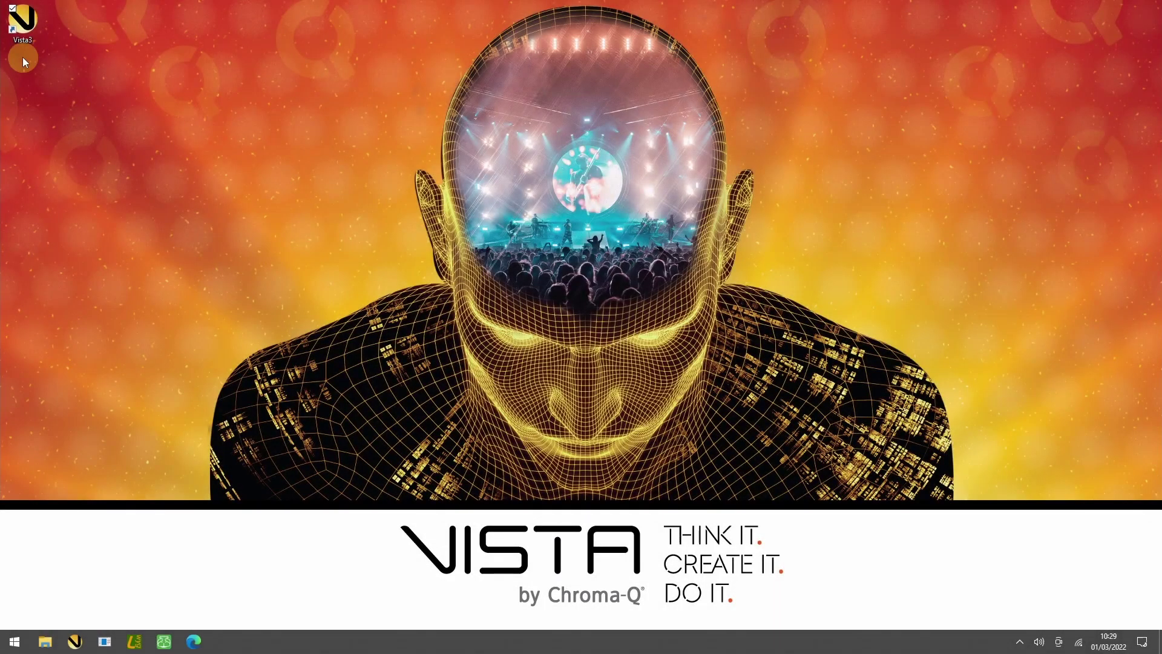
# Launch Vista 3 and create a new show named Patch
pyautogui.doubleClick(19, 26)
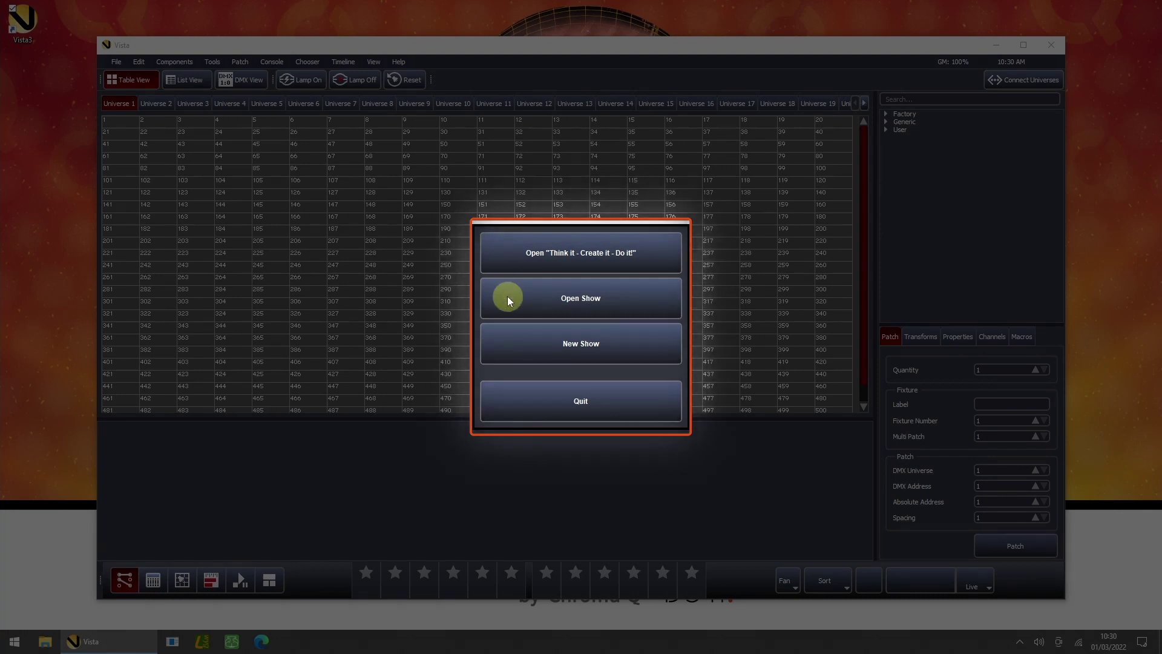
pyautogui.click(513, 343)
pyautogui.write('Patch')
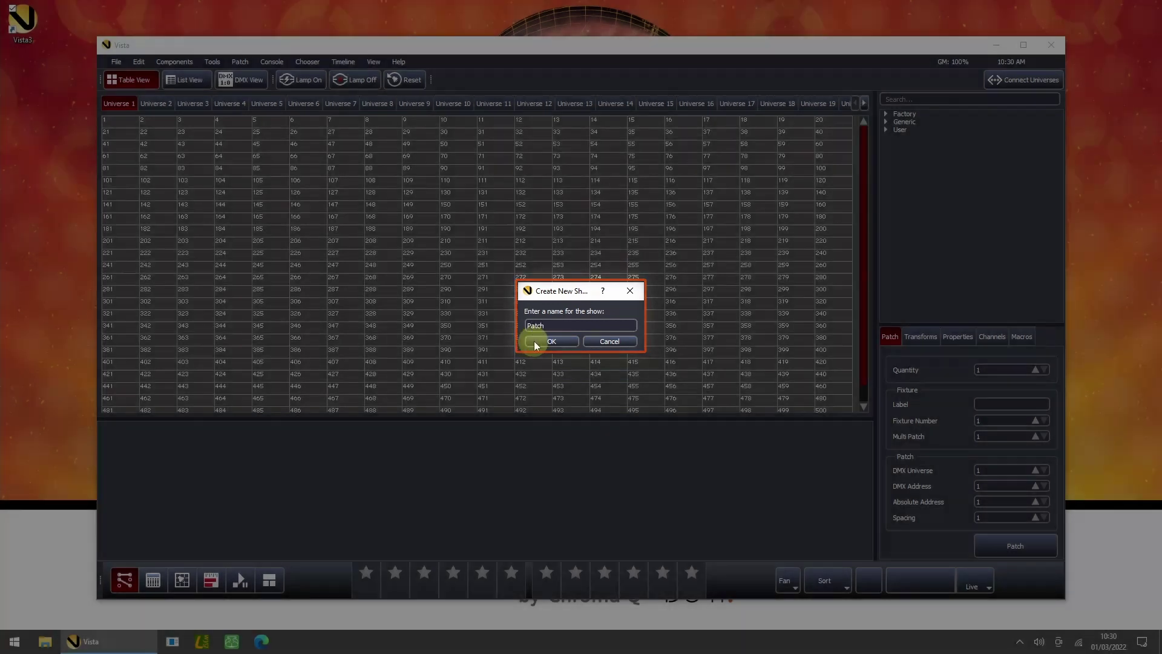
pyautogui.click(536, 340)
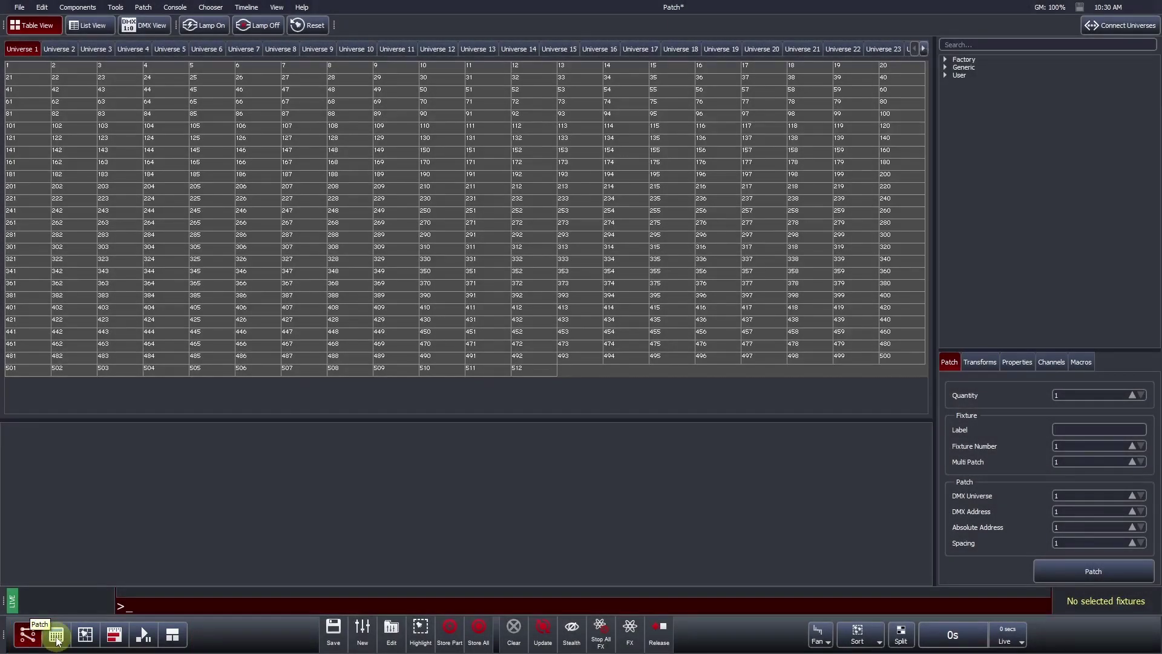
pyautogui.click(56, 634)
pyautogui.click(91, 636)
pyautogui.click(113, 635)
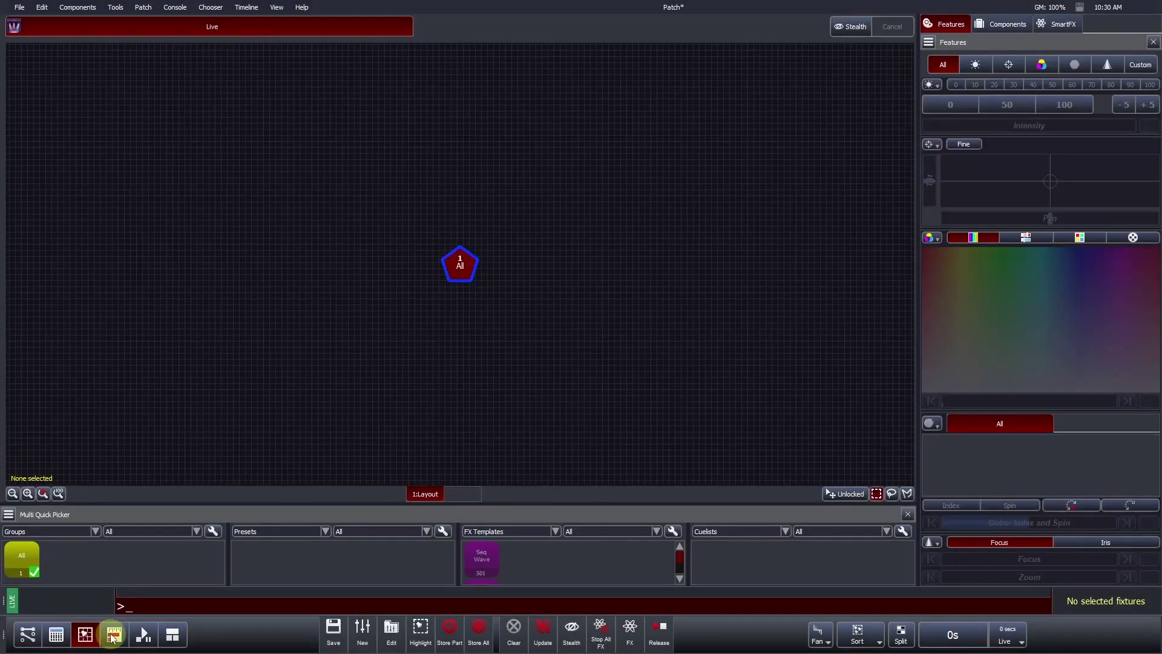
pyautogui.click(144, 635)
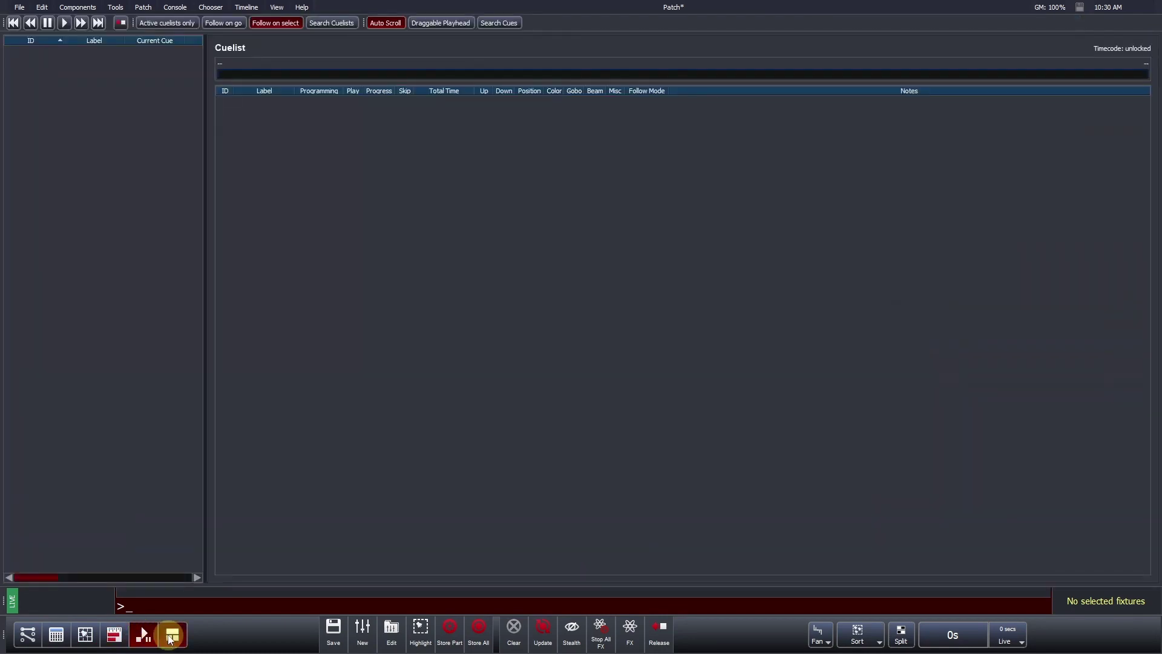
pyautogui.click(173, 634)
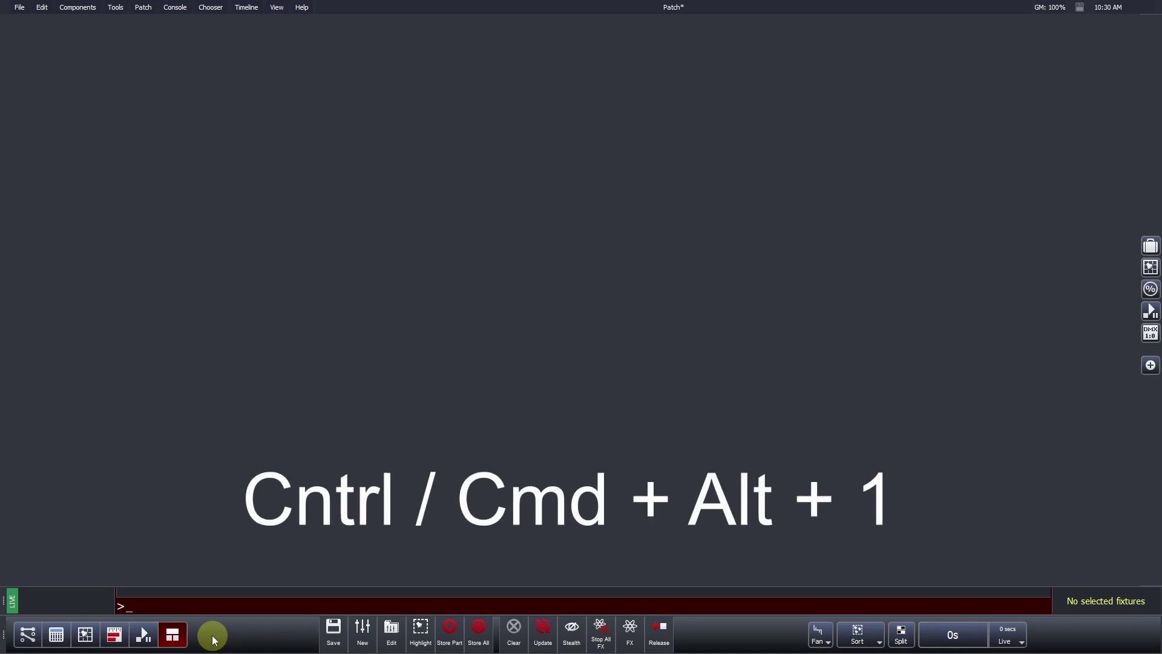
pyautogui.hotkey('ctrl', 'alt', '1')
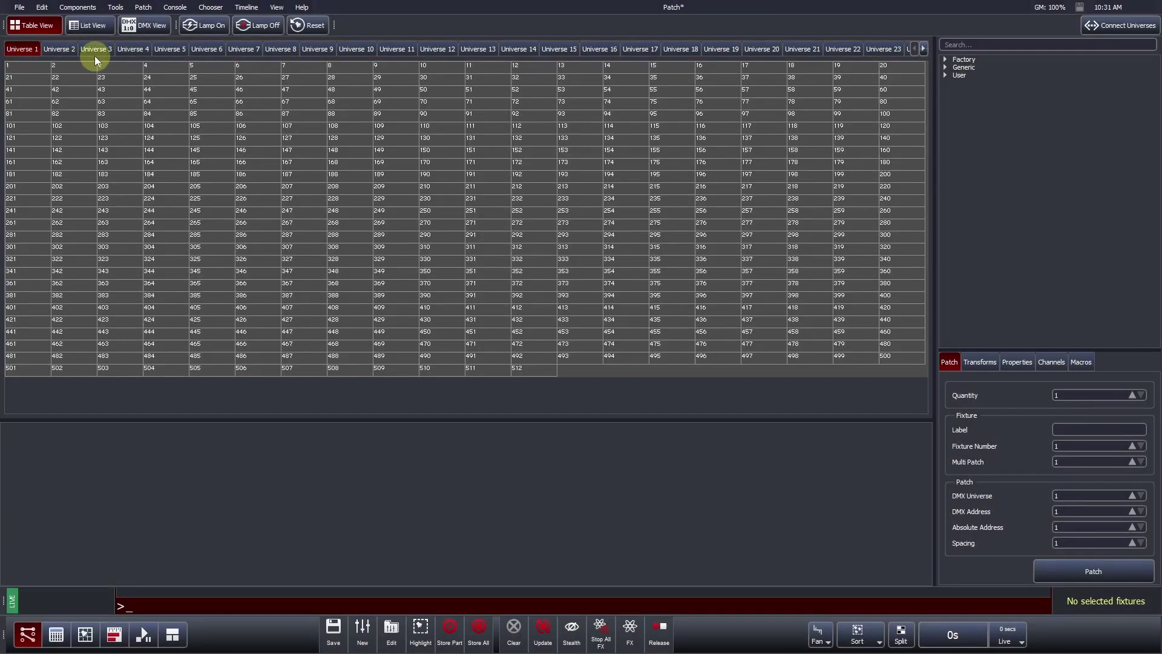
pyautogui.click(97, 47)
pyautogui.click(170, 49)
pyautogui.click(244, 49)
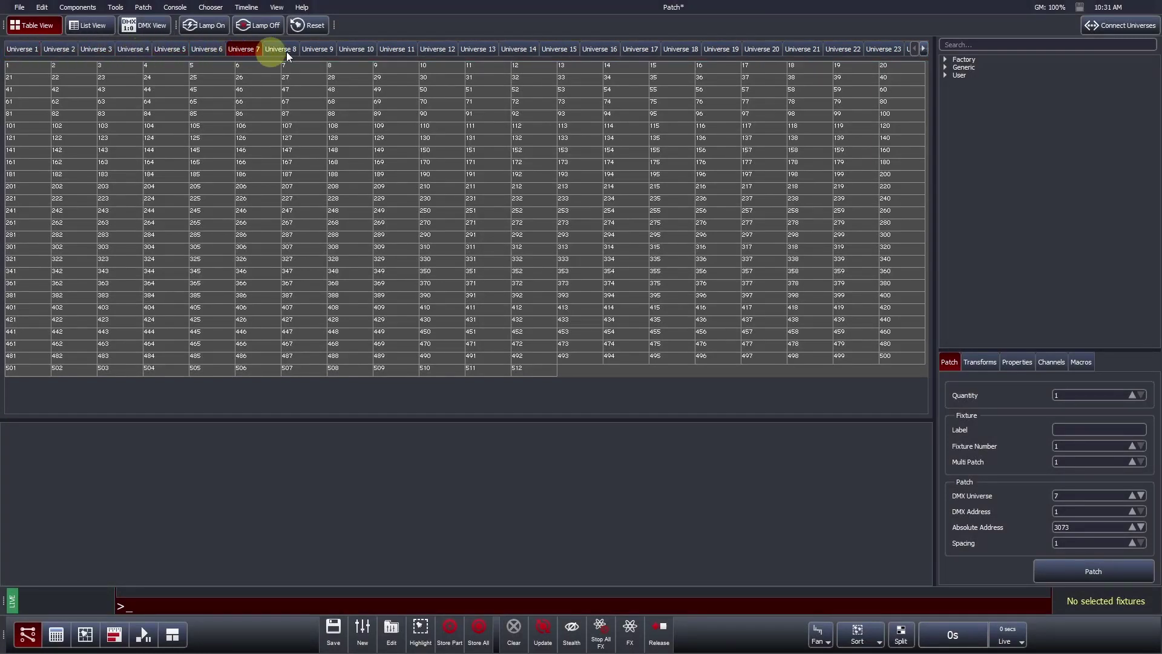
pyautogui.click(331, 51)
pyautogui.click(432, 49)
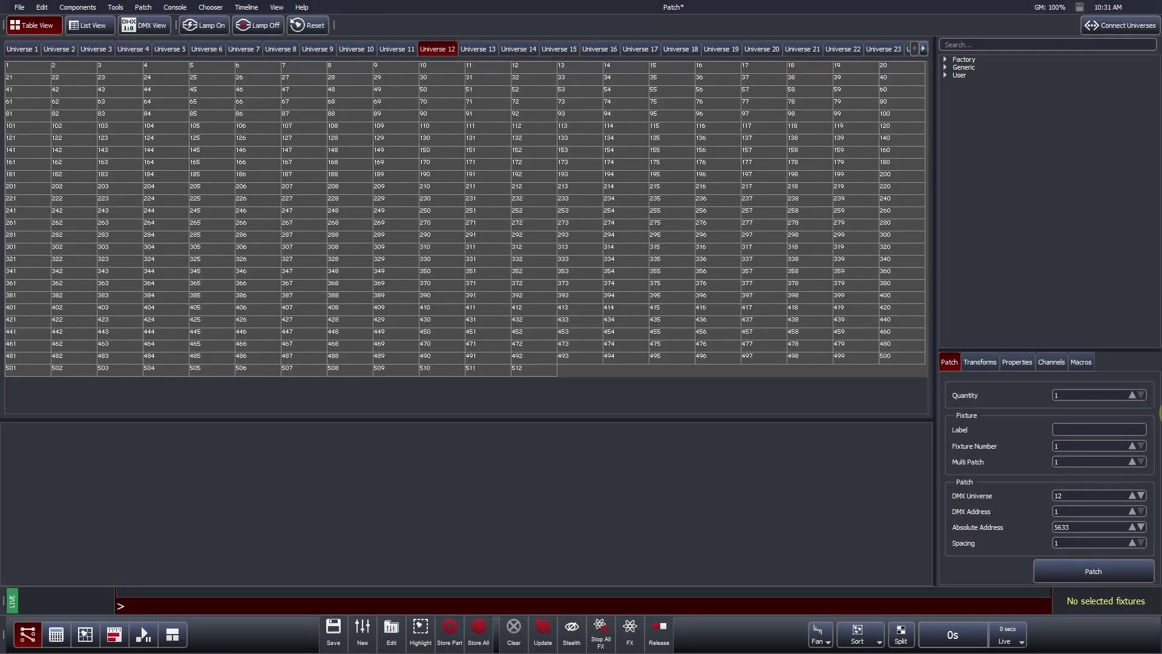
pyautogui.click(1144, 496)
pyautogui.click(1142, 497)
pyautogui.click(1142, 497)
pyautogui.click(1141, 497)
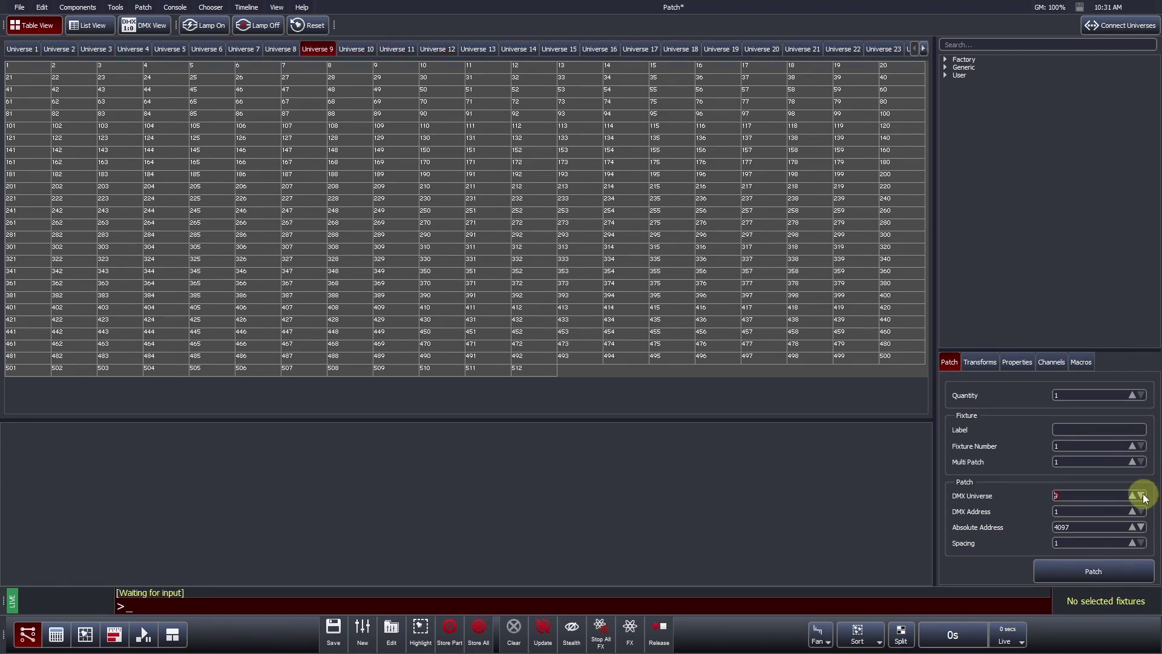
pyautogui.click(24, 51)
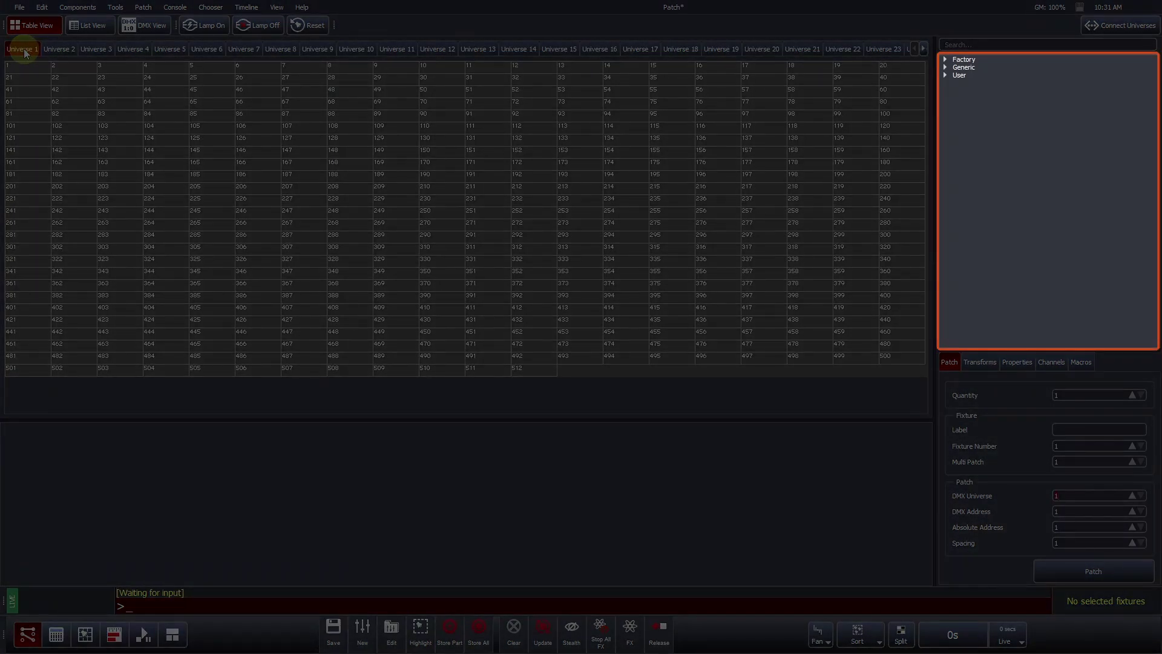
# Under Factory > Robe, select Robin 1200 LEDWash Mode 1 (45 channels) as the fixture type
pyautogui.click(945, 59)
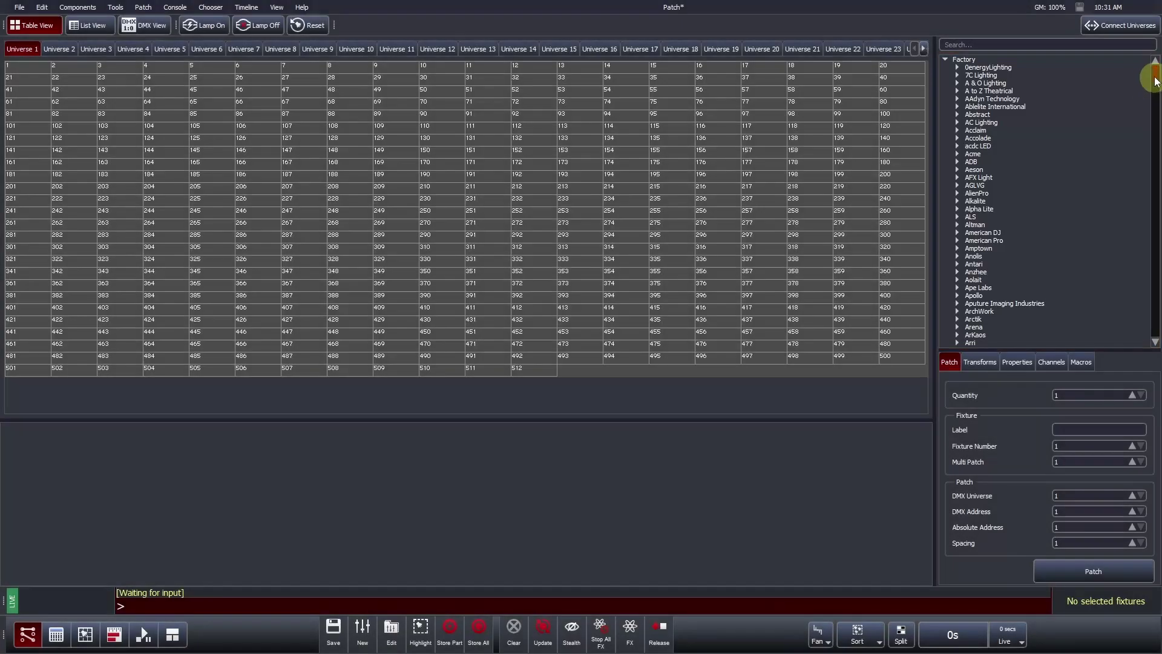
pyautogui.moveTo(1155, 77); pyautogui.dragTo(1156, 254)
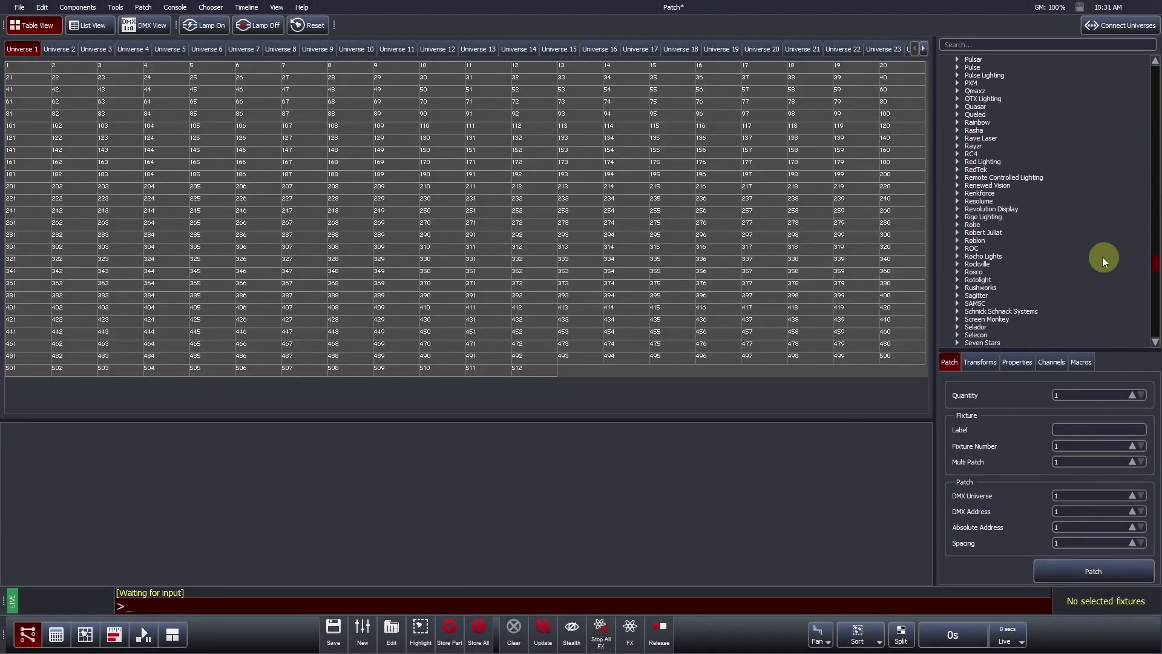
pyautogui.click(957, 225)
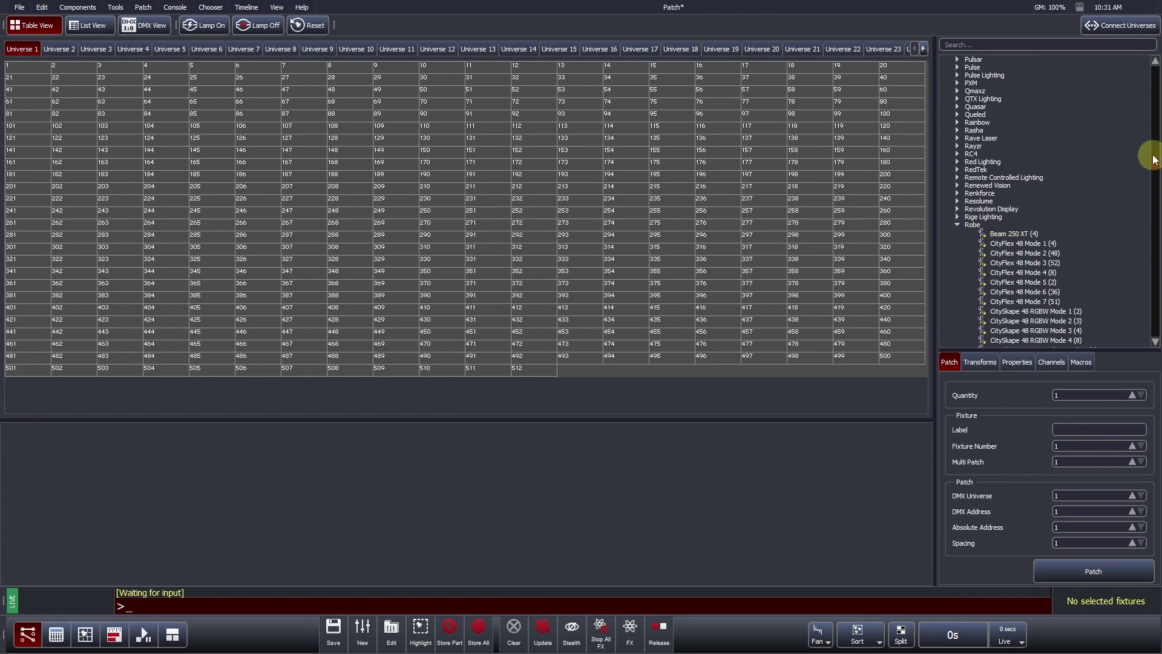
pyautogui.moveTo(1153, 158); pyautogui.dragTo(1150, 226)
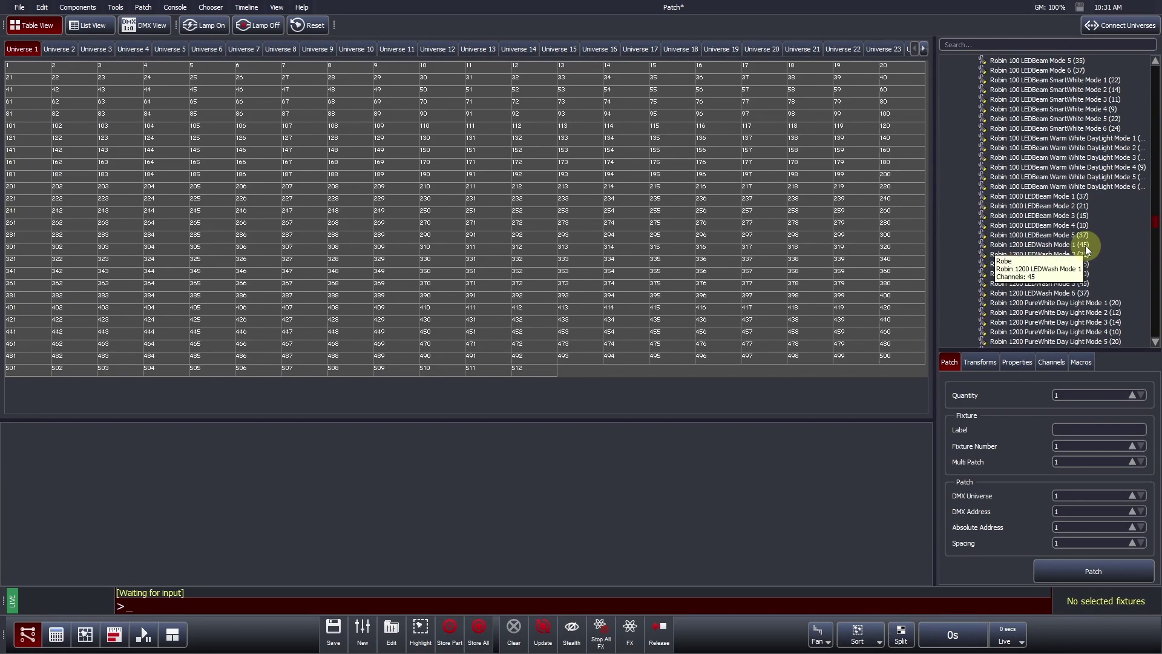
pyautogui.click(1044, 246)
pyautogui.click(1045, 265)
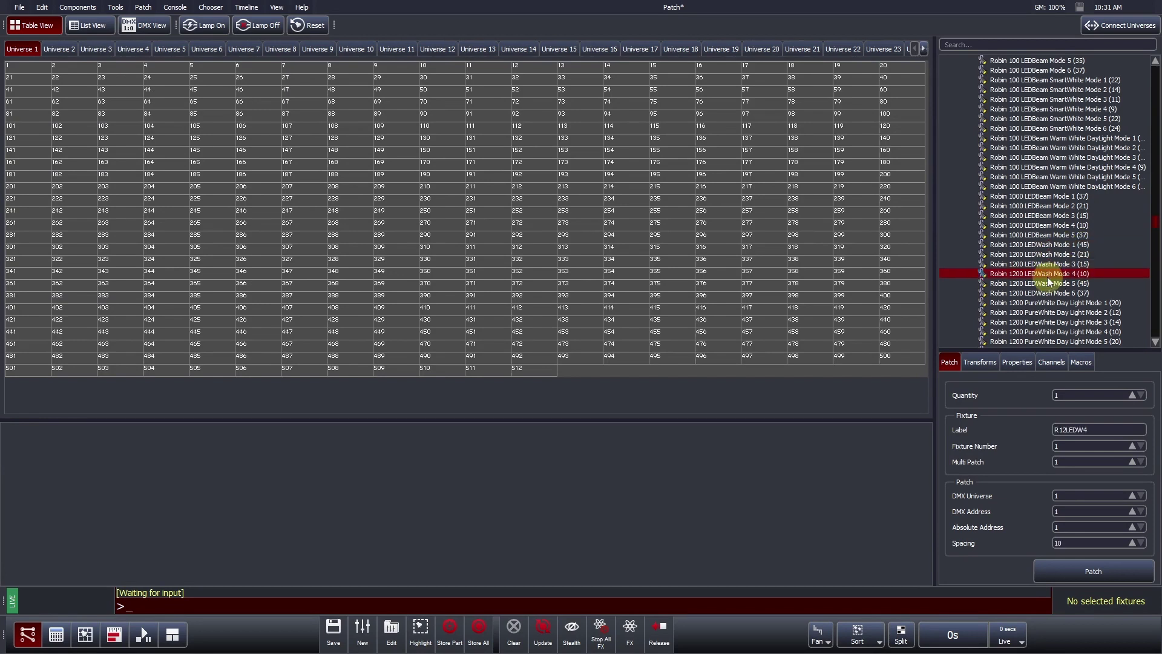
pyautogui.click(1047, 253)
pyautogui.click(1047, 246)
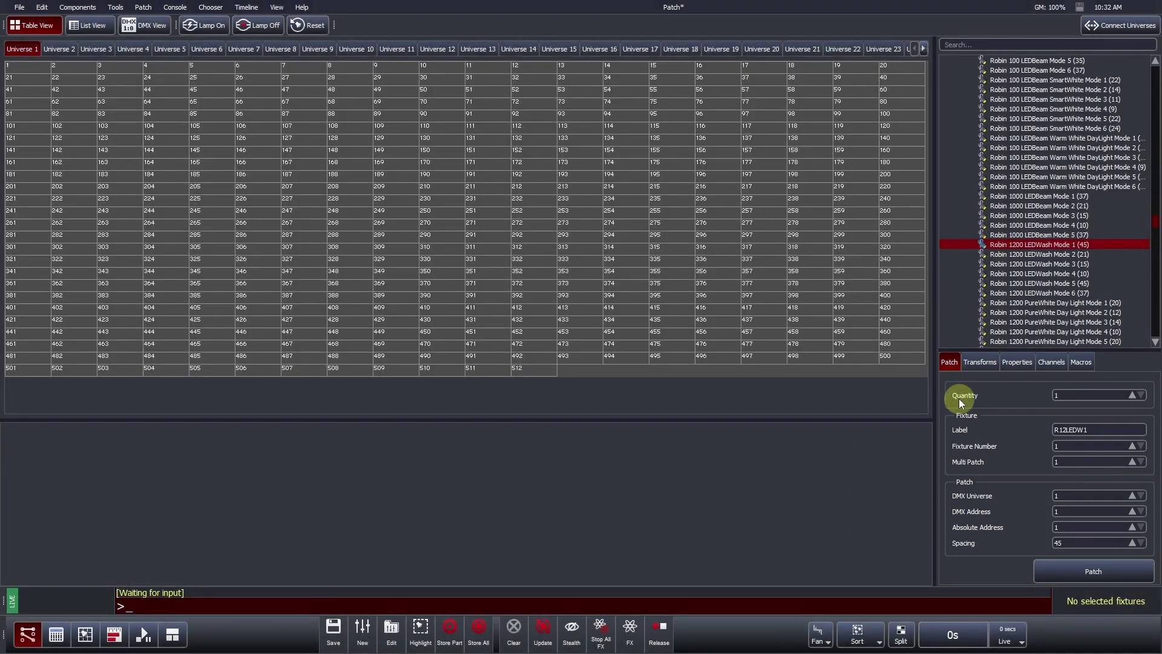
# Set the patch quantity to 10 fixtures
pyautogui.click(1077, 396)
pyautogui.write('8')
pyautogui.click(1132, 395)
pyautogui.click(1132, 394)
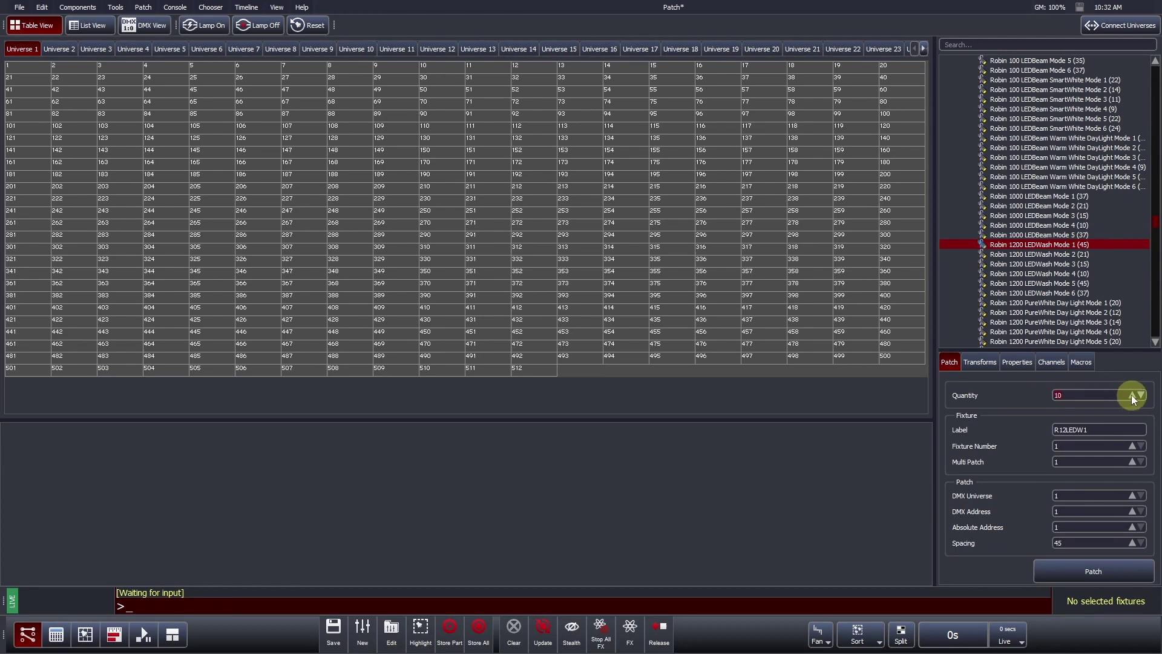
pyautogui.click(1136, 397)
pyautogui.click(1132, 394)
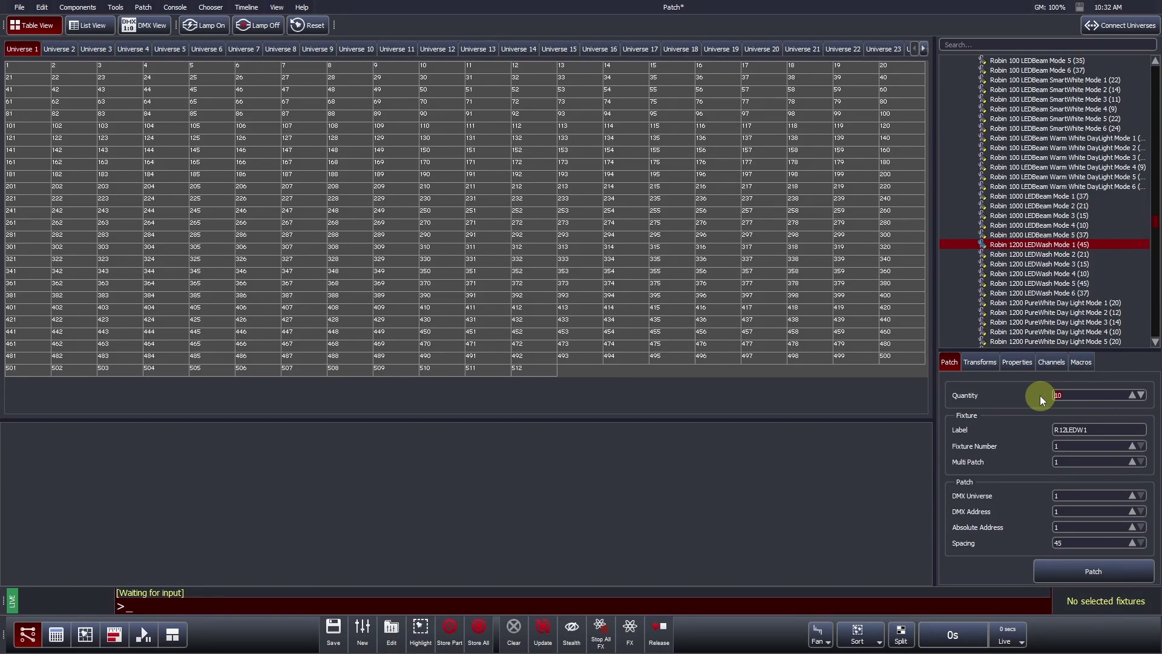
pyautogui.click(1121, 393)
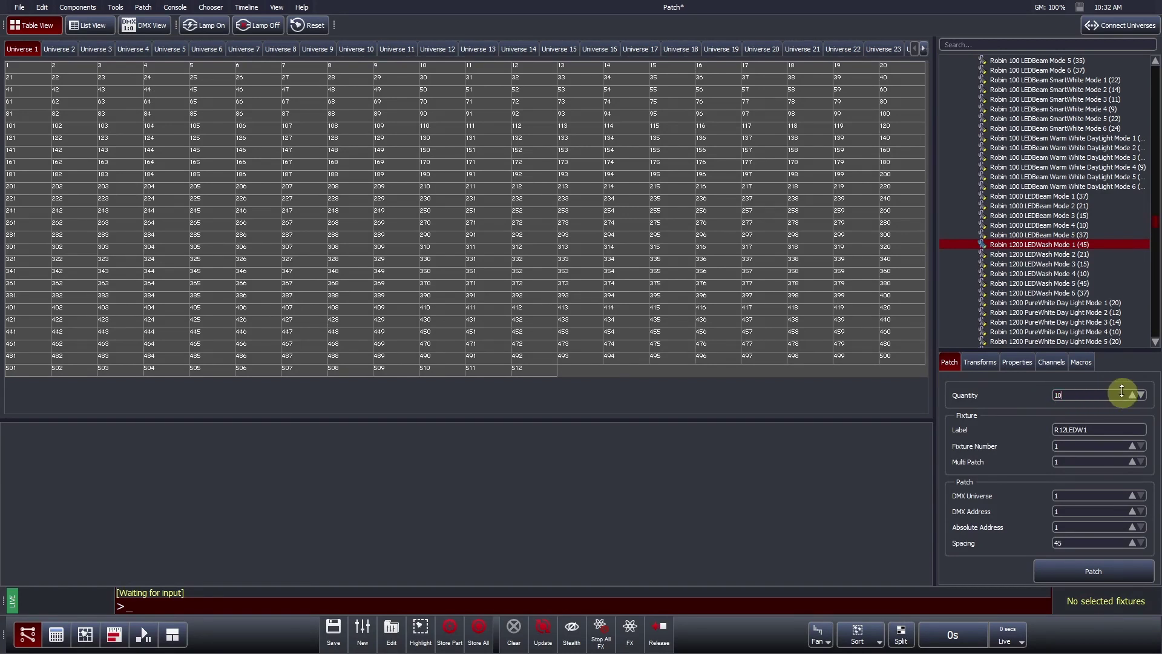
pyautogui.press('BackSpace')
pyautogui.write('1')
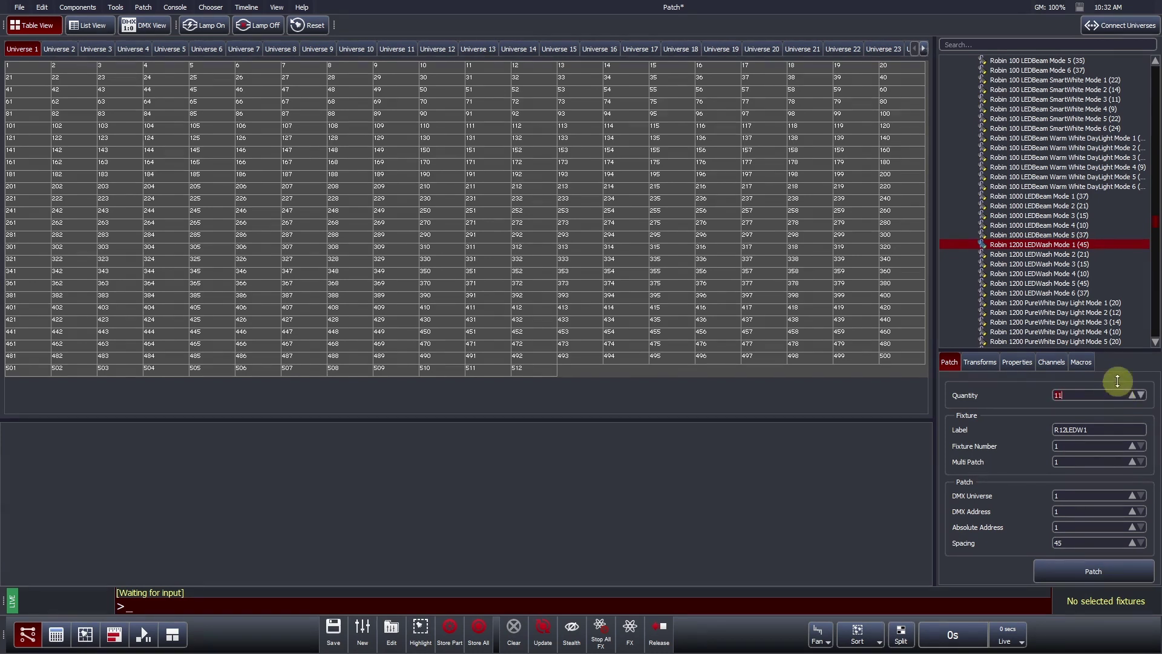
pyautogui.moveTo(1117, 380)
pyautogui.mouseDown()
pyautogui.moveTo(1117, 399)
pyautogui.moveTo(1117, 381)
pyautogui.mouseUp()
# Label the fixtures Led Wash and set the absolute address to 1
pyautogui.click(1103, 427)
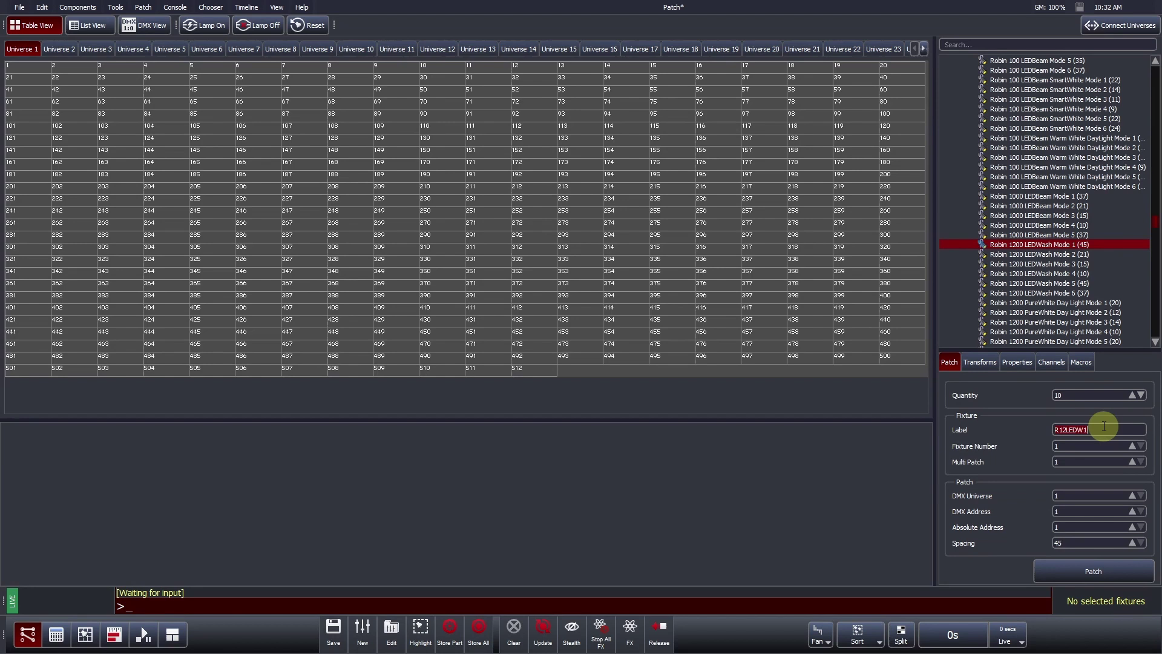
pyautogui.write('Led Wash')
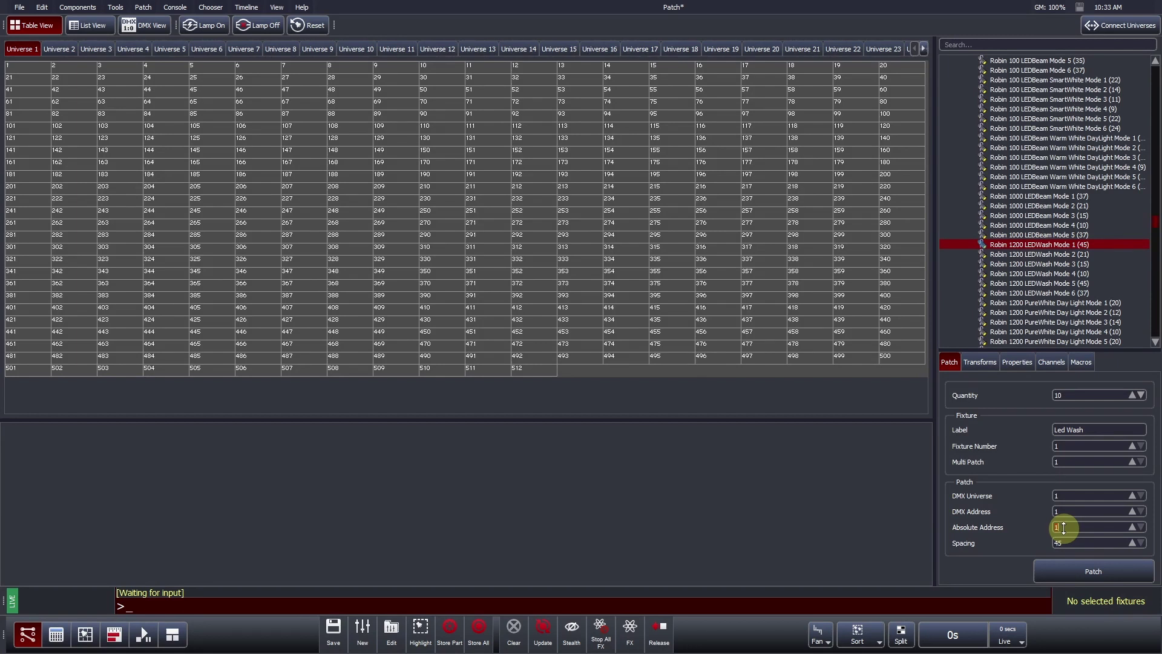
pyautogui.write('513')
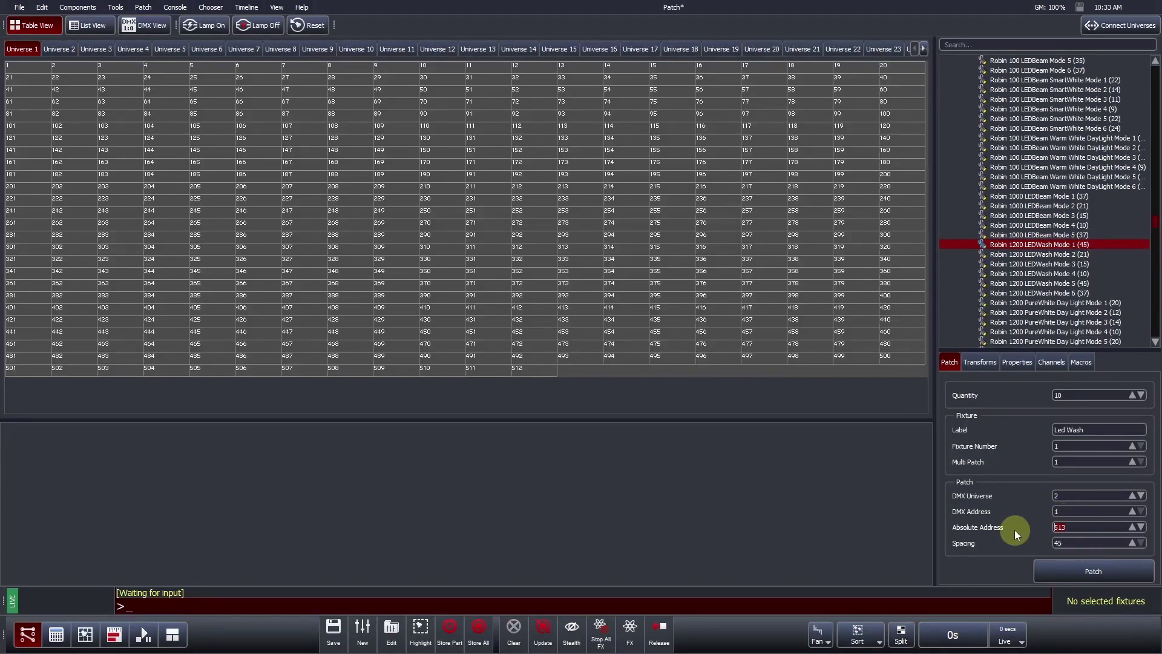
pyautogui.press('BackSpace')
pyautogui.press('BackSpace')
pyautogui.press('BackSpace')
pyautogui.write('1')
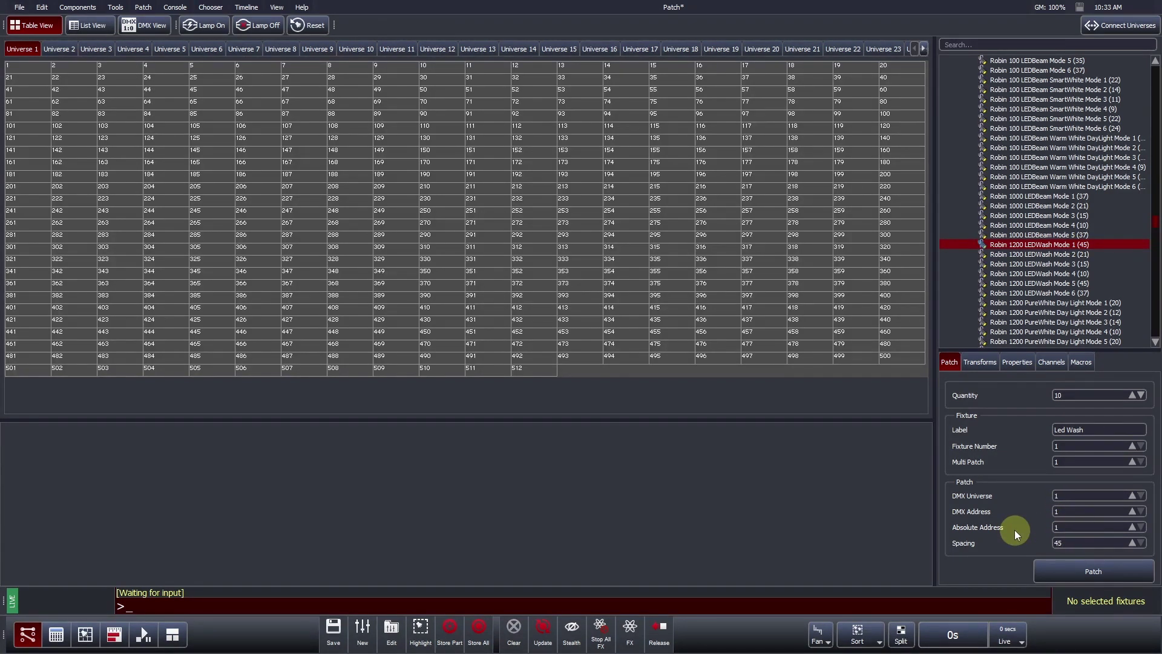
# Patch the ten Led Wash fixtures into Universe 1 addresses 1–450, then deselect them
pyautogui.click(1102, 568)
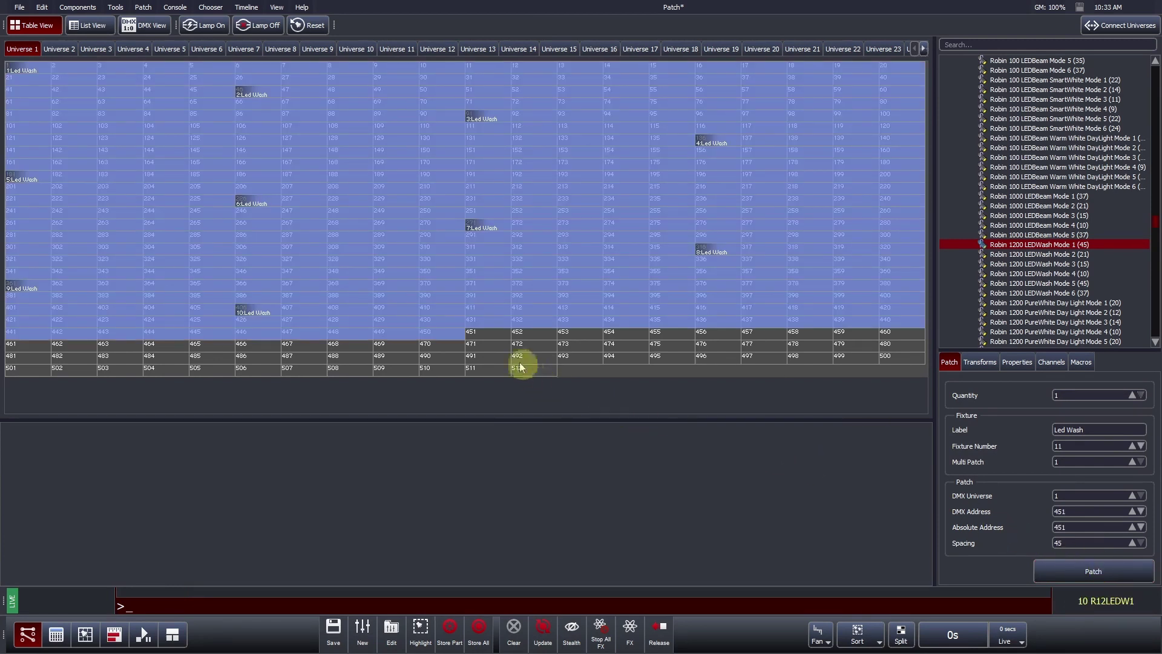
pyautogui.click(502, 347)
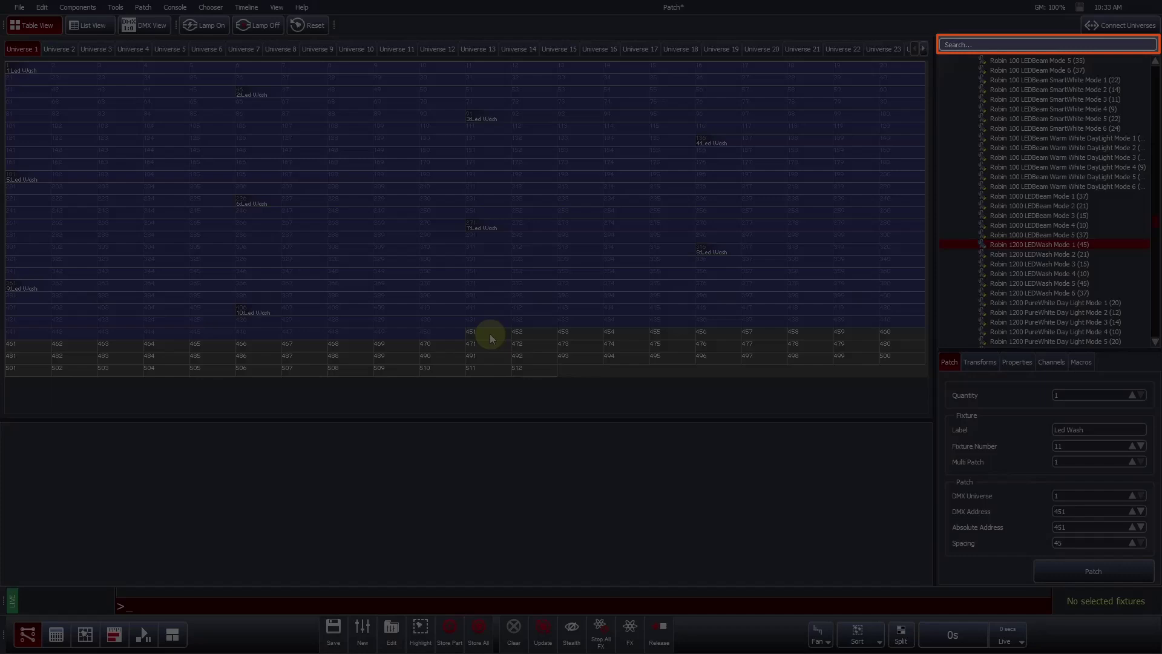
# Patch ten Mac Viper Profile 16 bit fixtures labelled Spots into Universe 2 addresses 1–260
pyautogui.click(1048, 43)
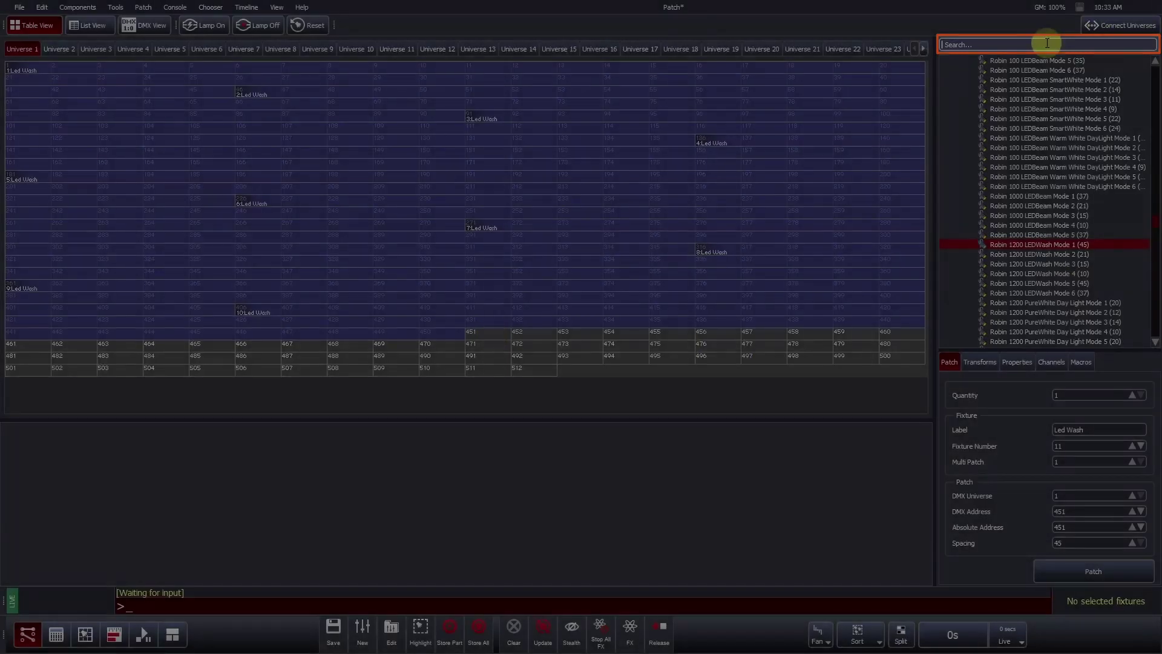
pyautogui.write('vip')
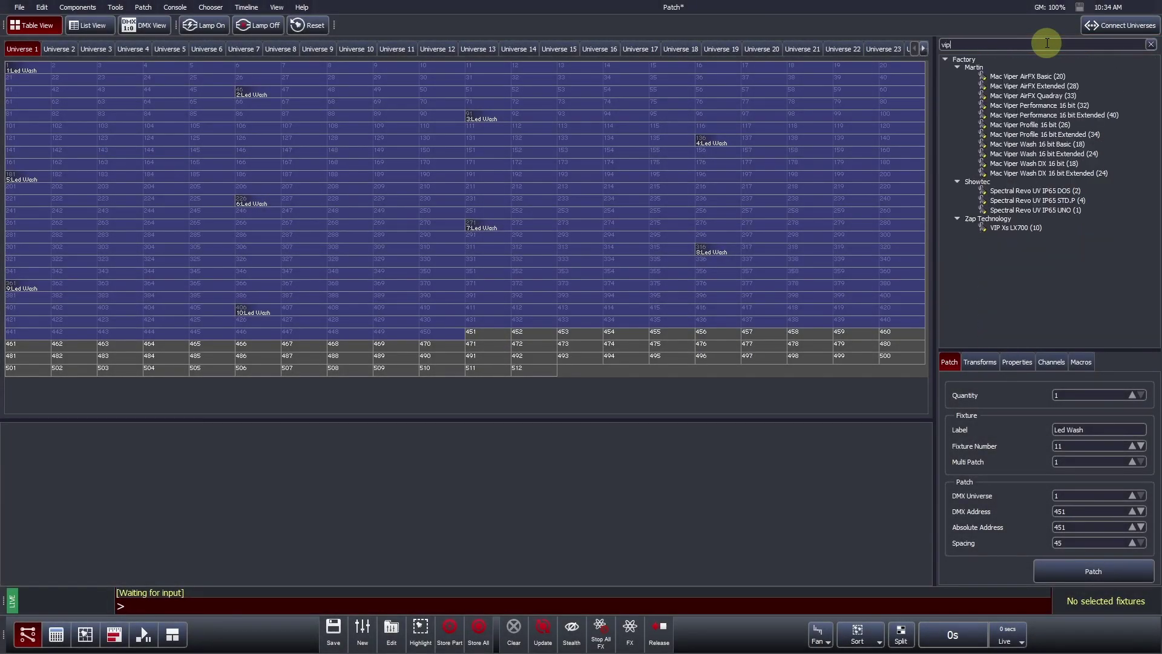
pyautogui.write('er profile')
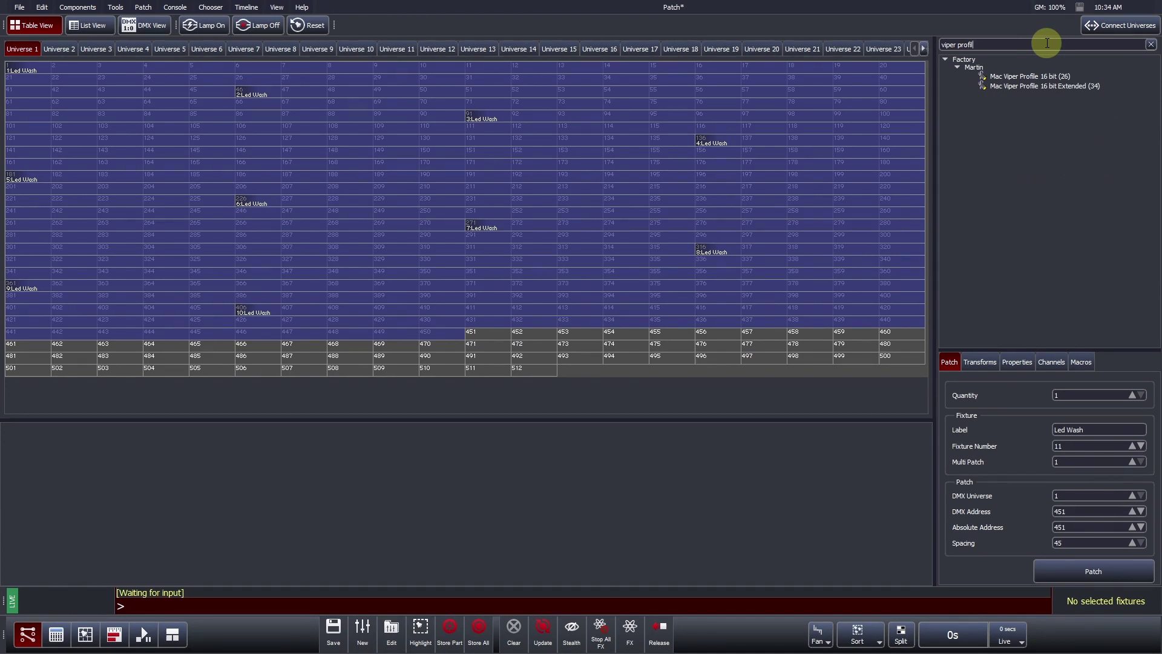
pyautogui.click(1037, 75)
pyautogui.click(1064, 393)
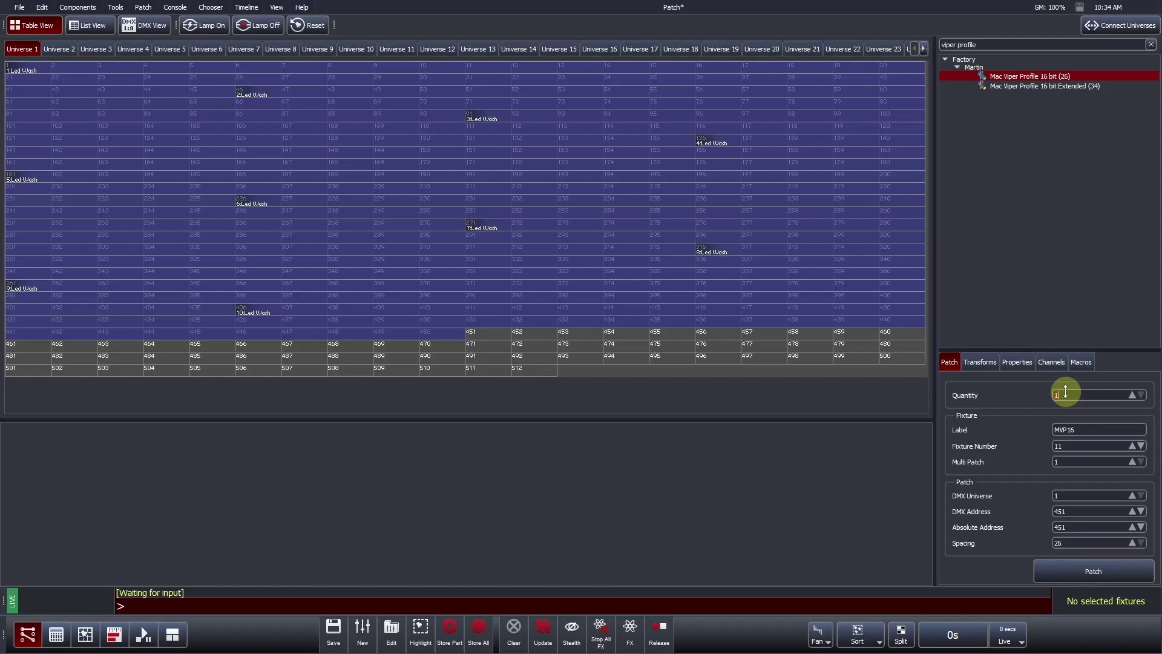
pyautogui.write('10')
pyautogui.click(1088, 430)
pyautogui.write('Spots')
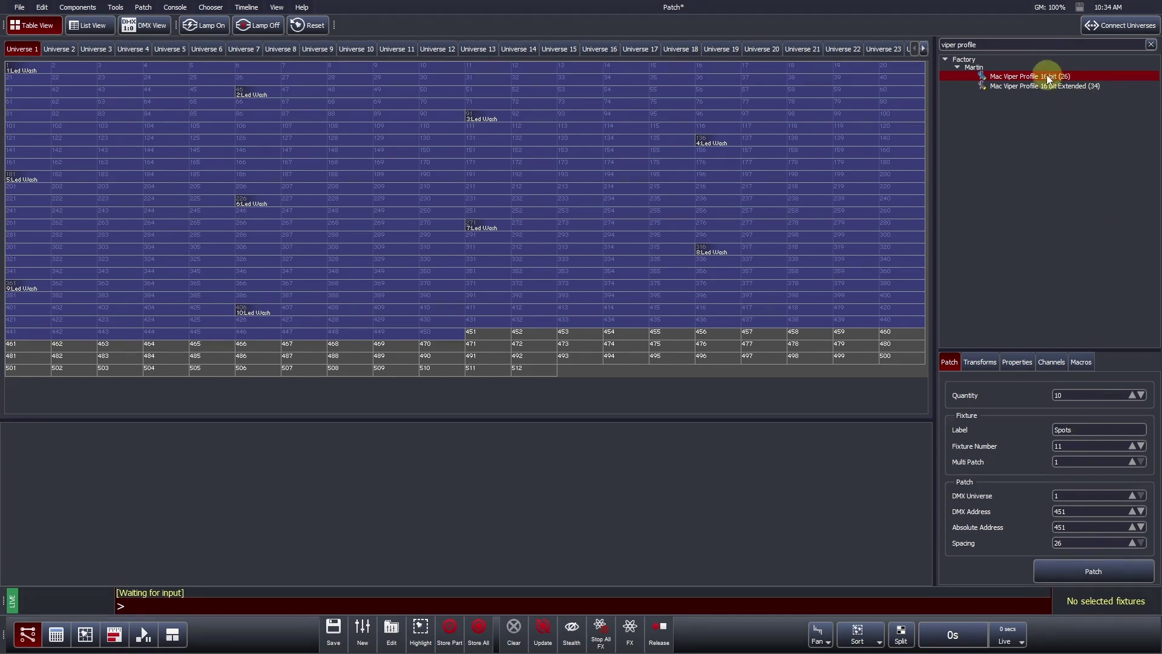
pyautogui.moveTo(1047, 78); pyautogui.dragTo(30, 69)
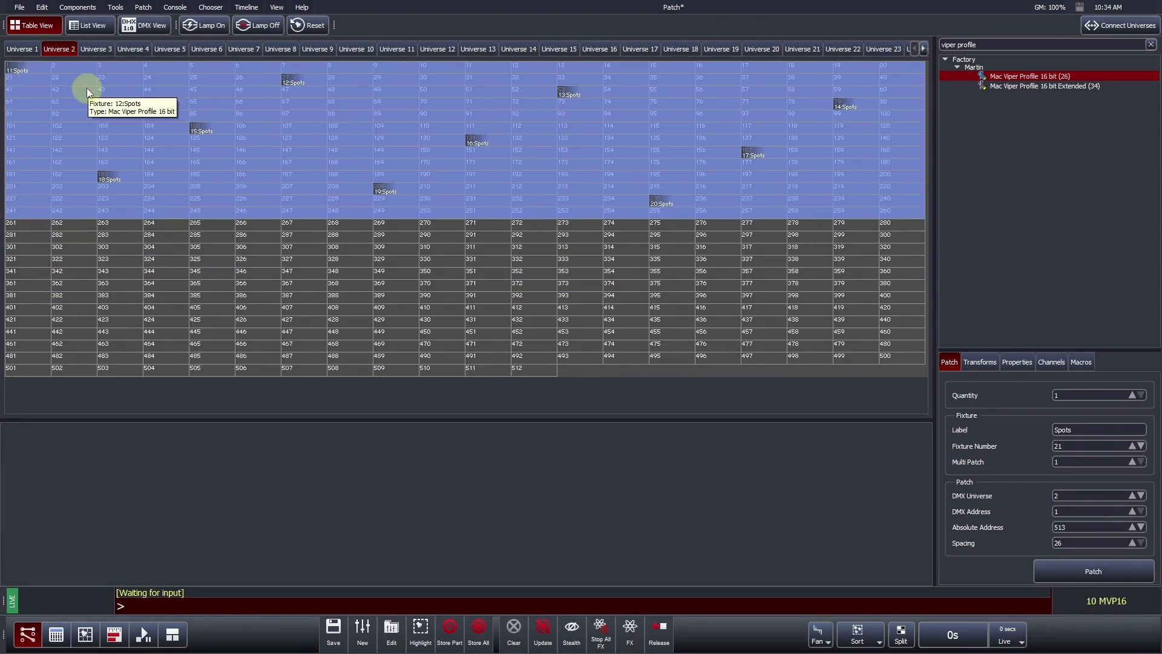
# Select Spots 14–20 as a block, move it along Universe 2, then return it to address 79
pyautogui.click(426, 228)
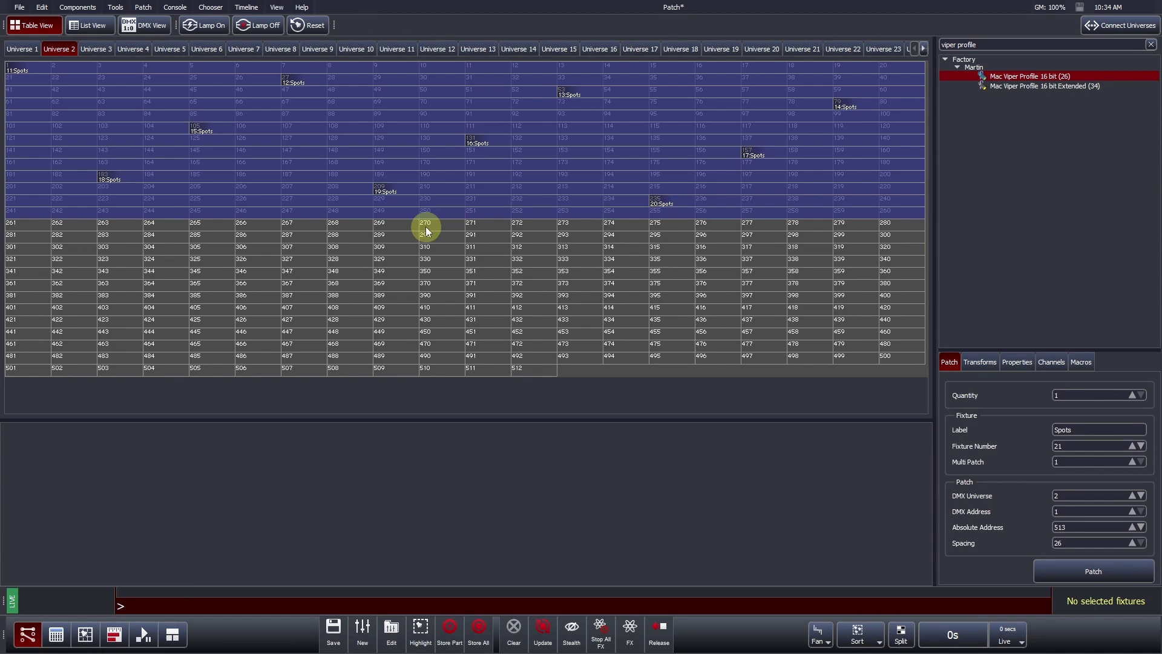
pyautogui.click(430, 215)
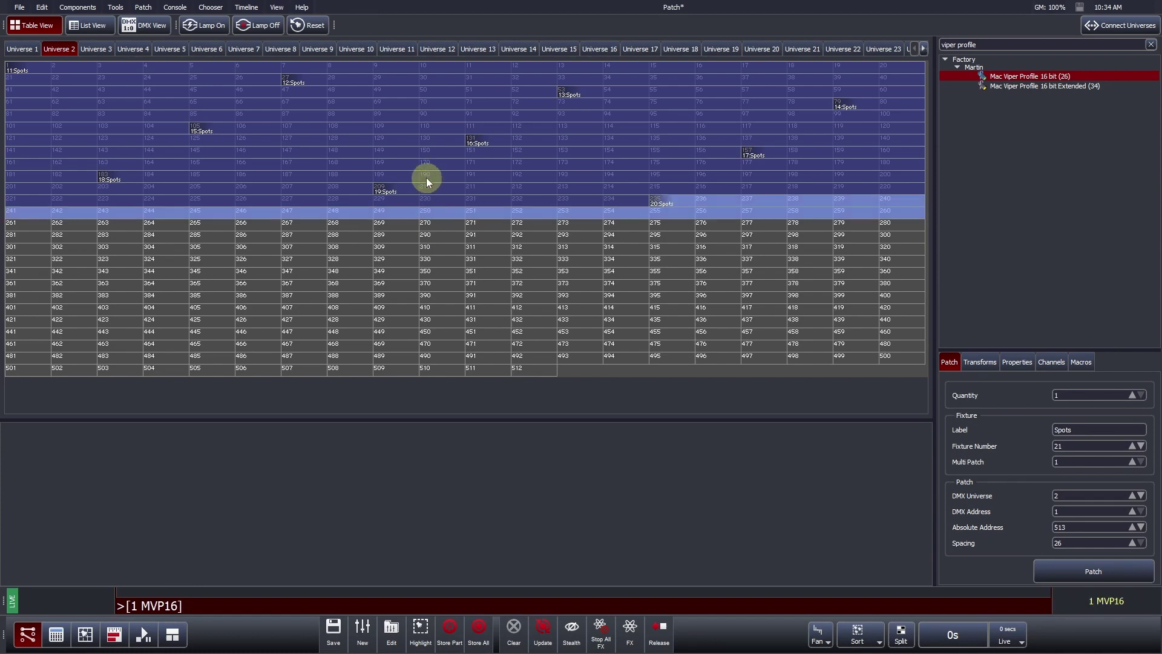
pyautogui.click(425, 176)
pyautogui.click(418, 129)
pyautogui.click(397, 89)
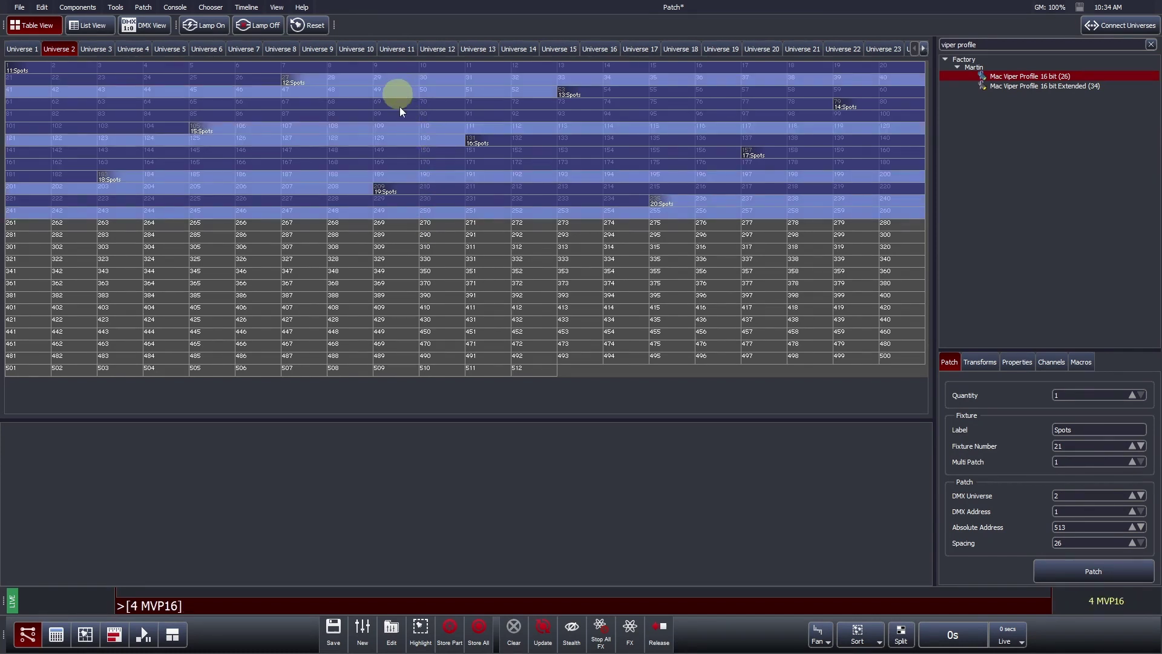
pyautogui.click(419, 253)
pyautogui.moveTo(428, 271); pyautogui.dragTo(375, 114)
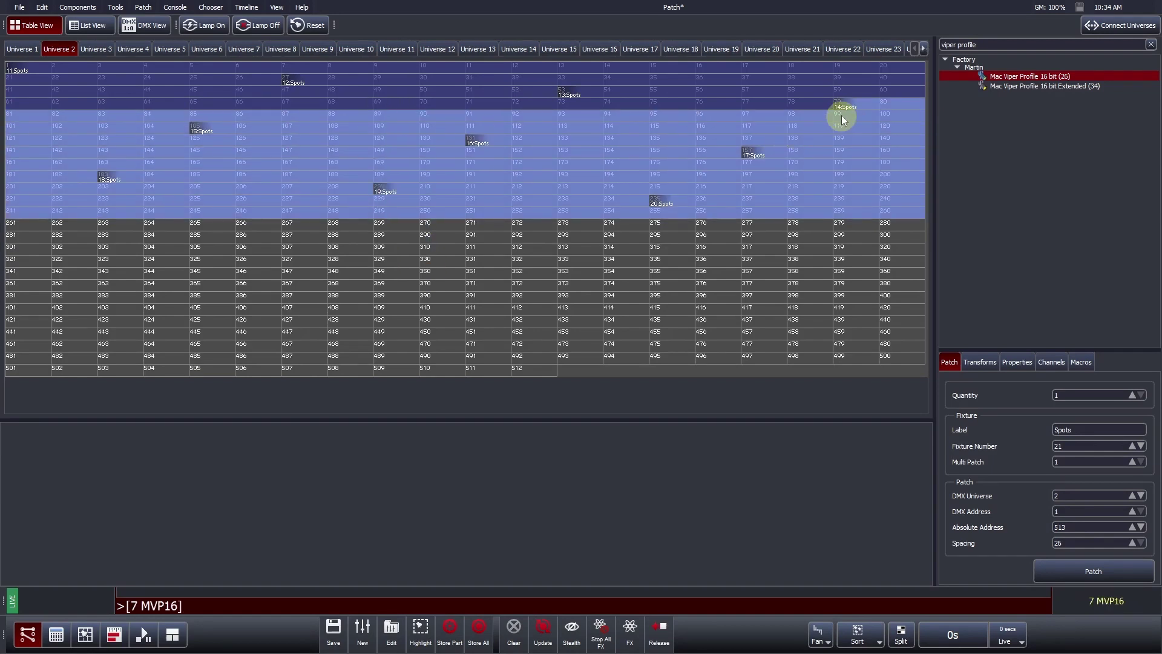
pyautogui.moveTo(847, 109); pyautogui.dragTo(397, 90)
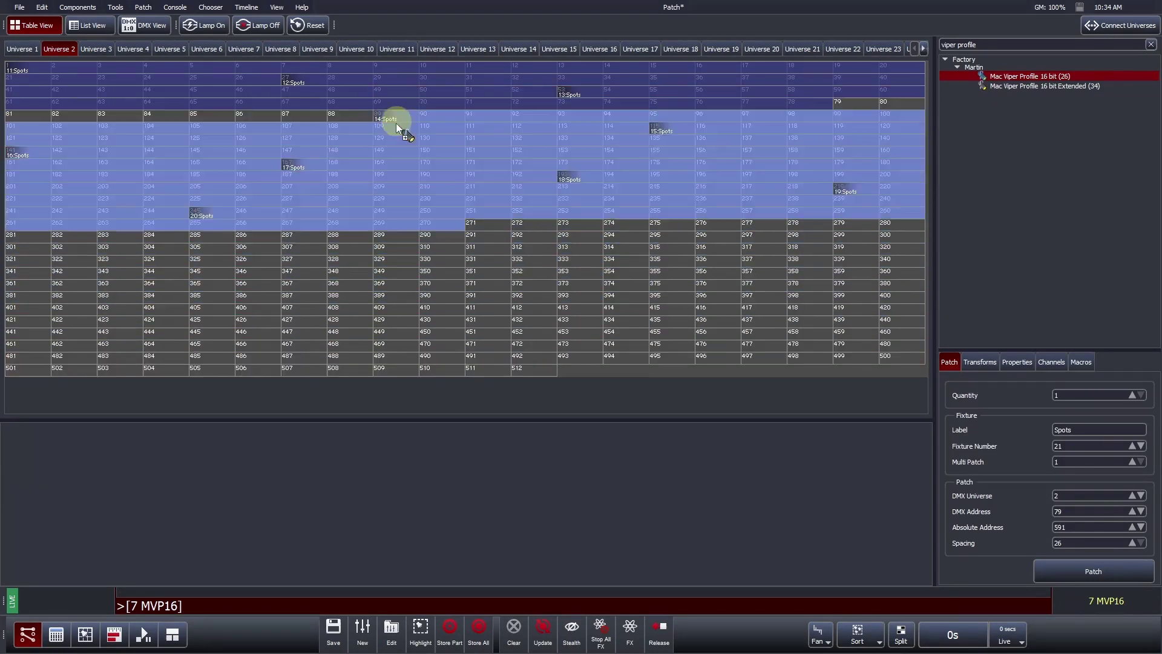
pyautogui.moveTo(396, 122); pyautogui.dragTo(855, 111)
# Patch ten Robin Pointe Mode 1 fixtures labelled Beams
pyautogui.click(1151, 44)
pyautogui.write('pointe mode')
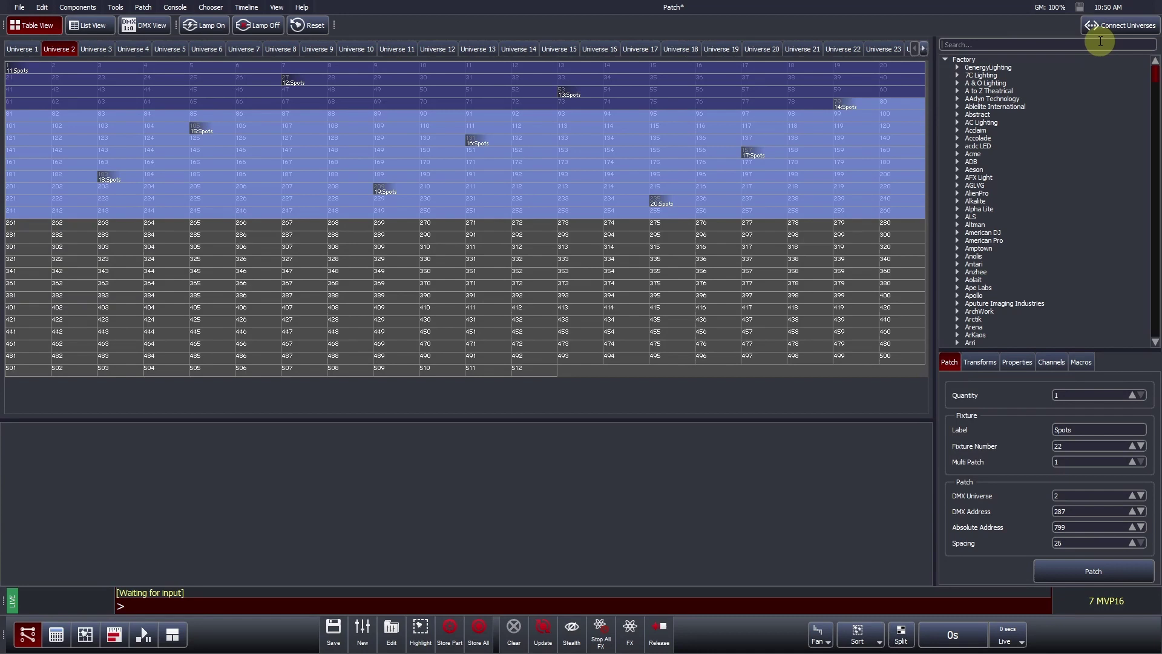
pyautogui.click(1029, 125)
pyautogui.click(1067, 394)
pyautogui.write('10')
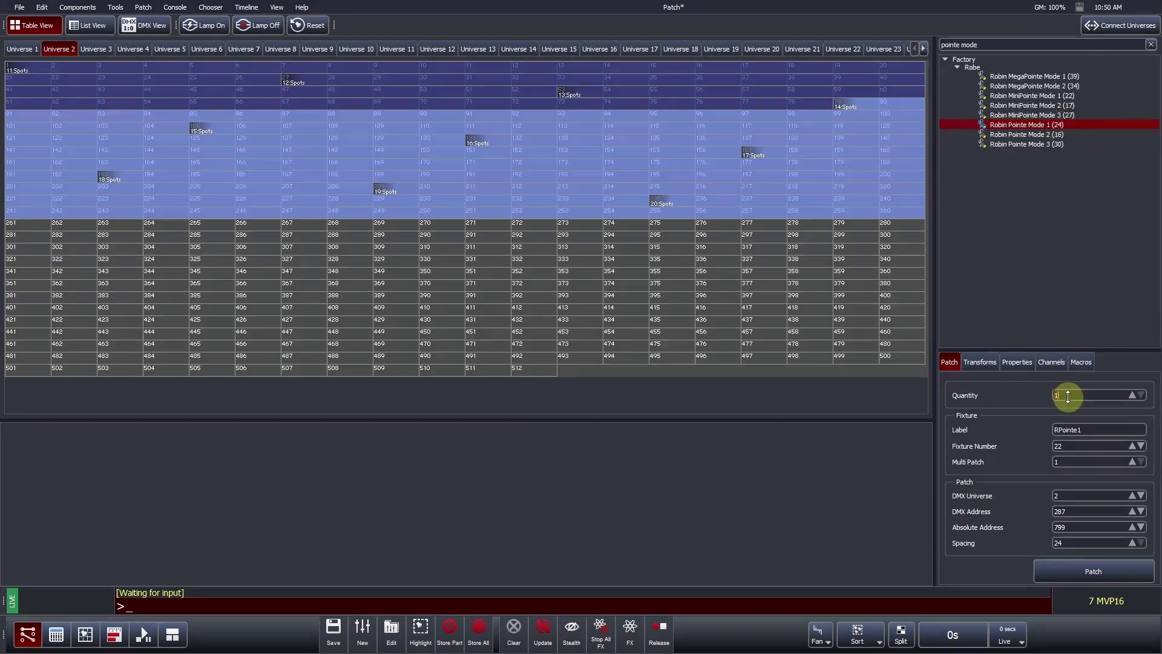
pyautogui.press('Tab')
pyautogui.write('Beams')
pyautogui.moveTo(1054, 120); pyautogui.dragTo(21, 228)
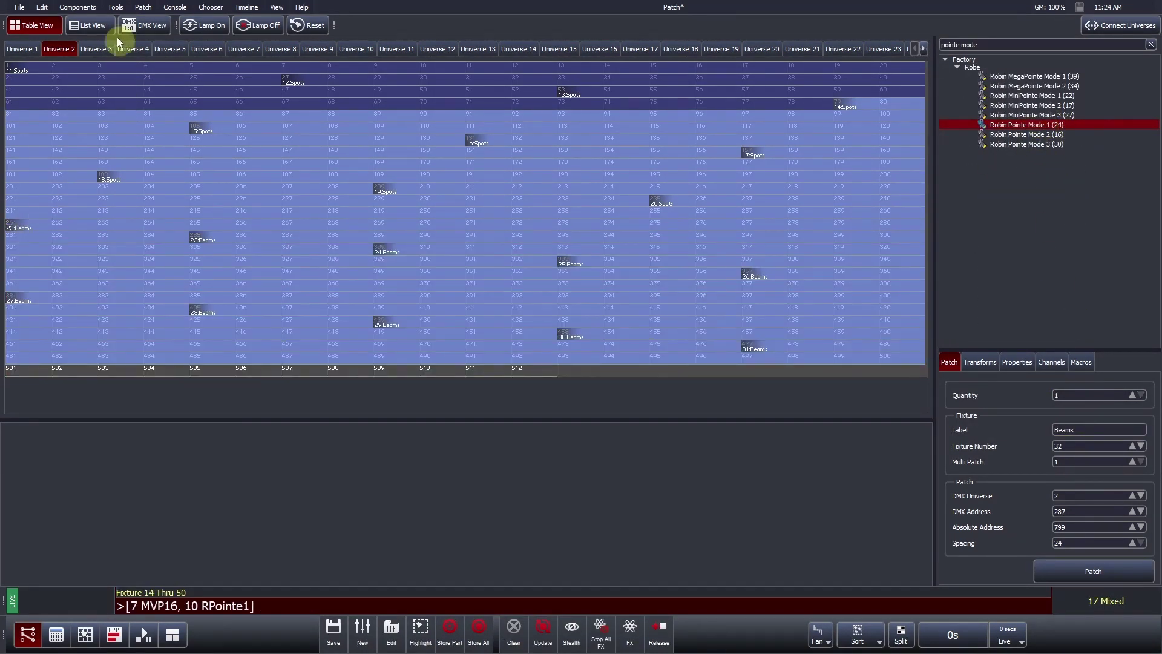
# Patch six Source Four LED Lustr profiles, numbered 101–106 with spacing 20, at Universe 3 address 101
pyautogui.click(100, 49)
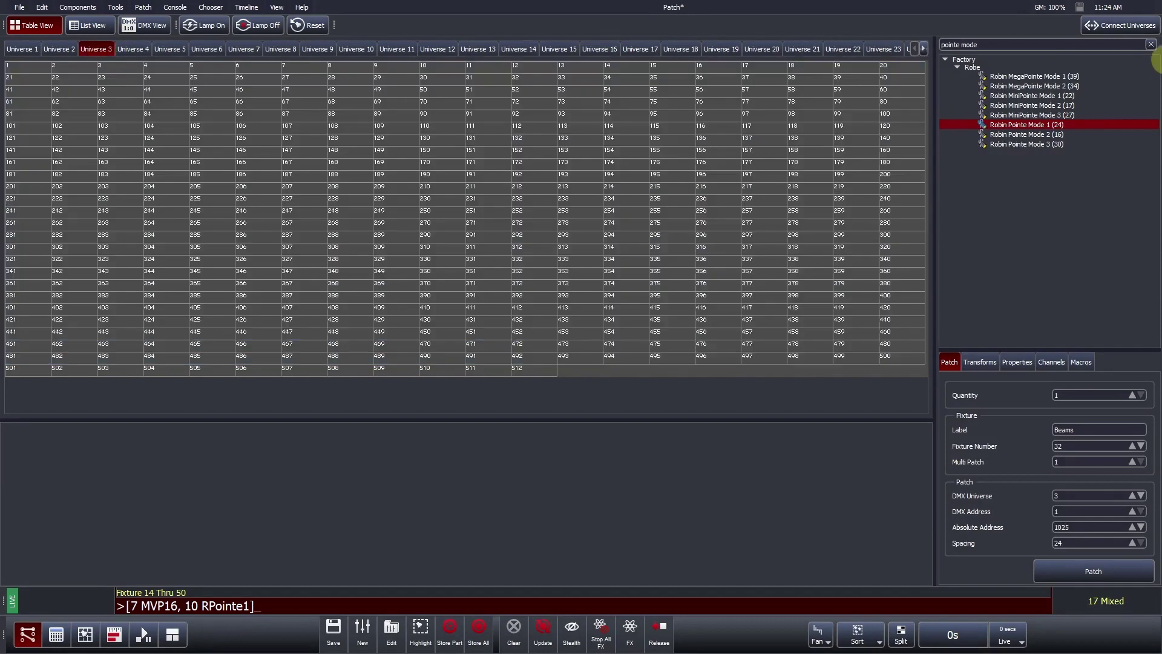
pyautogui.click(1150, 44)
pyautogui.write('ETC Lustr 2 direct strobe off auto')
pyautogui.click(1077, 76)
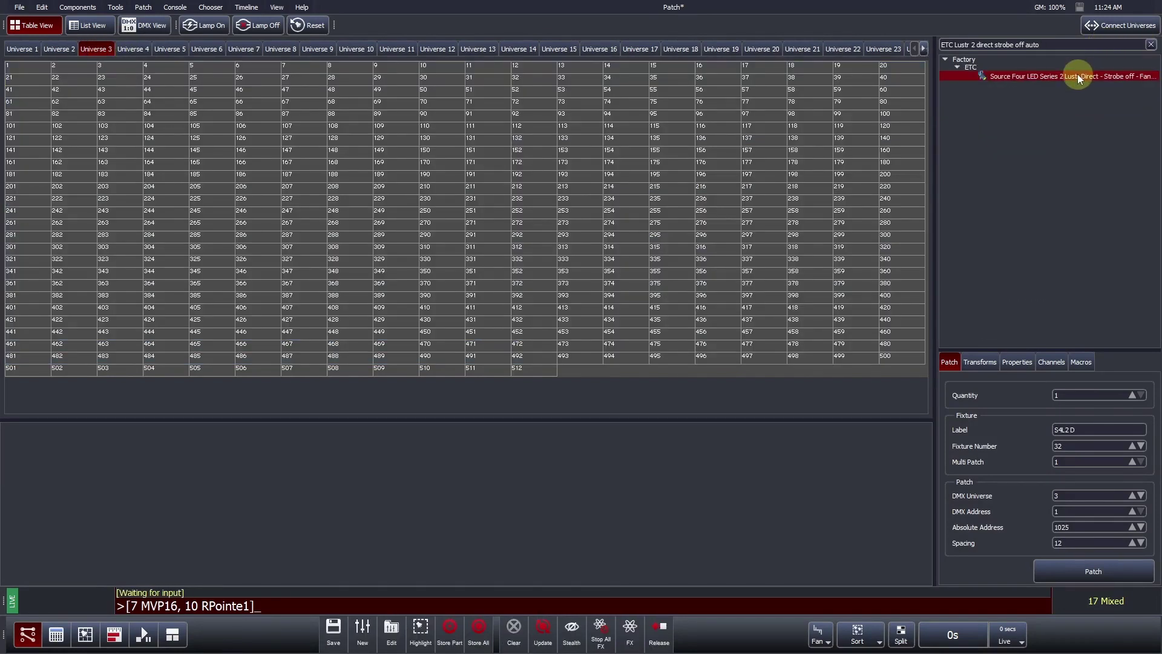
pyautogui.click(1068, 393)
pyautogui.write('6')
pyautogui.write('profiles')
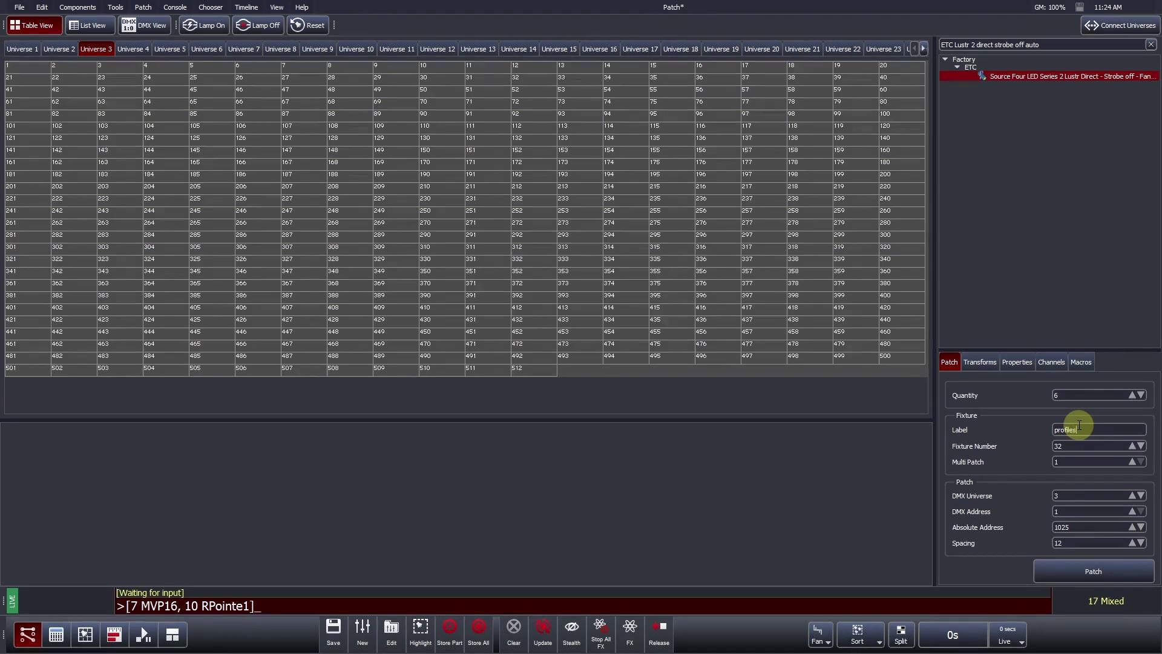
pyautogui.click(1075, 446)
pyautogui.write('101')
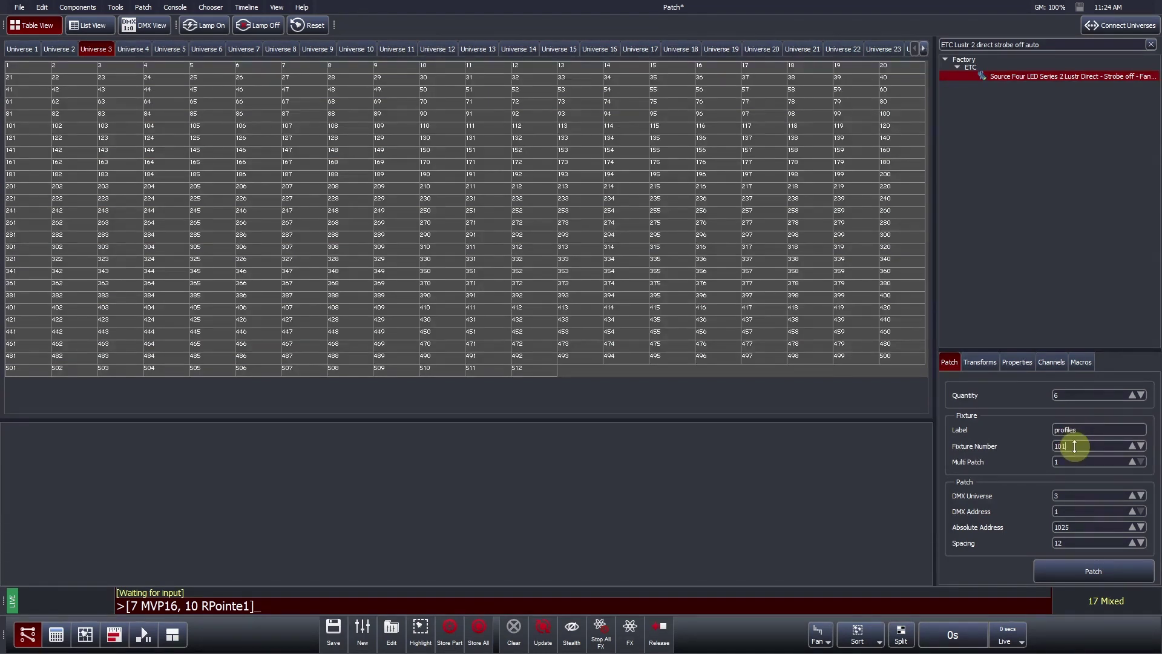
pyautogui.click(1064, 542)
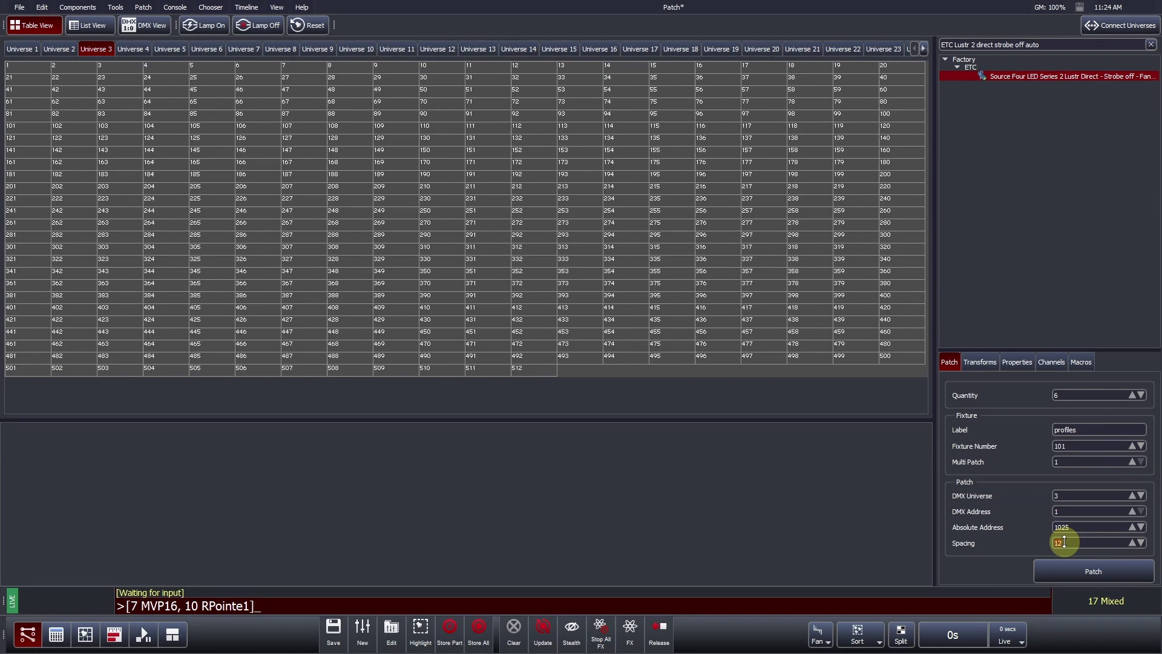
pyautogui.write('20')
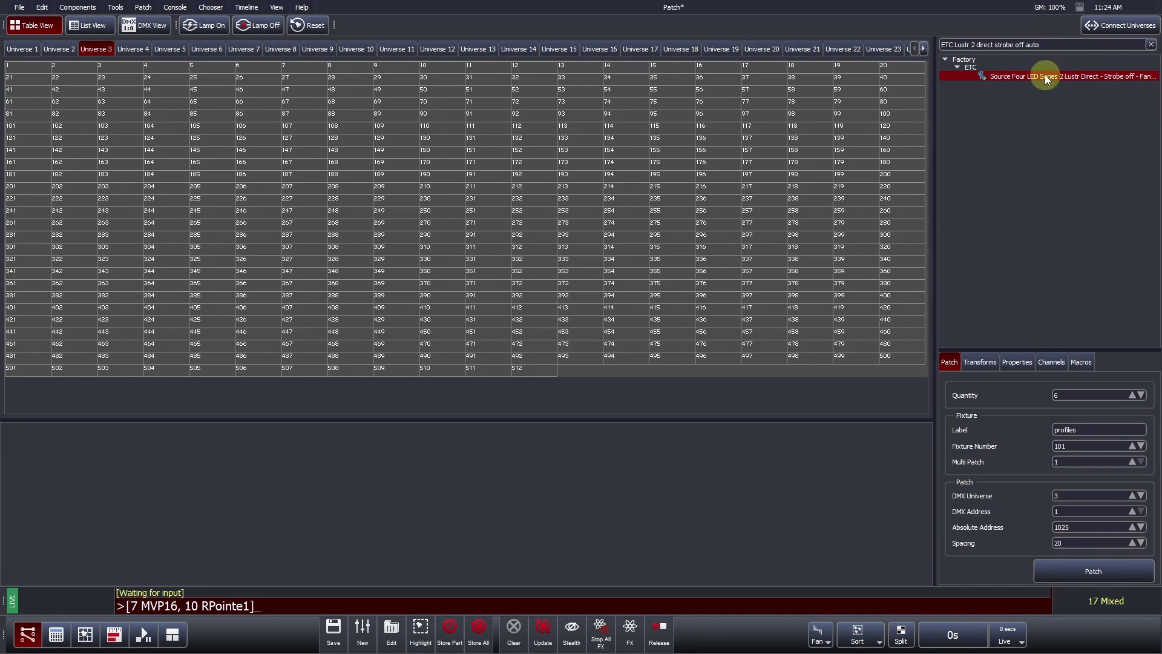
pyautogui.moveTo(1044, 74); pyautogui.dragTo(24, 127)
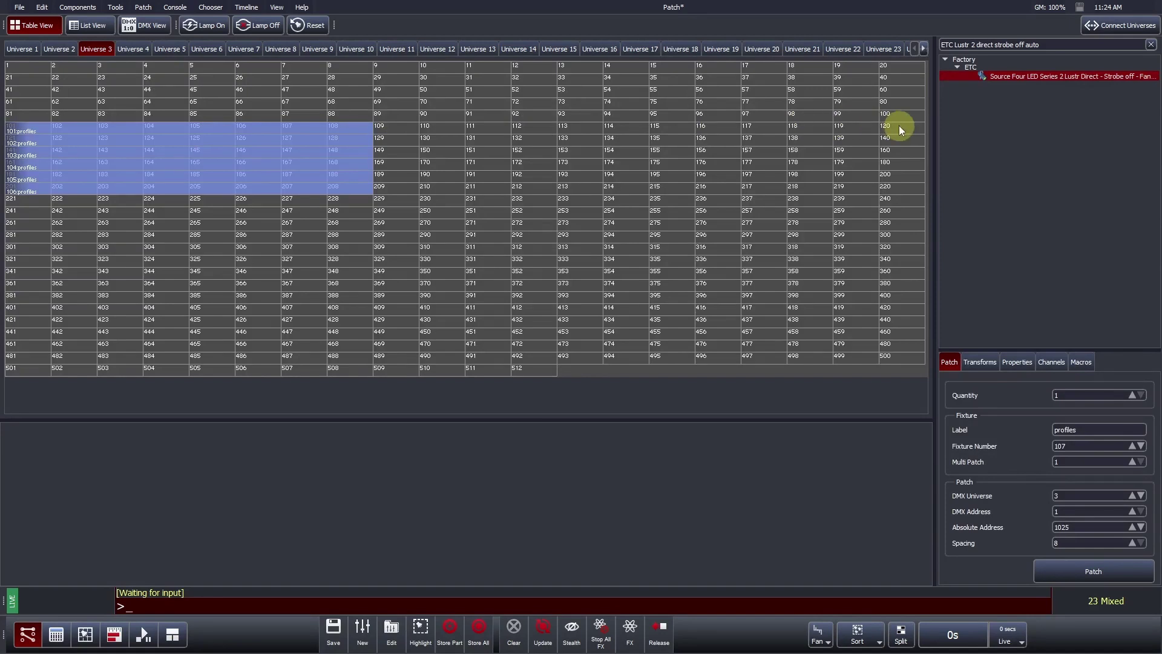
# Patch six generic Dimmers labelled blue, numbered 111–116, at Universe 3 addresses 1–6
pyautogui.click(1152, 47)
pyautogui.click(946, 60)
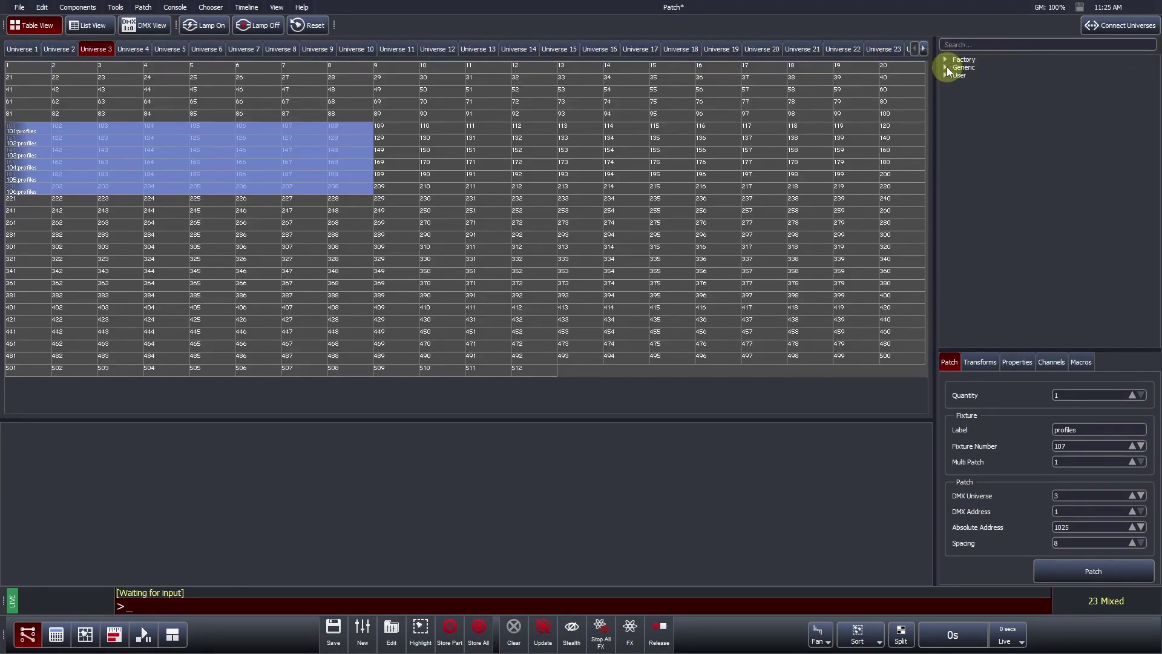
pyautogui.click(947, 67)
pyautogui.moveTo(1146, 77); pyautogui.dragTo(1146, 84)
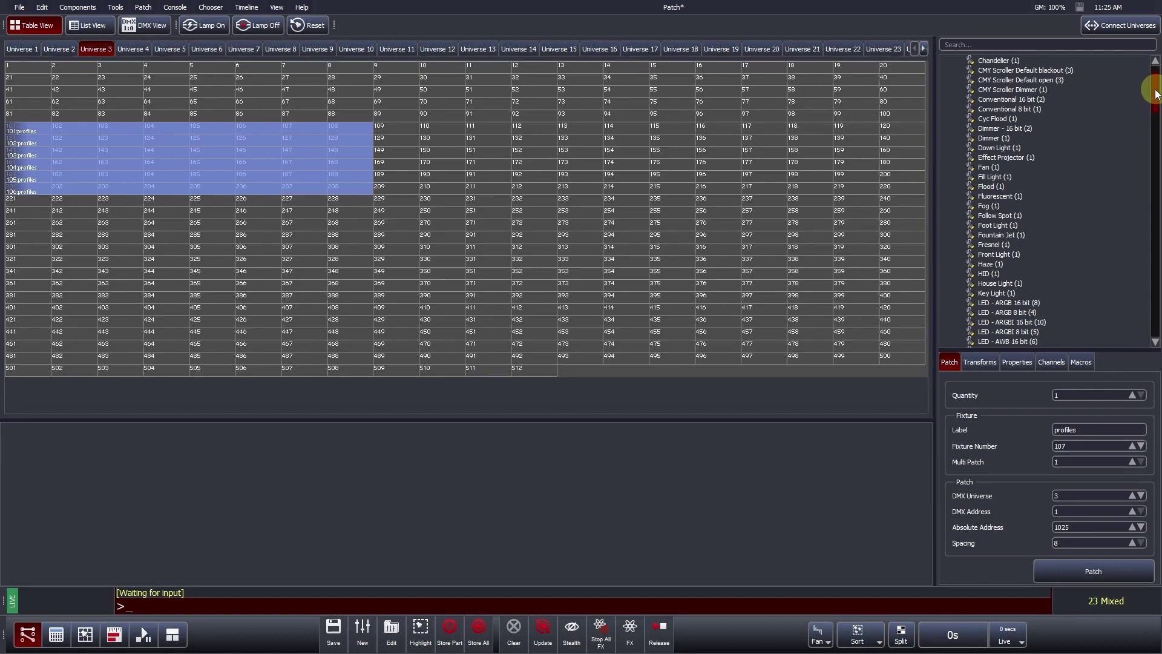
pyautogui.click(1008, 137)
pyautogui.click(996, 118)
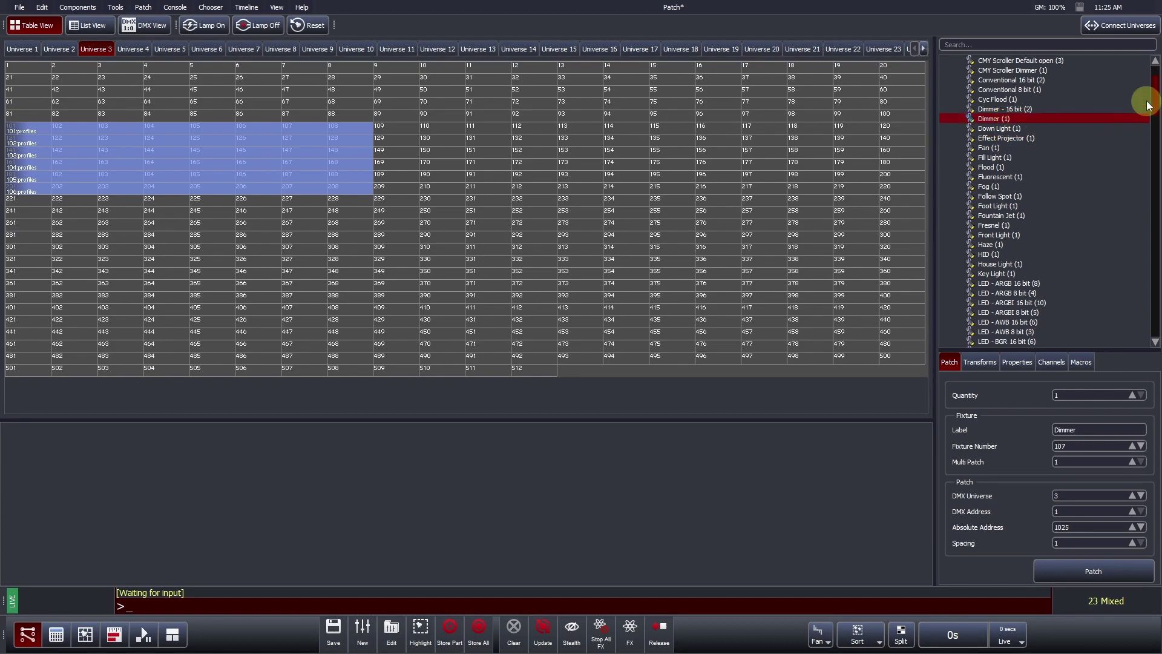
pyautogui.moveTo(1144, 104)
pyautogui.mouseDown()
pyautogui.moveTo(1143, 210)
pyautogui.moveTo(1144, 85)
pyautogui.mouseUp()
pyautogui.click(1063, 394)
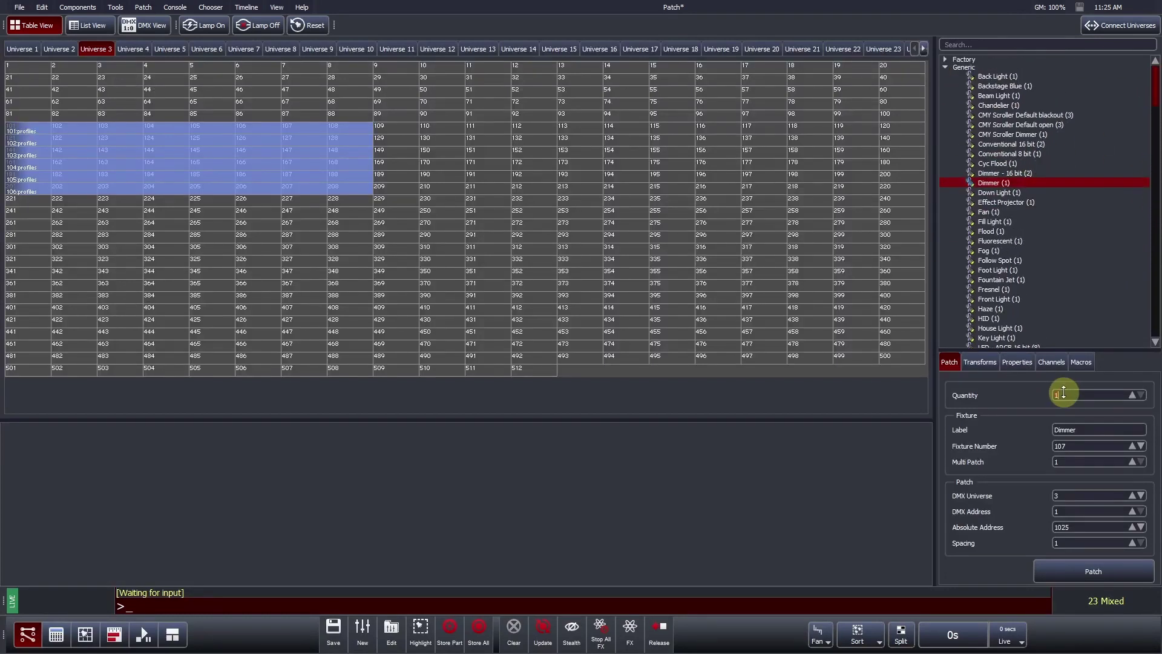
pyautogui.write('6')
pyautogui.click(1080, 429)
pyautogui.write('blue')
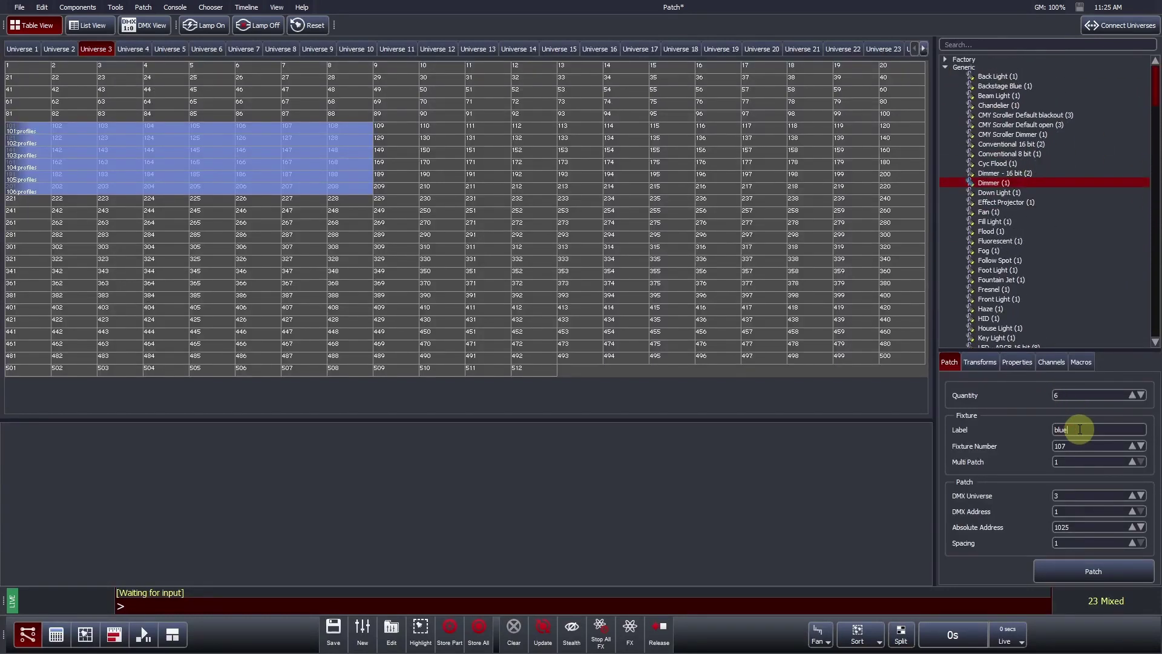
pyautogui.write('111')
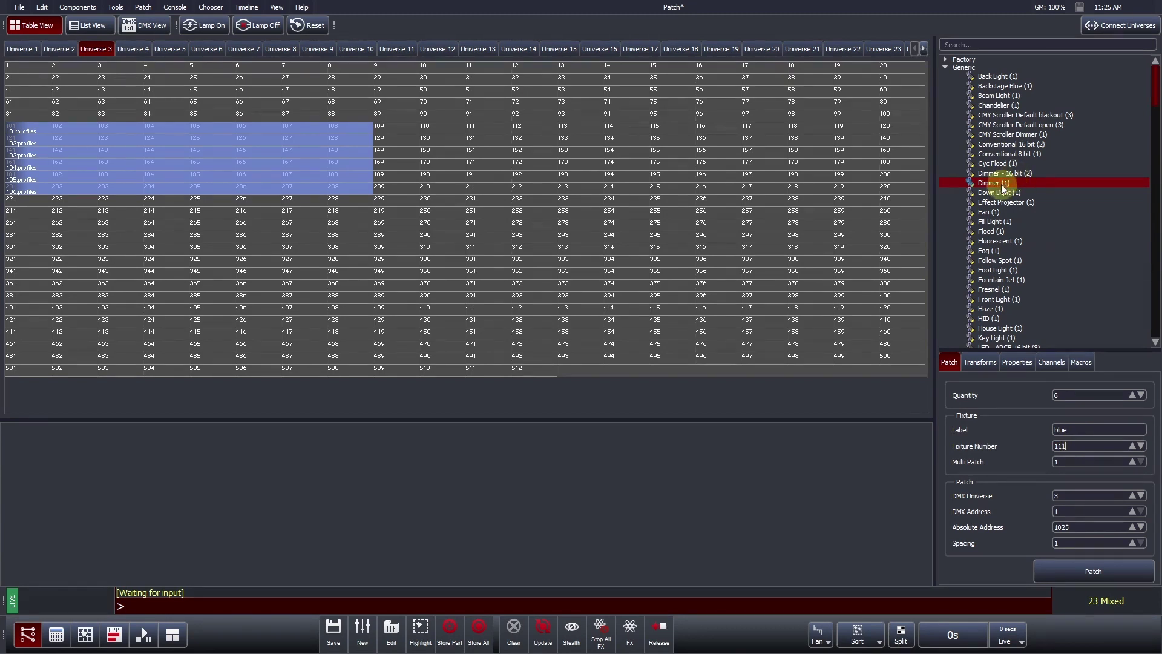
pyautogui.moveTo(993, 182); pyautogui.dragTo(37, 73)
# Patch six Dimmers labelled red, numbered 121–126, at addresses 7–12
pyautogui.click(1102, 394)
pyautogui.write('6')
pyautogui.click(1072, 432)
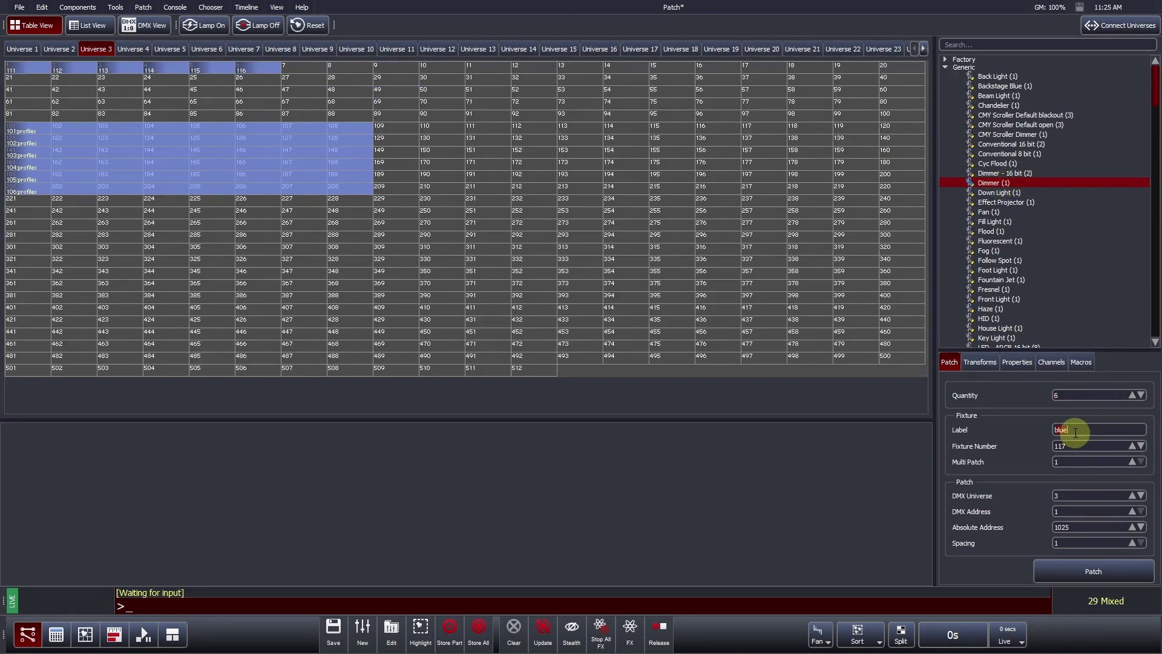
pyautogui.write('red')
pyautogui.doubleClick(1075, 445)
pyautogui.write('121')
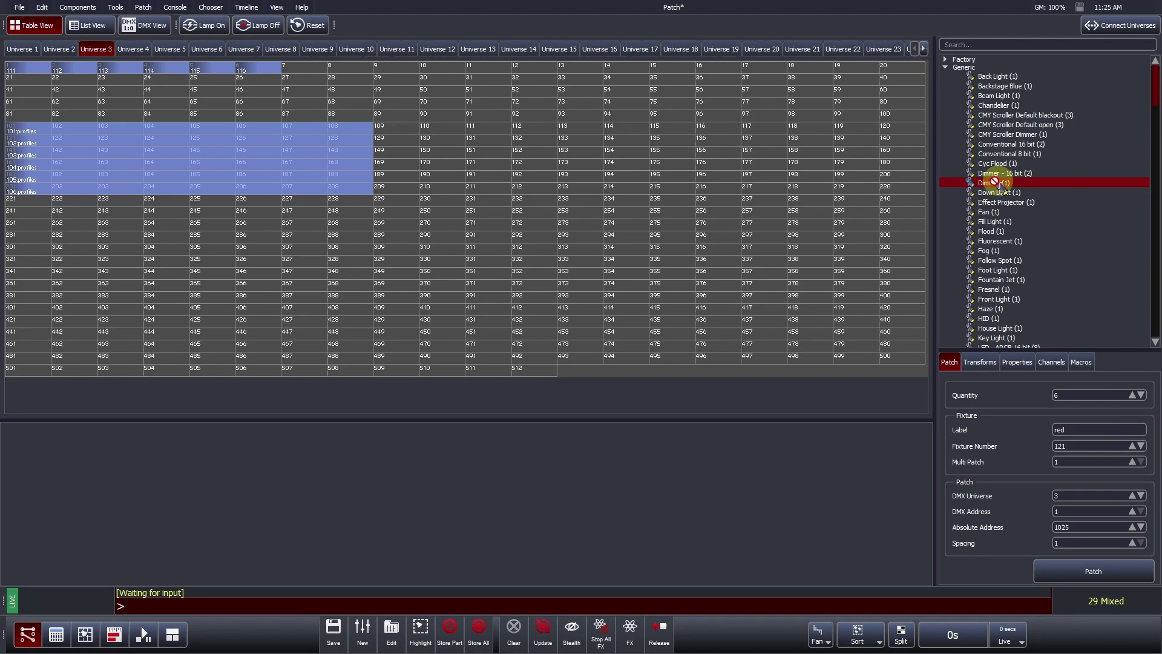
pyautogui.moveTo(999, 182); pyautogui.dragTo(313, 69)
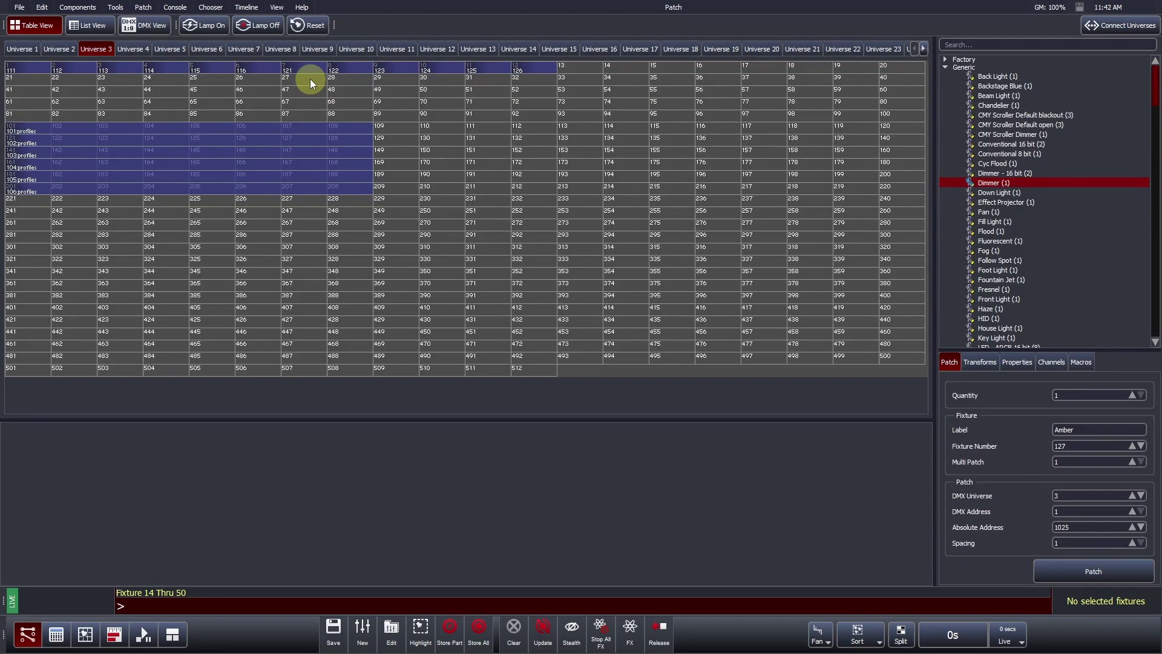
# Patch dimmers 131–136 at universe 3 address 13 using the command 131/136 @ 3.13
pyautogui.write('Fixture 13')
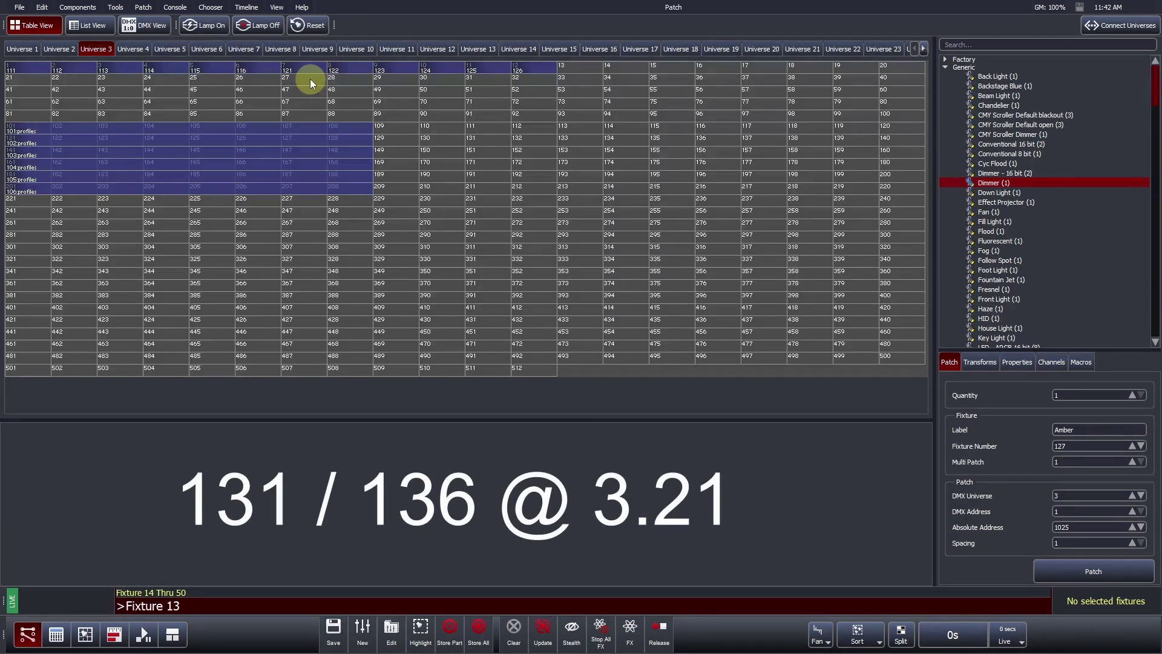
pyautogui.write('1 Thru 136 @ 3.21')
pyautogui.press('Return')
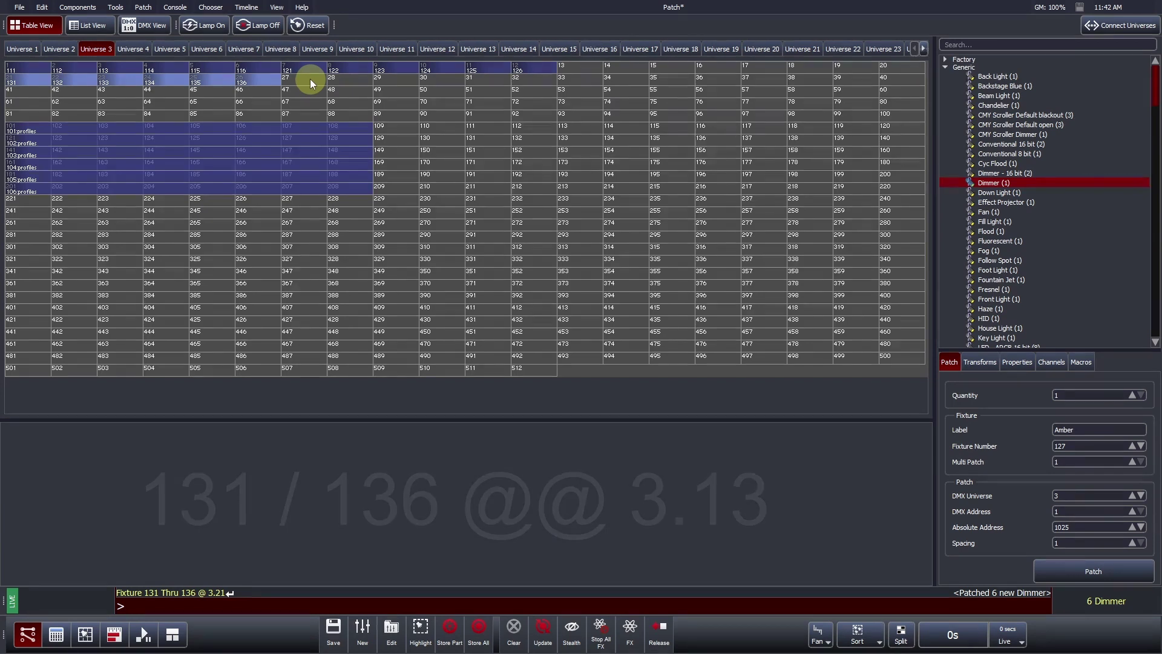
pyautogui.write('131/136')
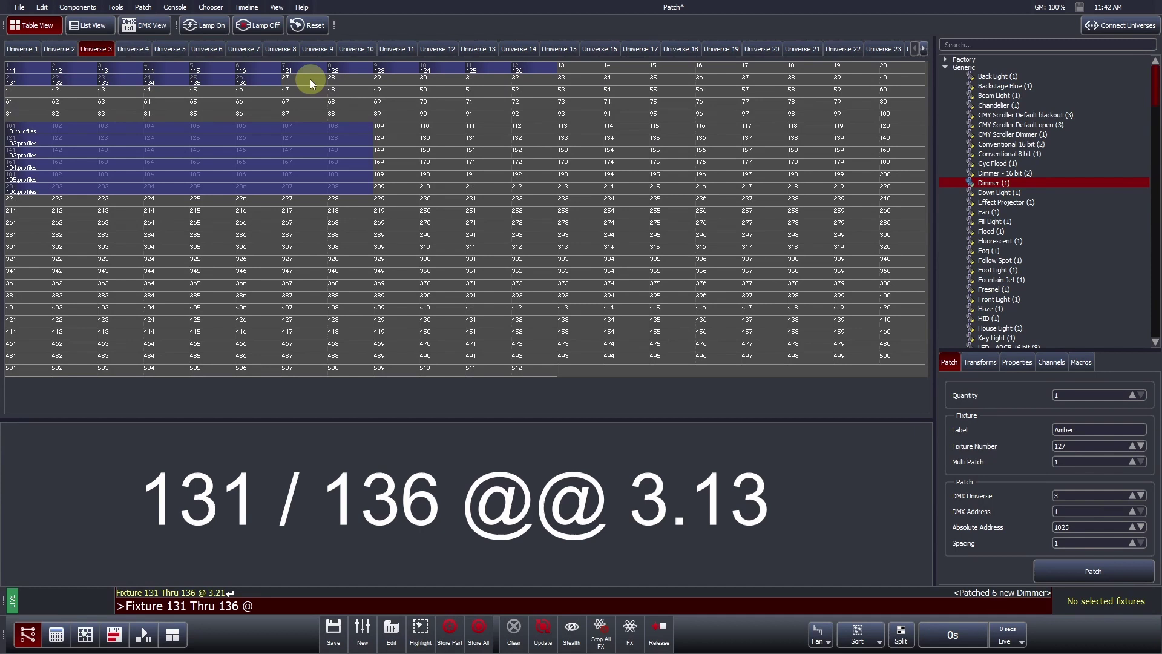
pyautogui.write('@ 3.13')
pyautogui.press('Return')
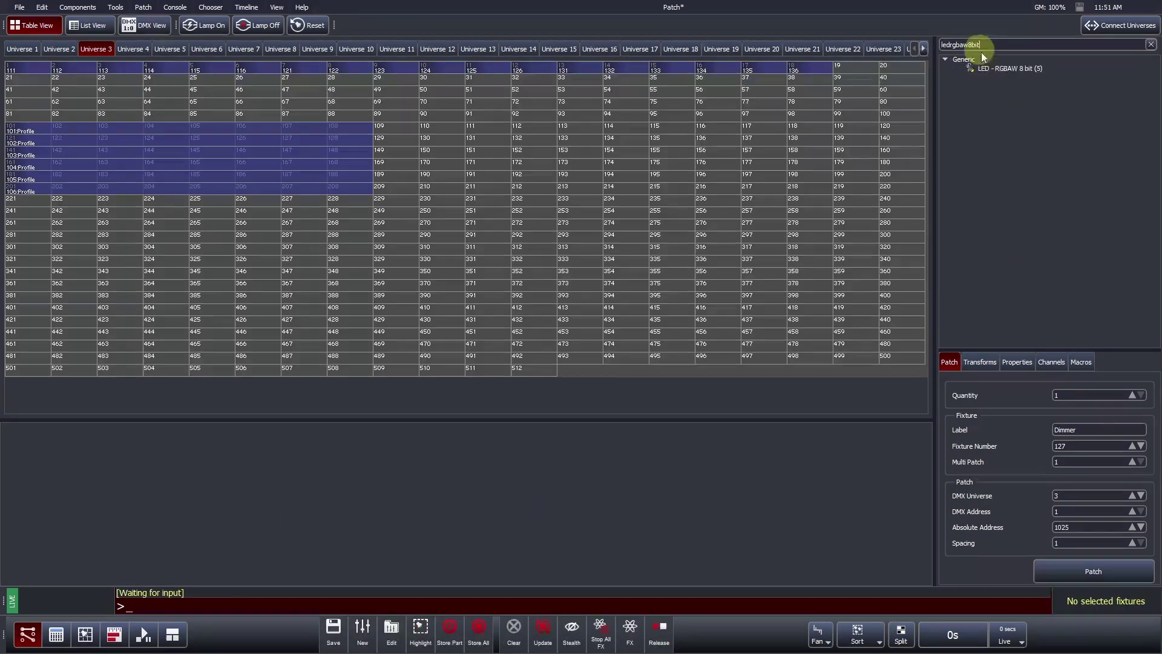
# Patch LED RGBAW 8 bit fixture 201 labelled Stage at Universe 3 address 301, multi-patched four times
pyautogui.click(969, 68)
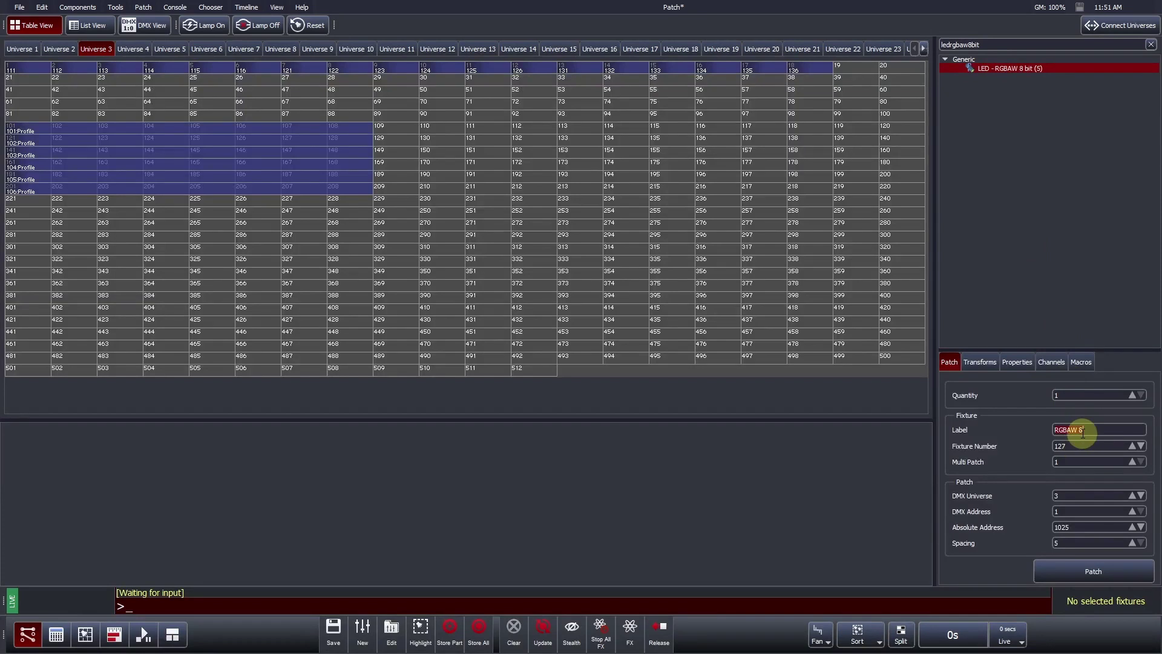
pyautogui.write('Stage')
pyautogui.doubleClick(1070, 446)
pyautogui.write('201')
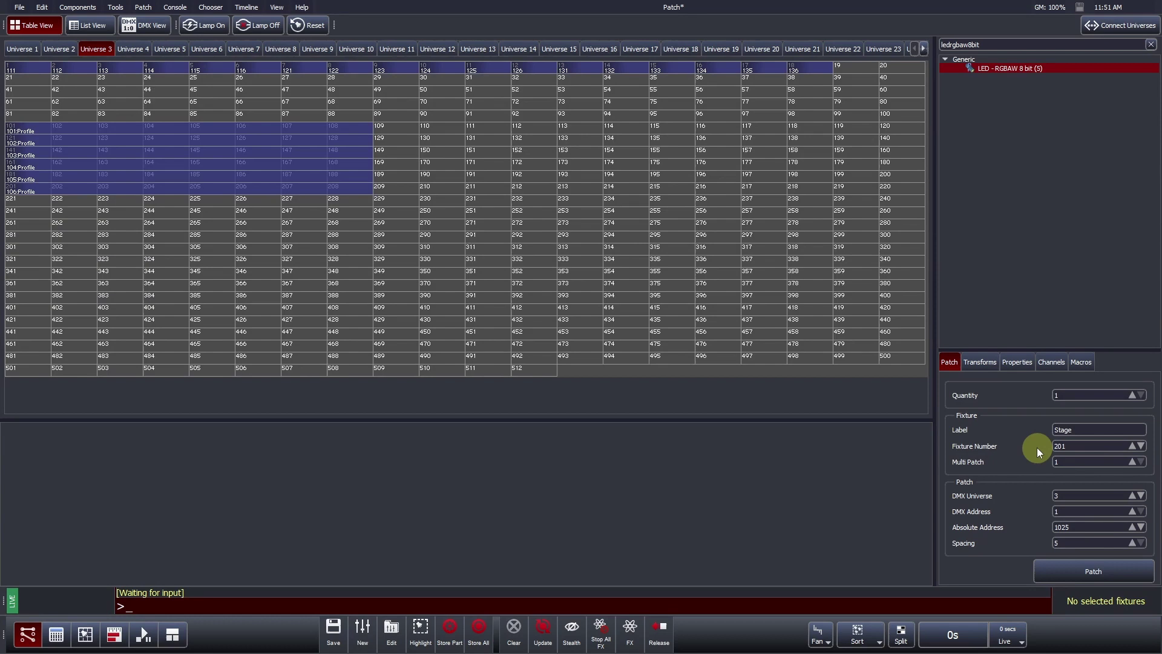
pyautogui.doubleClick(1063, 461)
pyautogui.moveTo(986, 66); pyautogui.dragTo(24, 257)
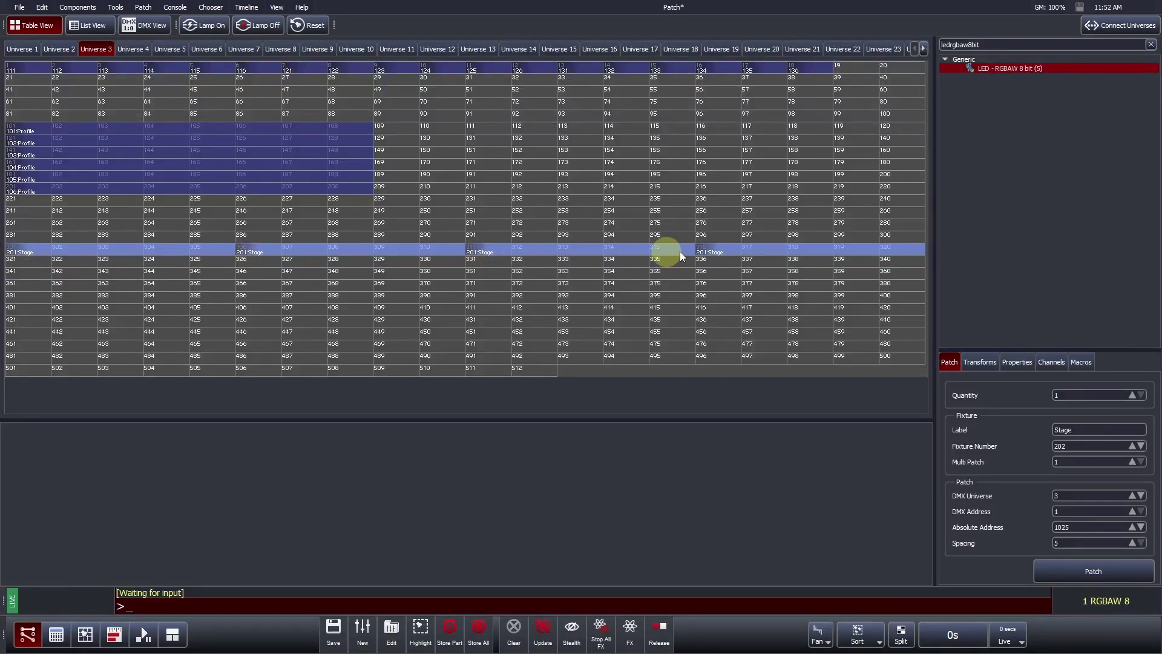
pyautogui.click(707, 261)
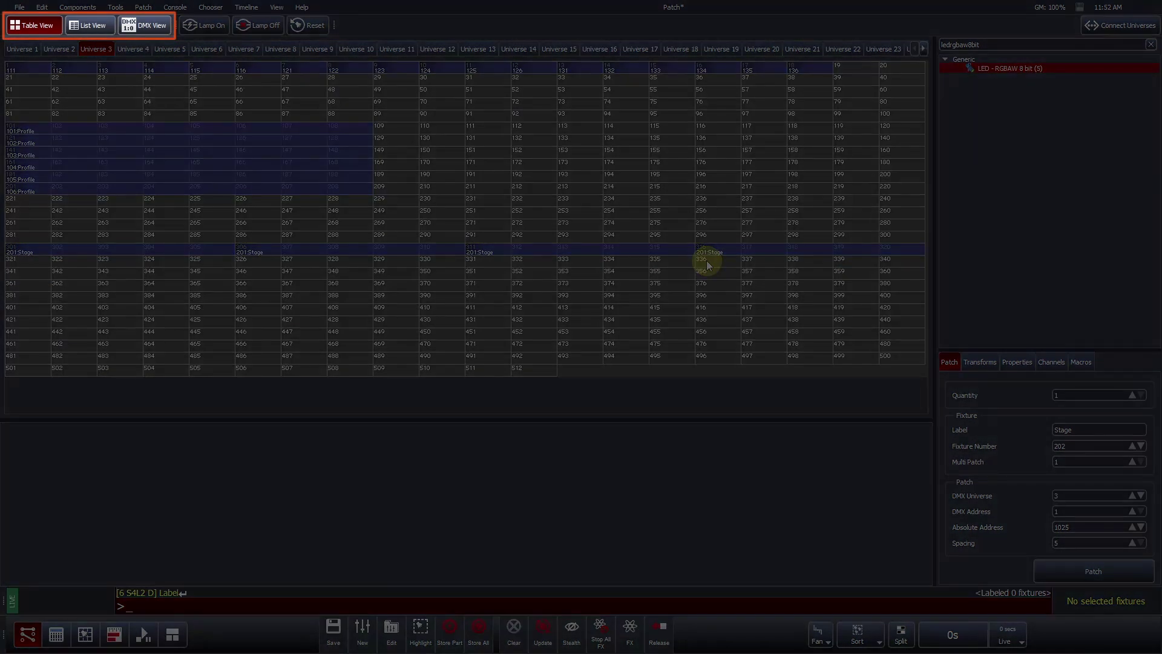
# Switch the patch to List View, sort by Fixture Type, DMX Universe and User ID, ending ascending by User ID
pyautogui.click(97, 25)
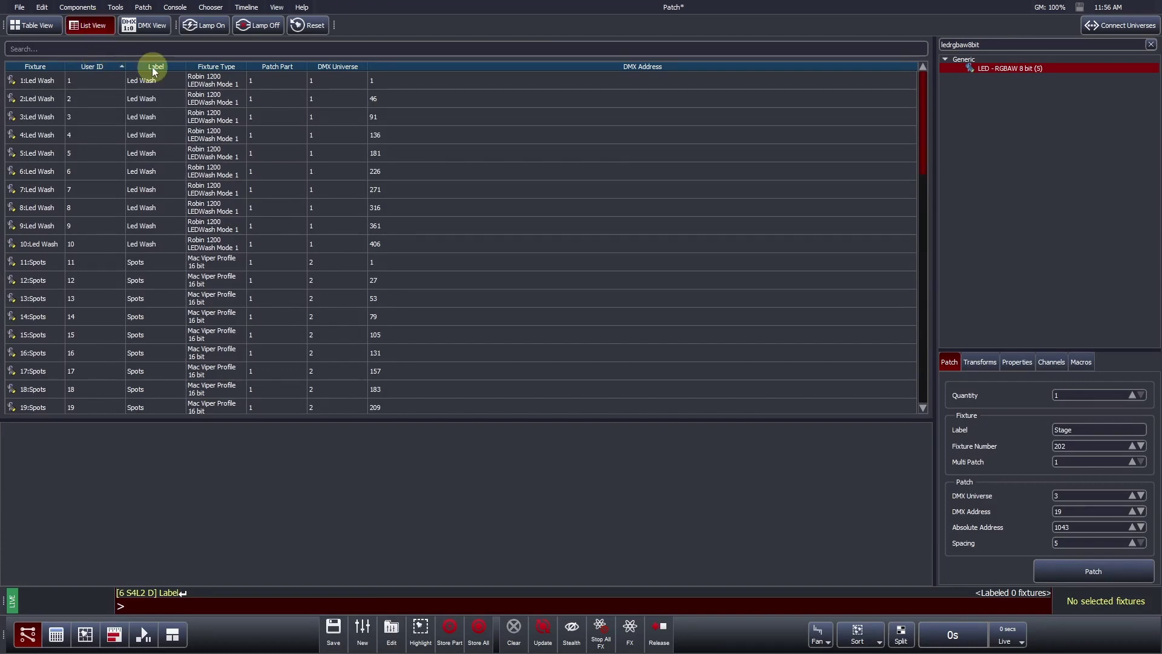
pyautogui.click(104, 67)
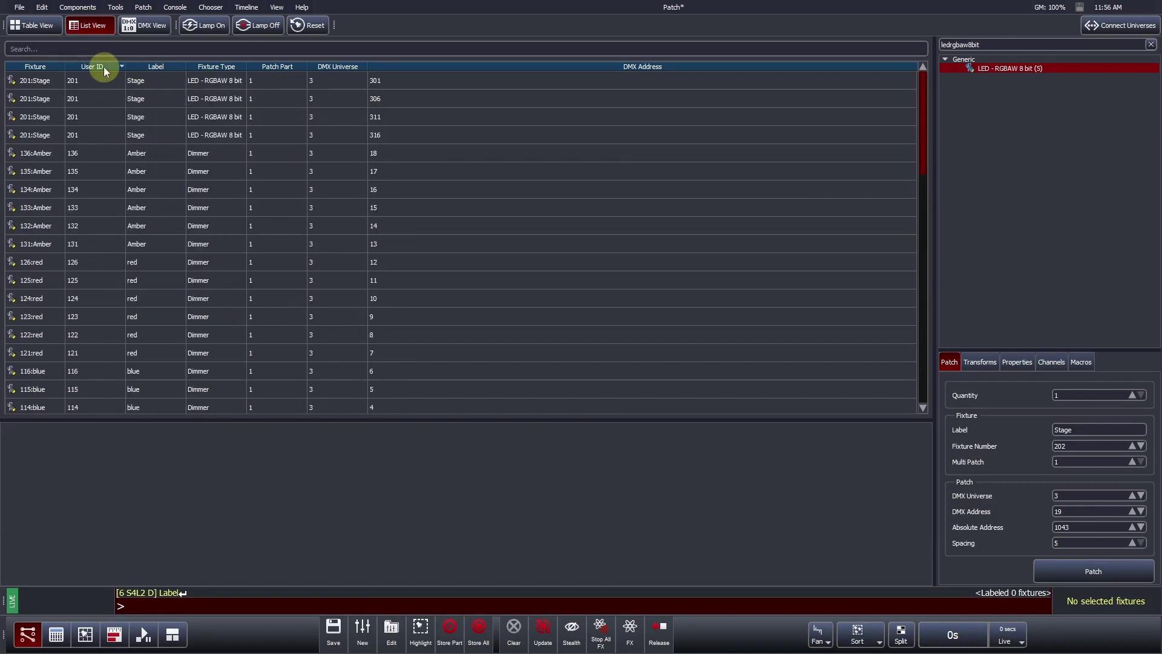
pyautogui.click(225, 66)
pyautogui.click(264, 67)
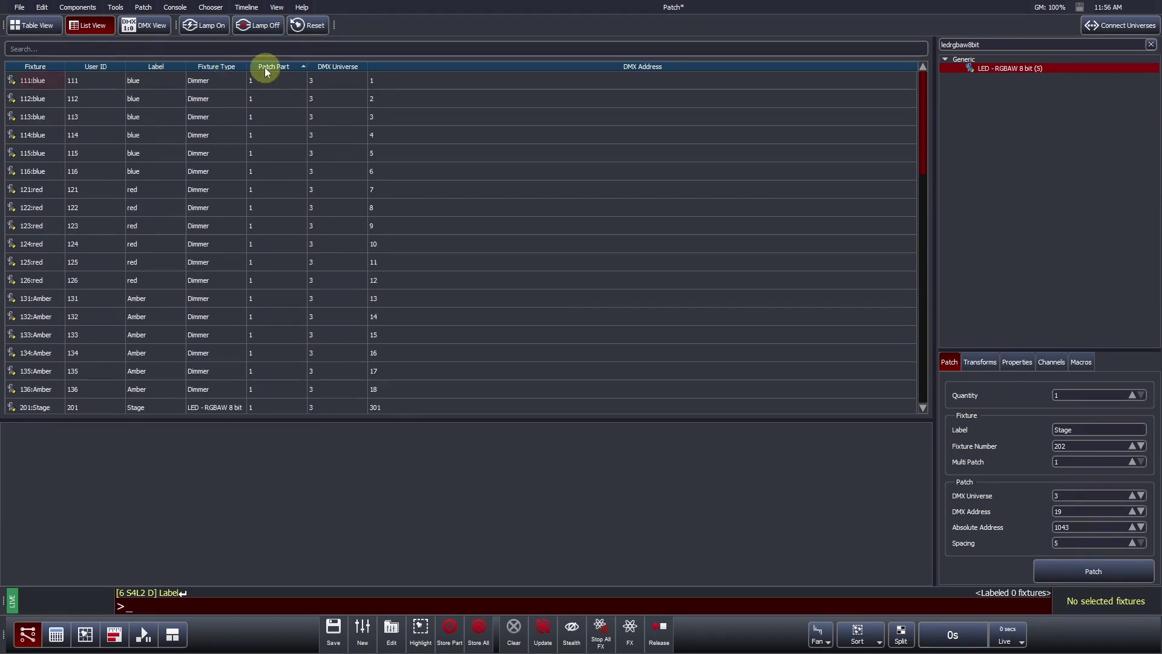
pyautogui.click(334, 67)
pyautogui.click(85, 68)
pyautogui.click(85, 68)
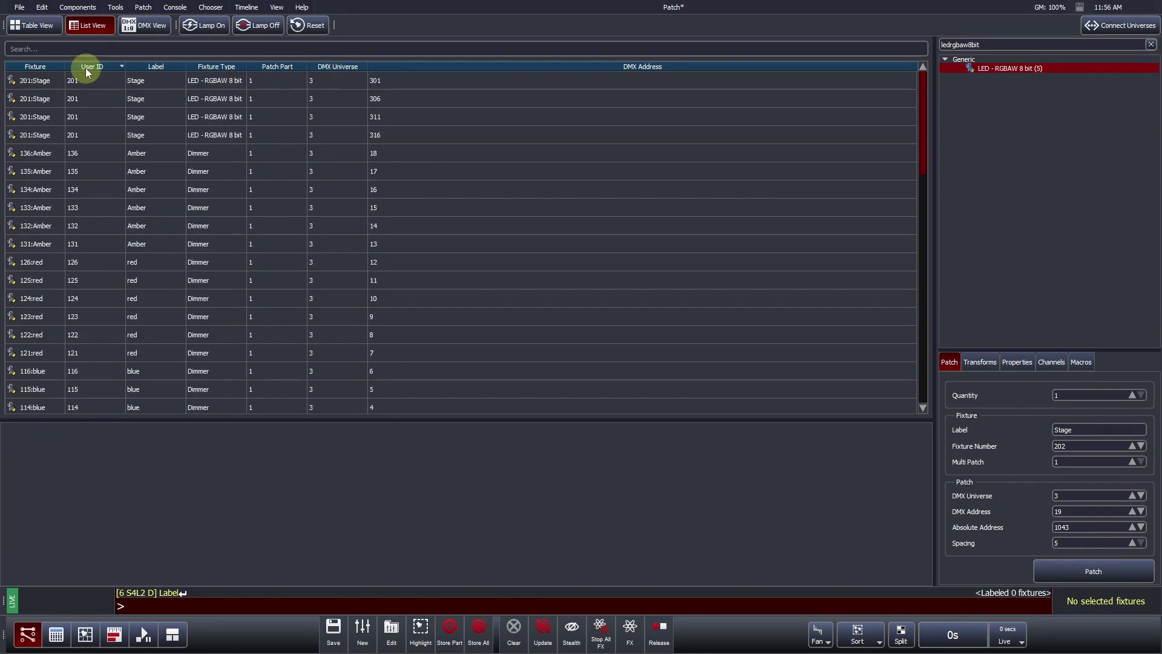
pyautogui.click(86, 68)
# Filter the list by 'blue' and inspect fixture 114's label, type, universe and address cells
pyautogui.click(84, 49)
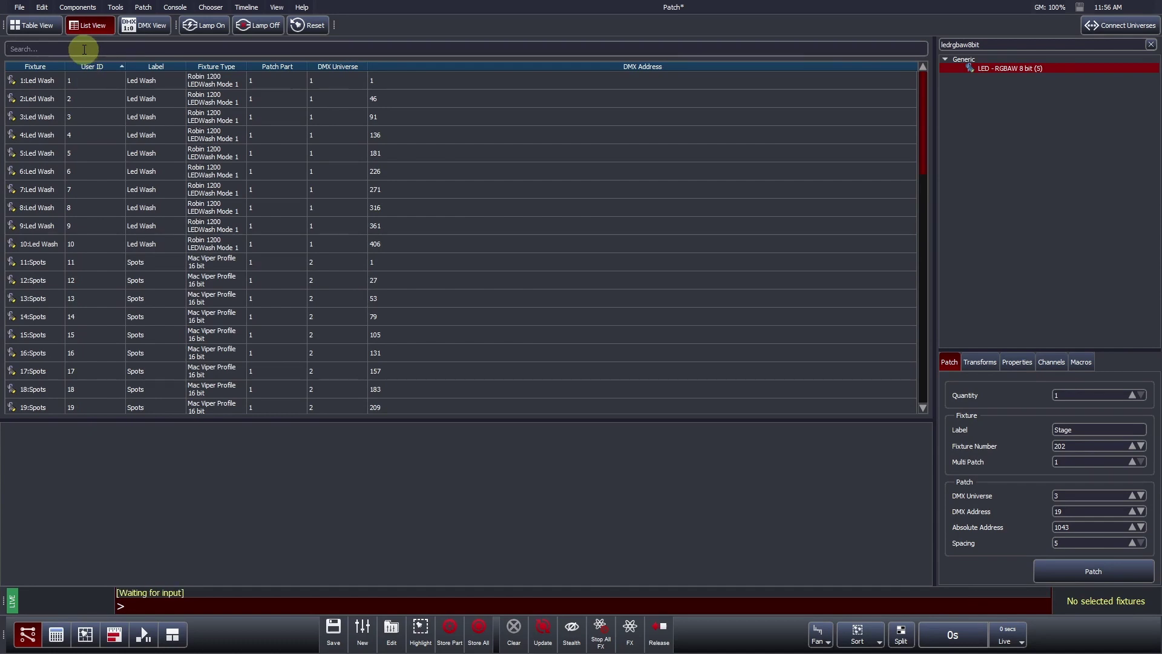
pyautogui.write('blue')
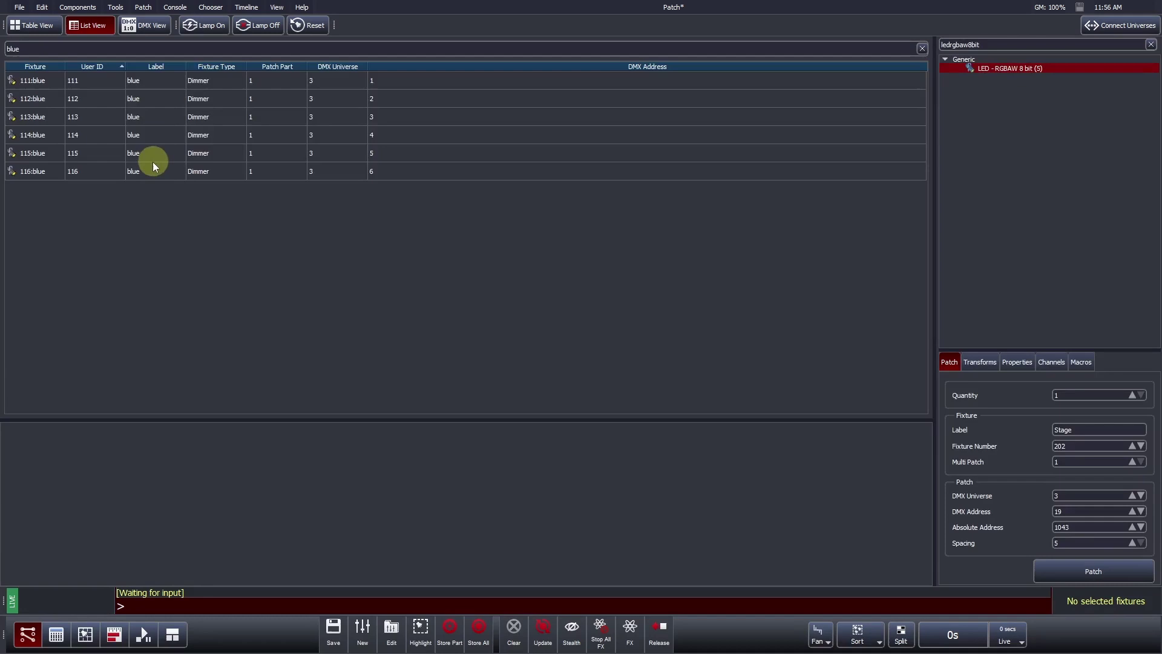
pyautogui.click(87, 139)
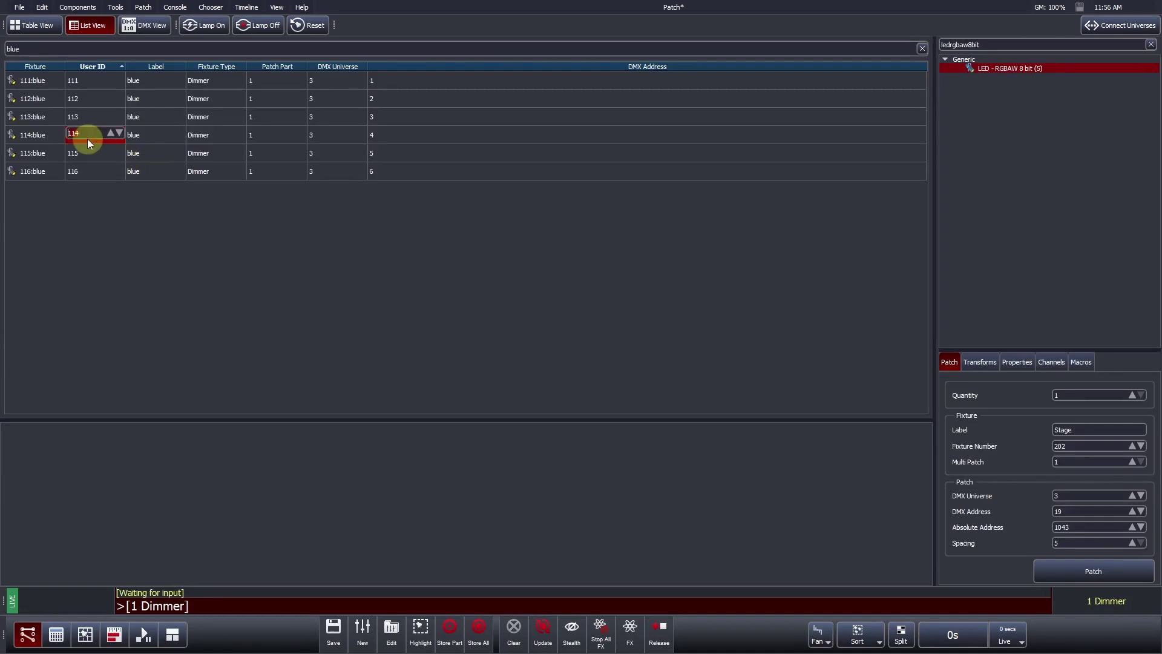
pyautogui.click(143, 138)
pyautogui.click(224, 138)
pyautogui.click(280, 136)
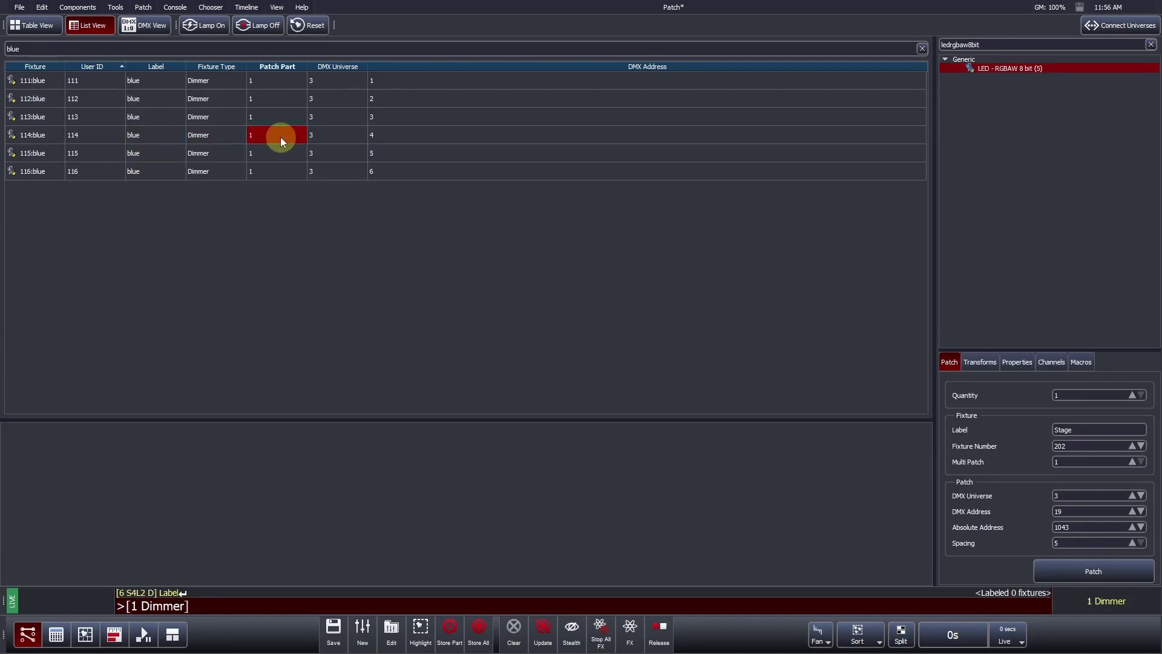
pyautogui.doubleClick(338, 137)
pyautogui.click(376, 134)
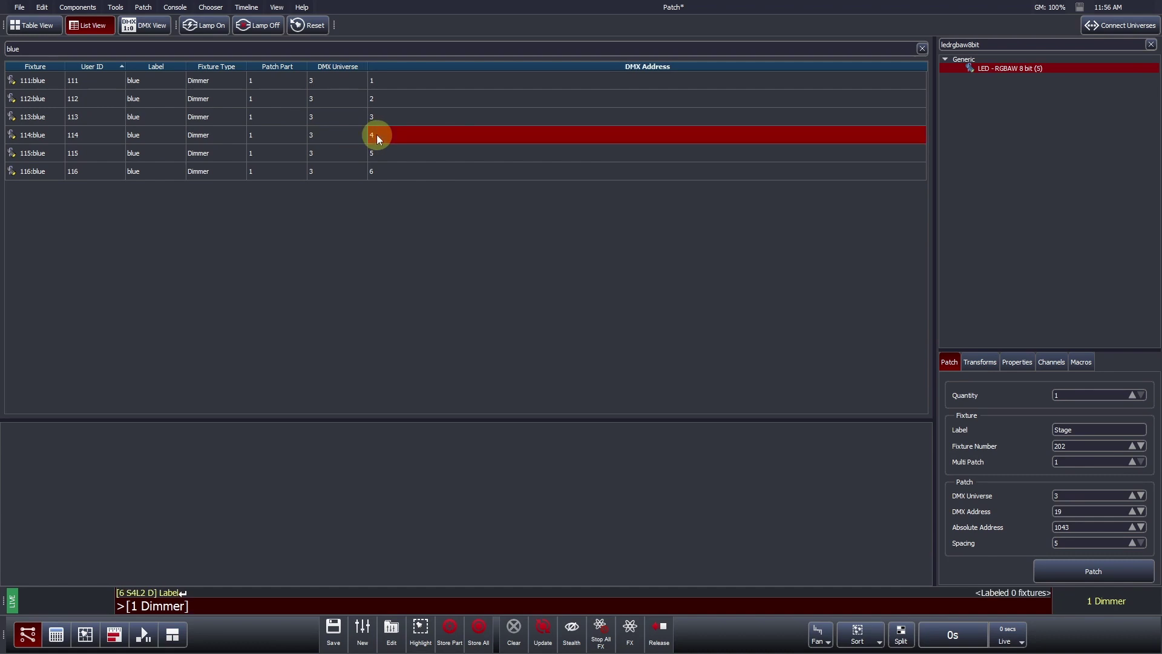
pyautogui.click(376, 134)
pyautogui.click(413, 202)
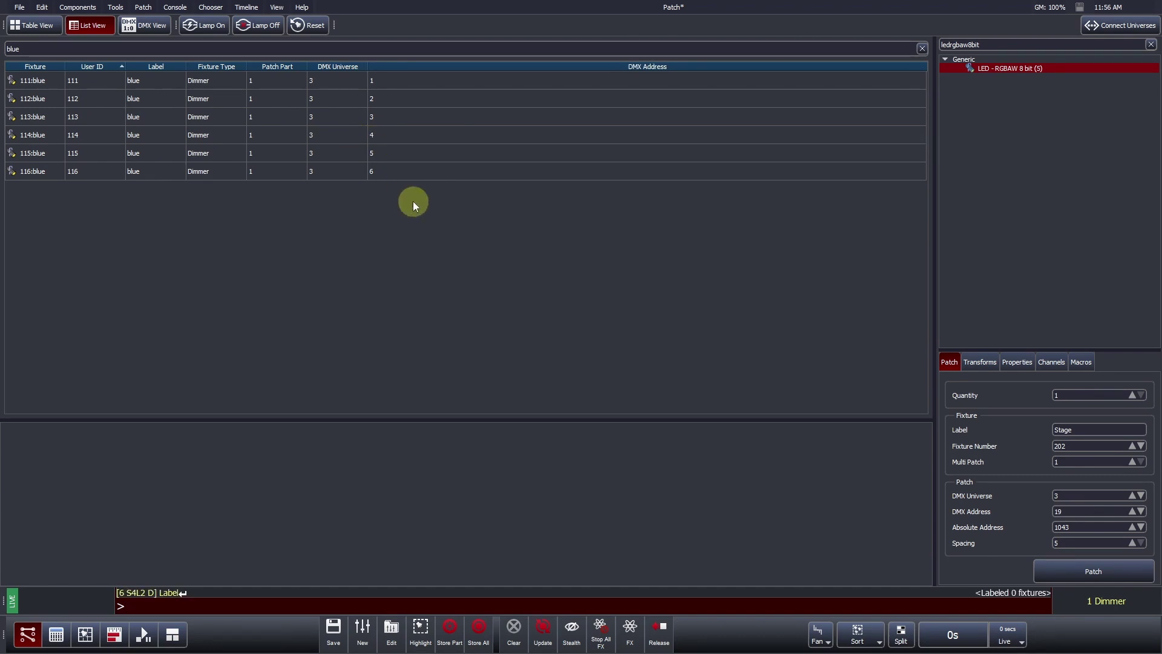
# In the universe grid, relabel fixtures 101–106 as 'Profile #' to number them Profile 1–6
pyautogui.click(34, 25)
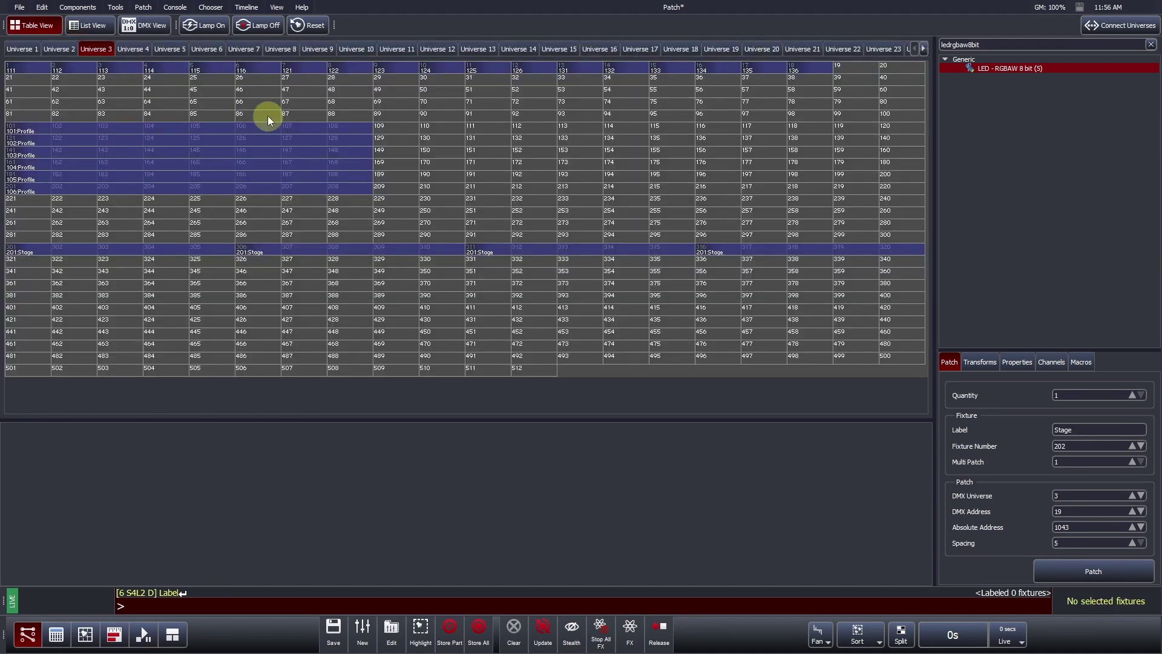
pyautogui.moveTo(267, 115); pyautogui.dragTo(254, 187)
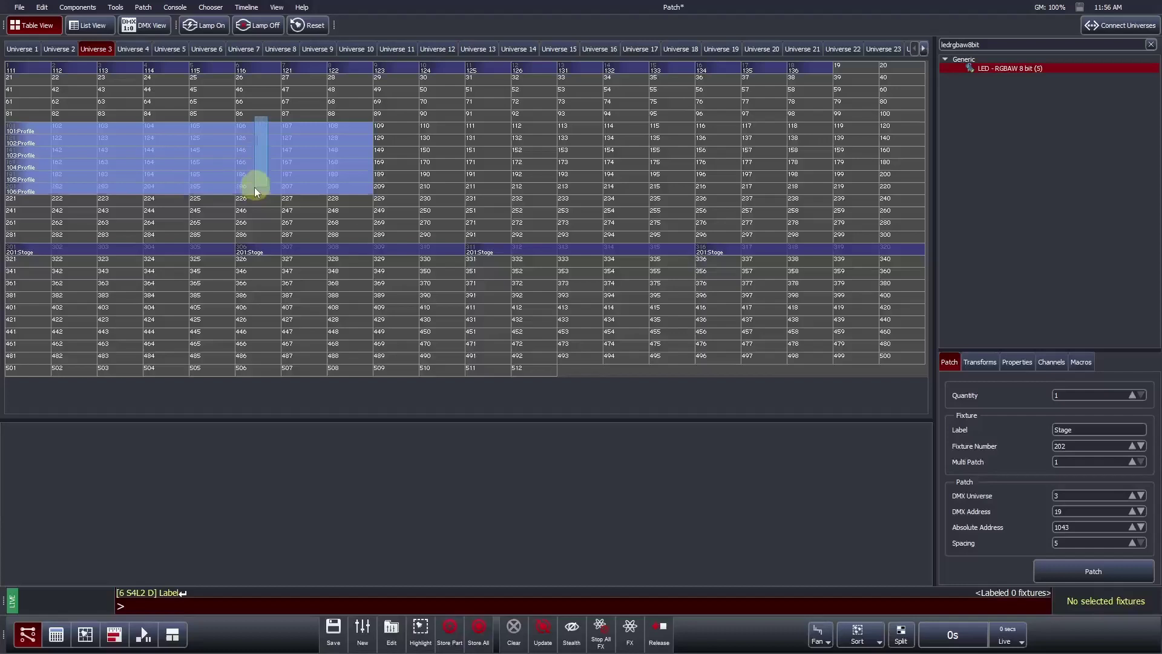
pyautogui.rightClick(254, 188)
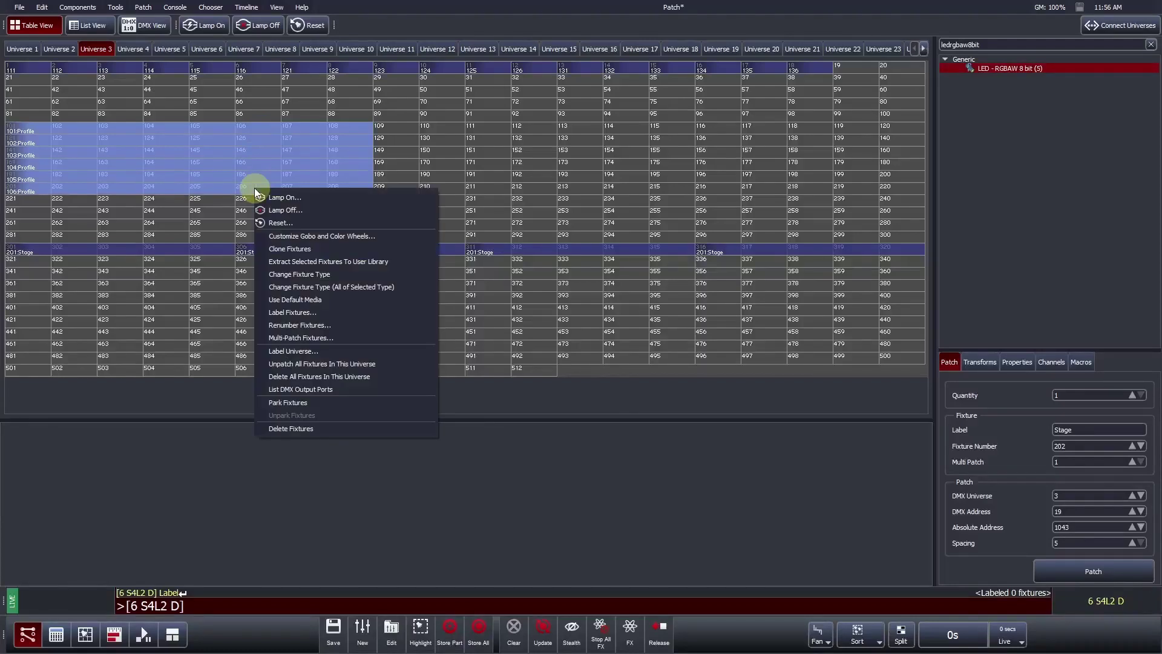
pyautogui.click(296, 312)
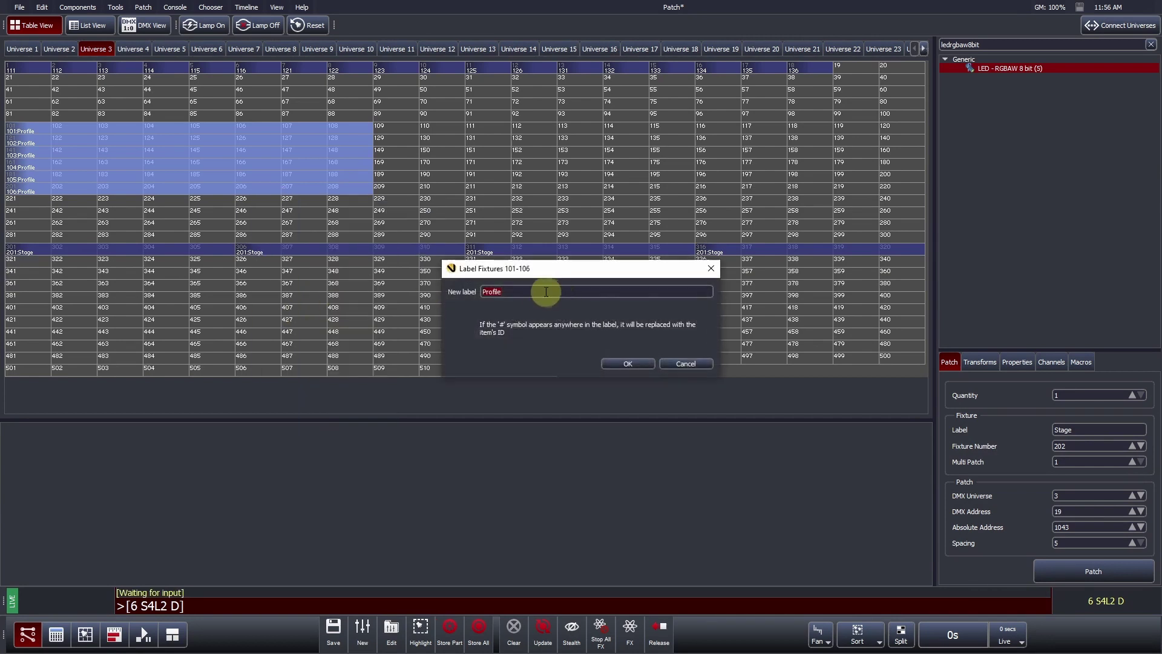
pyautogui.click(521, 292)
pyautogui.write('#')
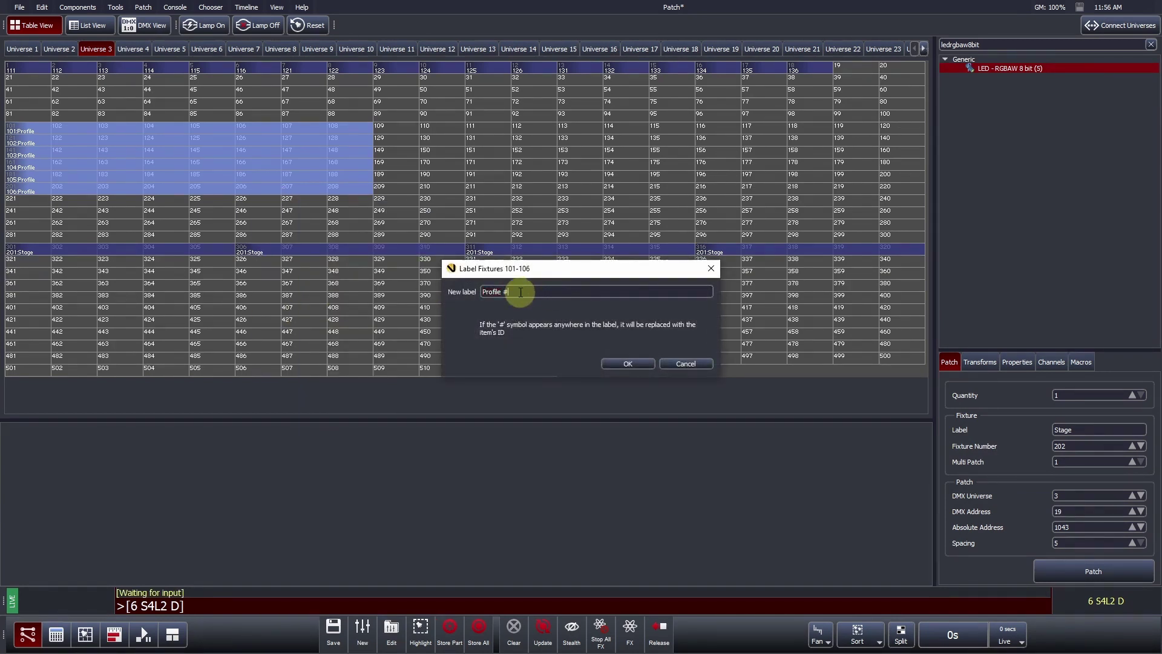
pyautogui.click(645, 365)
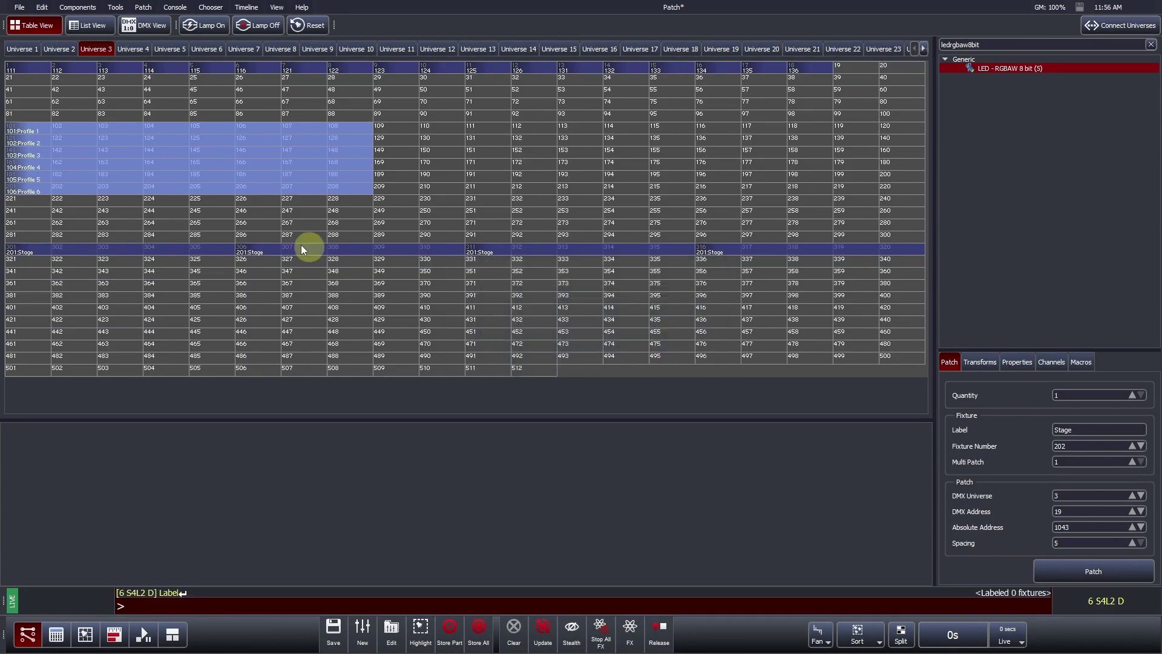
pyautogui.click(116, 174)
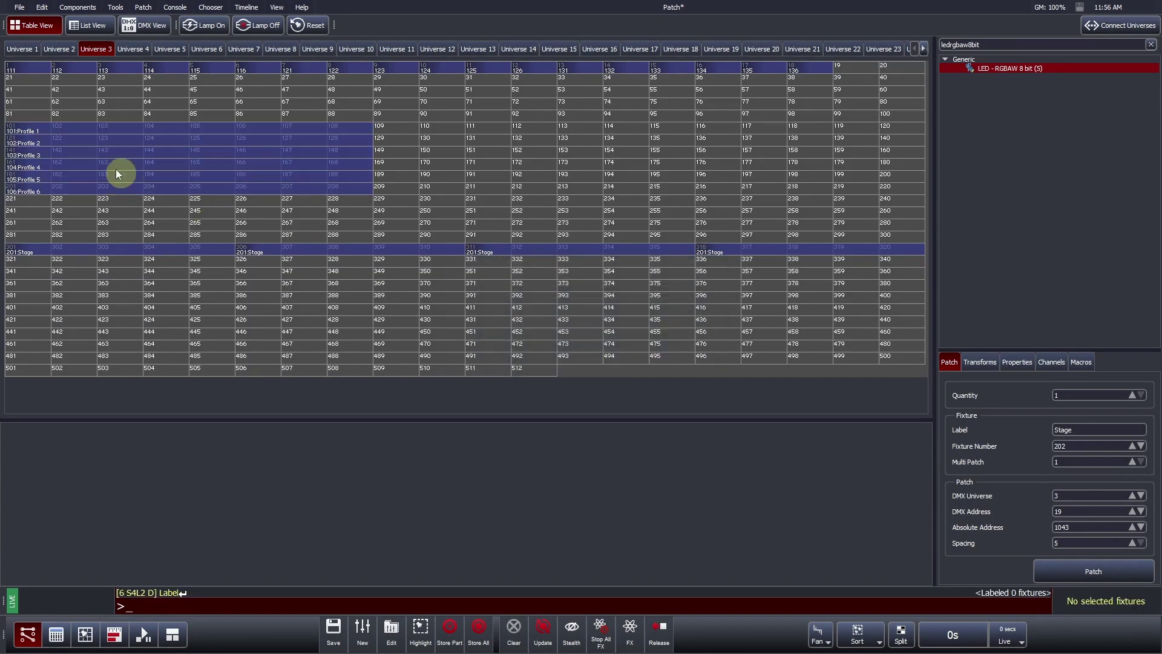
# Rename Universe 3 to 'dimmers'
pyautogui.rightClick(46, 205)
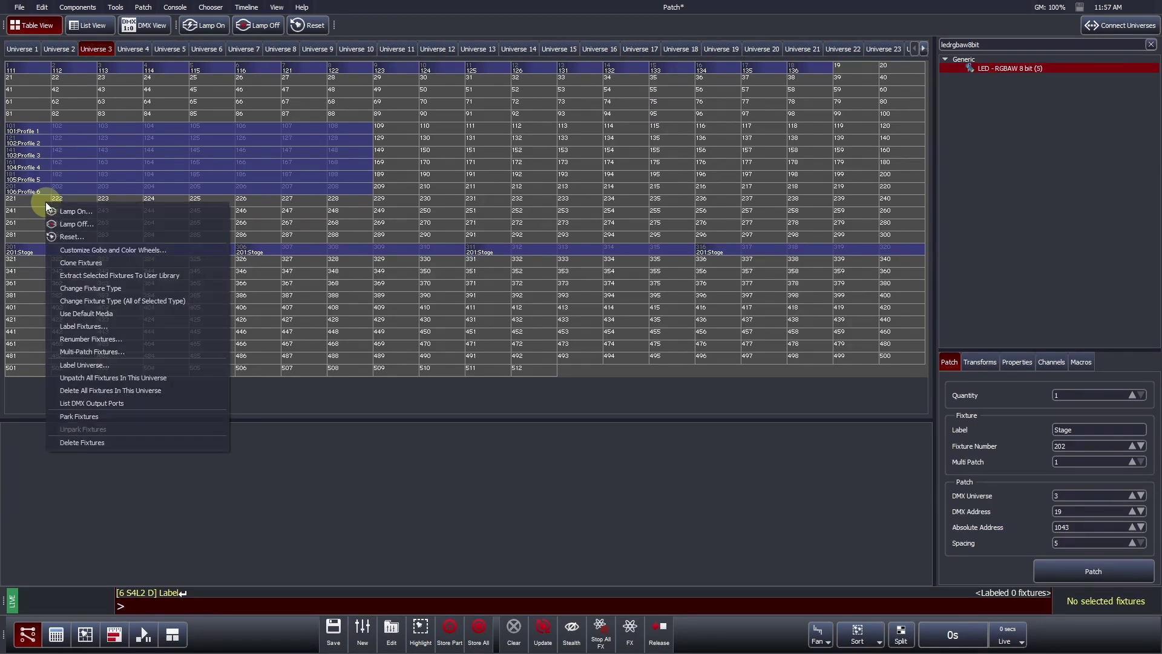
pyautogui.click(104, 366)
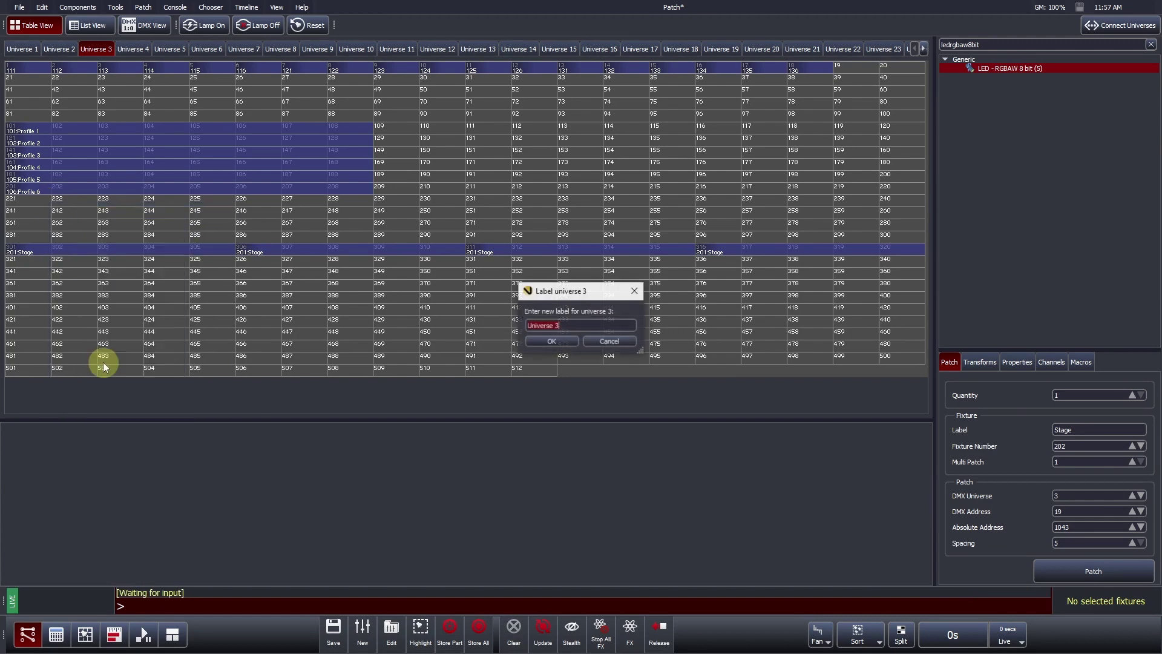
pyautogui.write('dimmers')
pyautogui.press('Return')
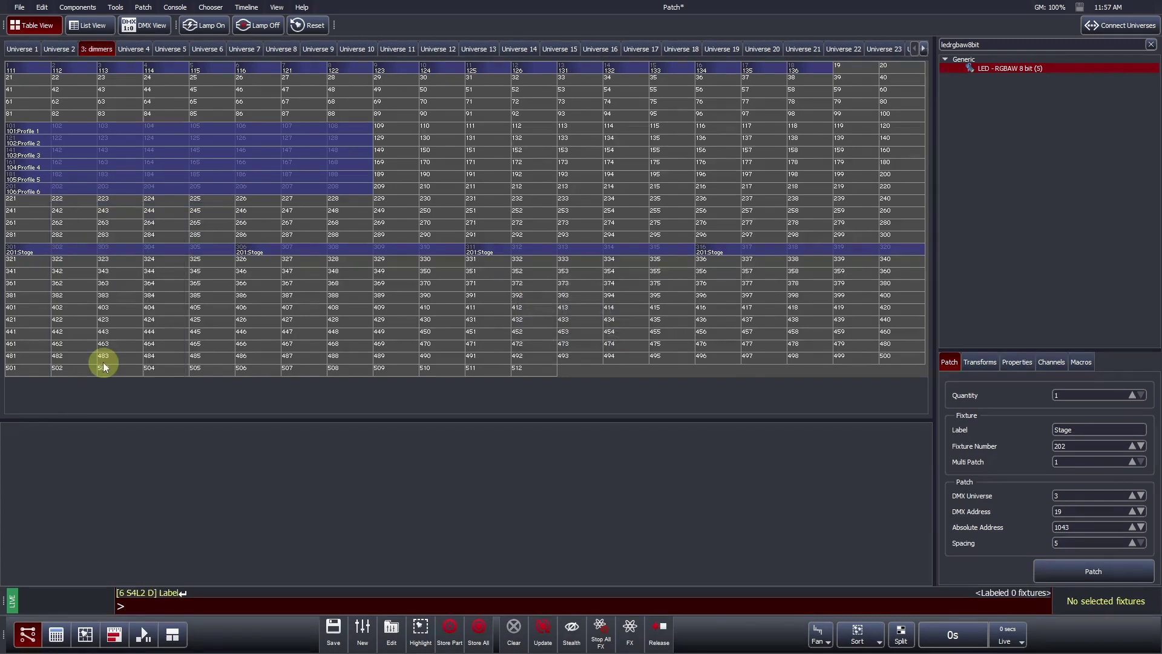
# Start deleting fixture 106 Profile 6, then cancel to keep it
pyautogui.rightClick(140, 191)
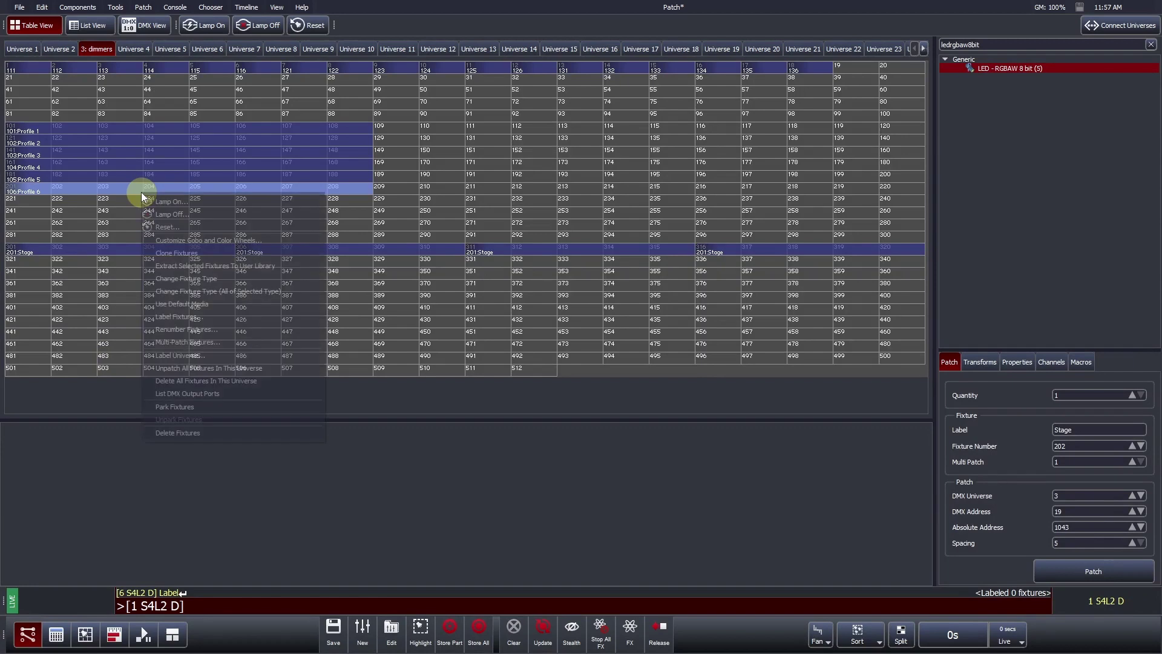
pyautogui.click(206, 434)
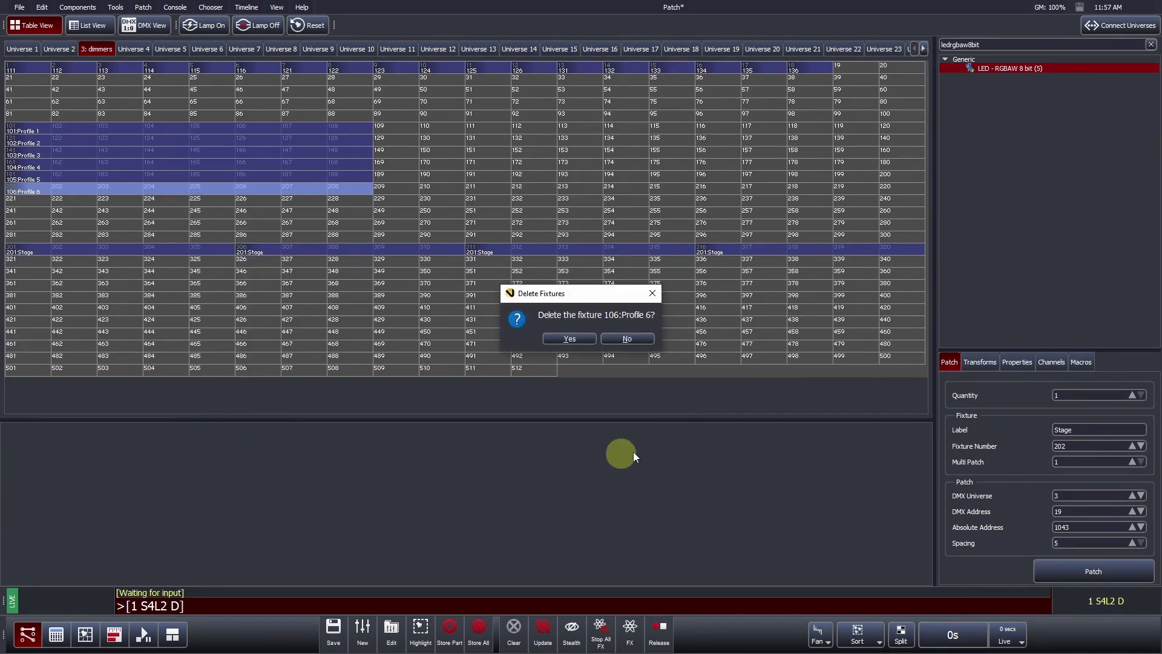
pyautogui.click(625, 339)
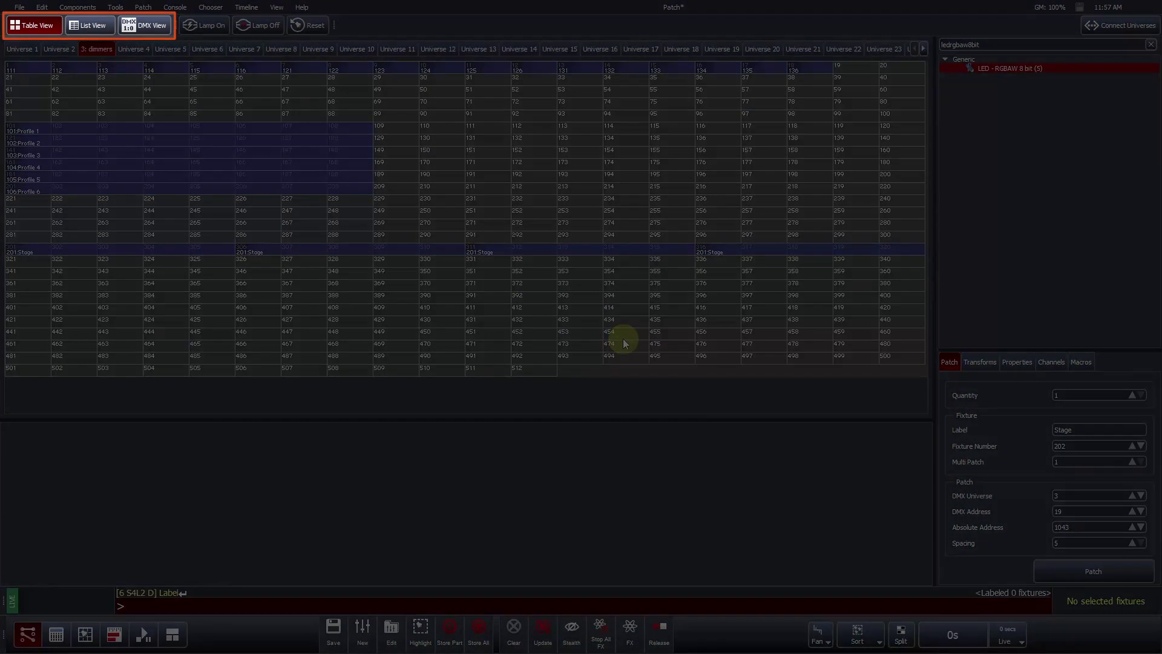
# Review live DMX values for Universes 3, 2 and 1, then return to Universe 2's patch table
pyautogui.click(153, 28)
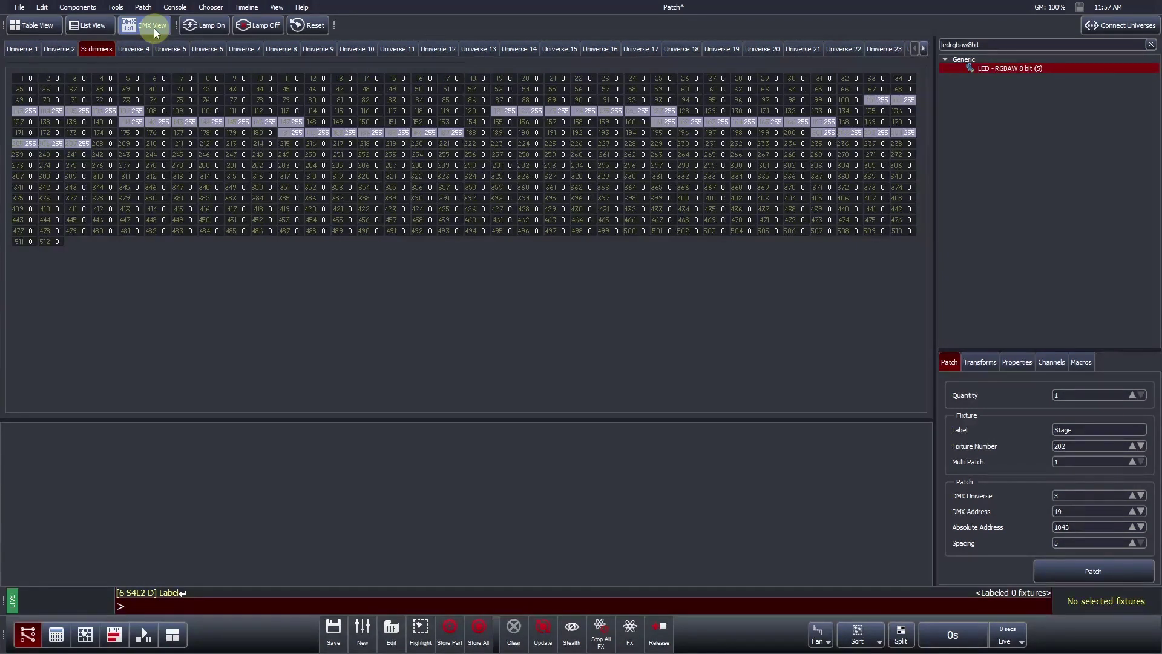
pyautogui.click(60, 49)
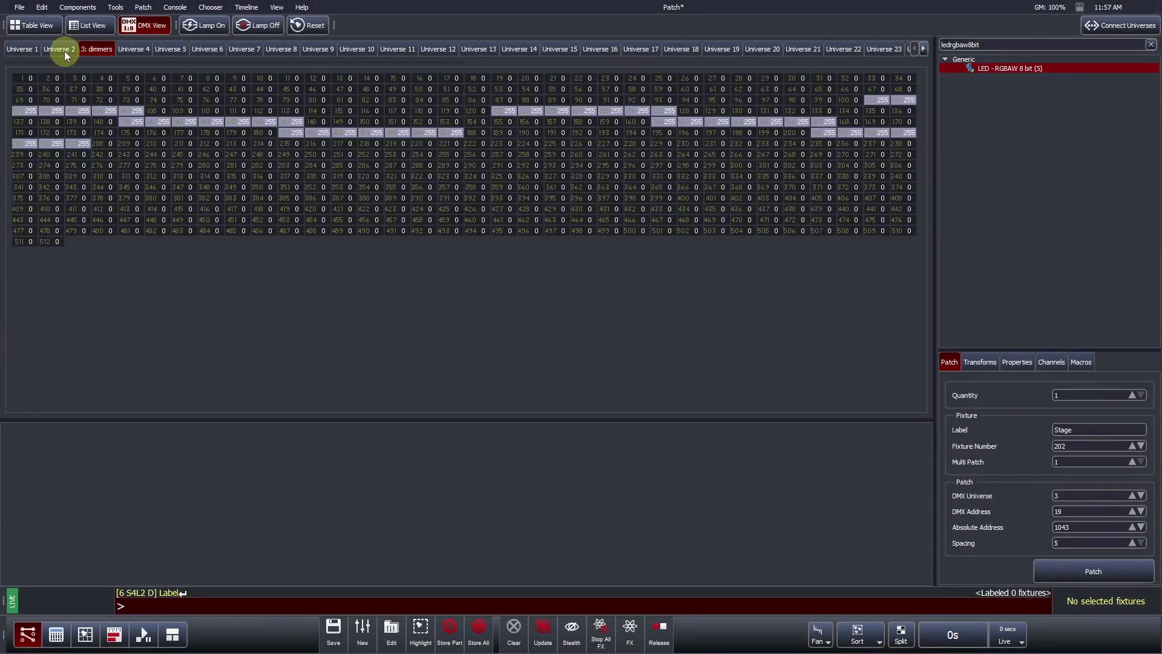
pyautogui.click(24, 50)
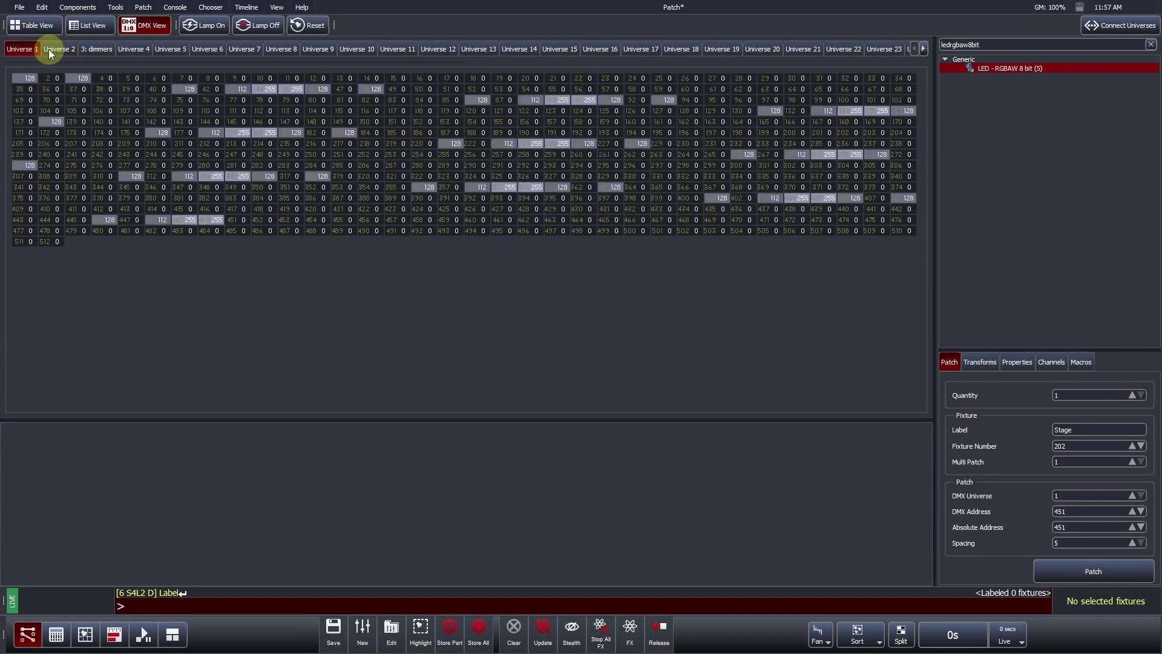
pyautogui.click(48, 49)
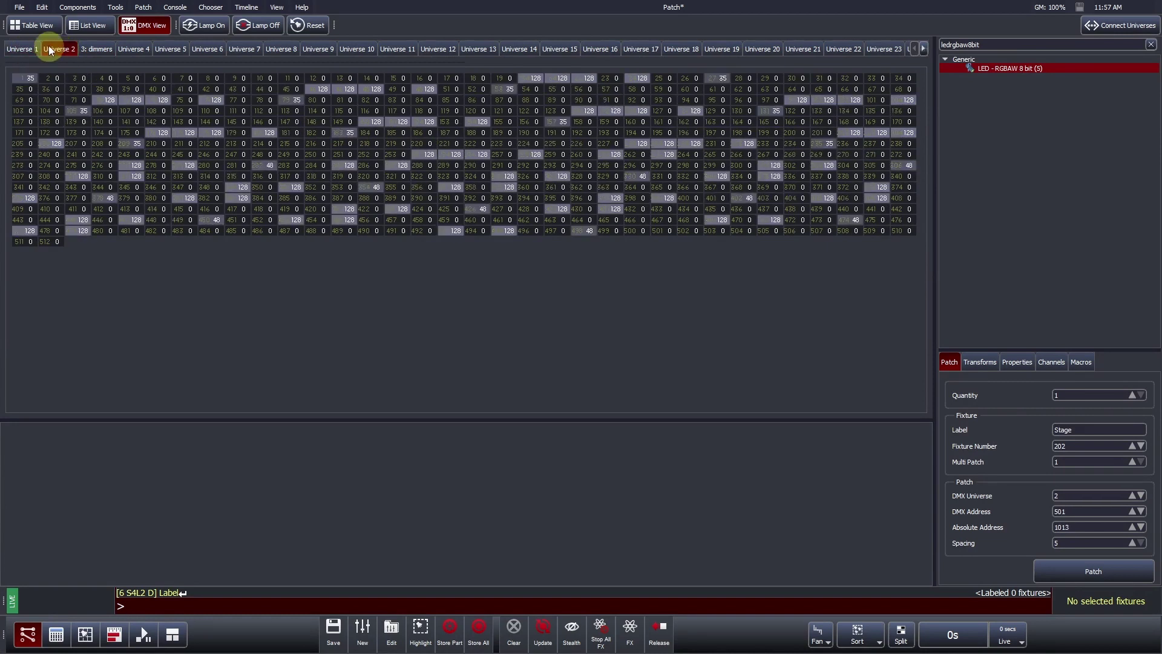
pyautogui.click(45, 26)
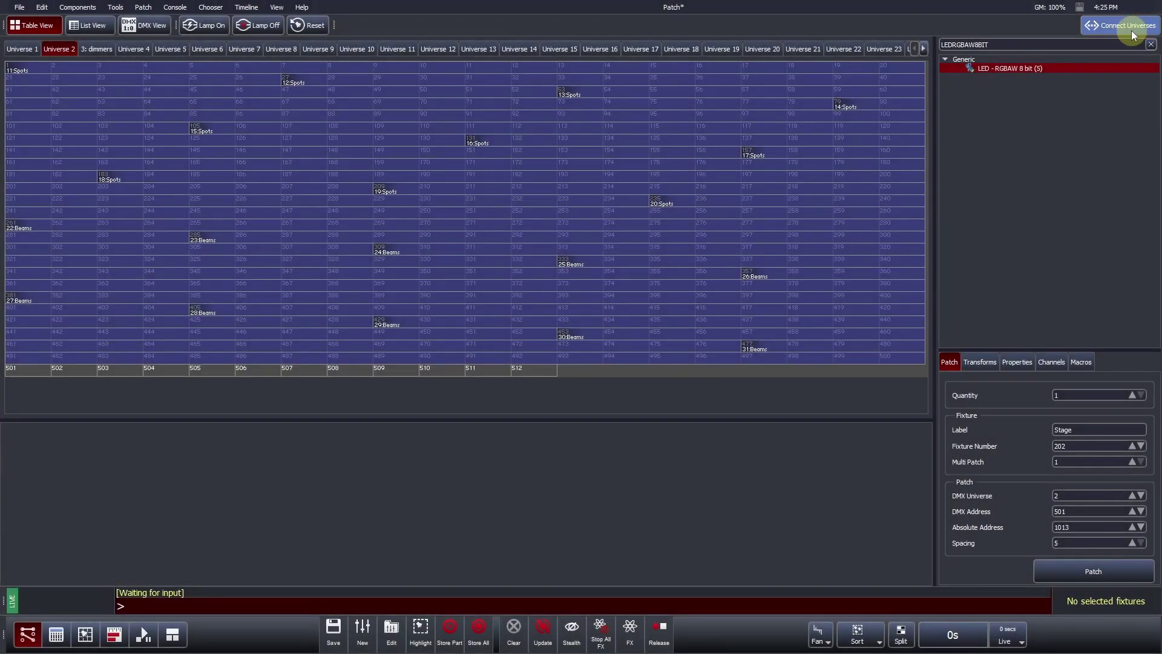
# In the universe connection list, try other values for the second MV port before restoring Vista Universe 2
pyautogui.click(1131, 31)
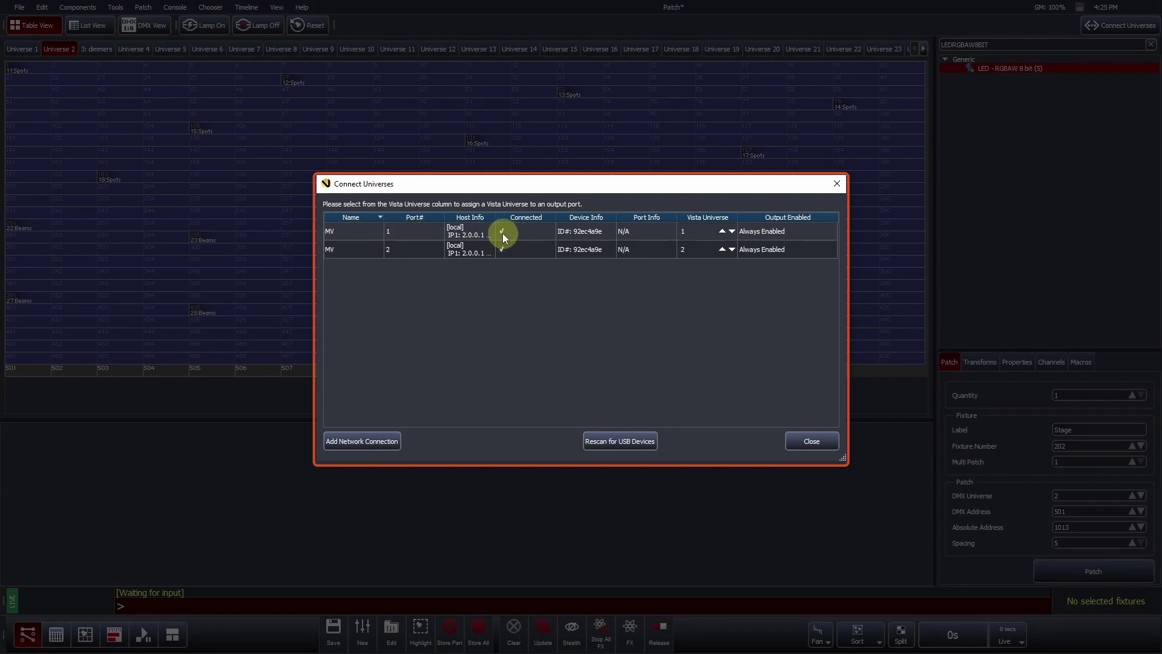
pyautogui.click(687, 252)
pyautogui.write('4')
pyautogui.click(722, 250)
pyautogui.click(732, 248)
pyautogui.click(722, 249)
# Add four Art-Net Broadcast port connections on Art-Net universes 0, 1, 2 and 3
pyautogui.click(357, 442)
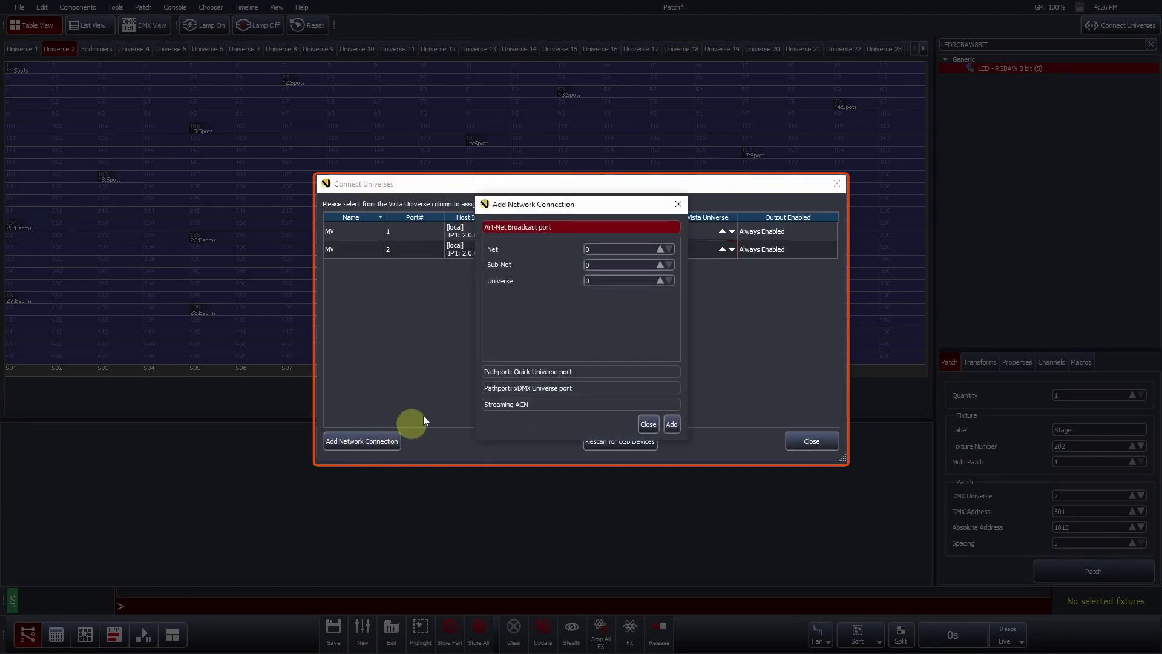
pyautogui.click(509, 406)
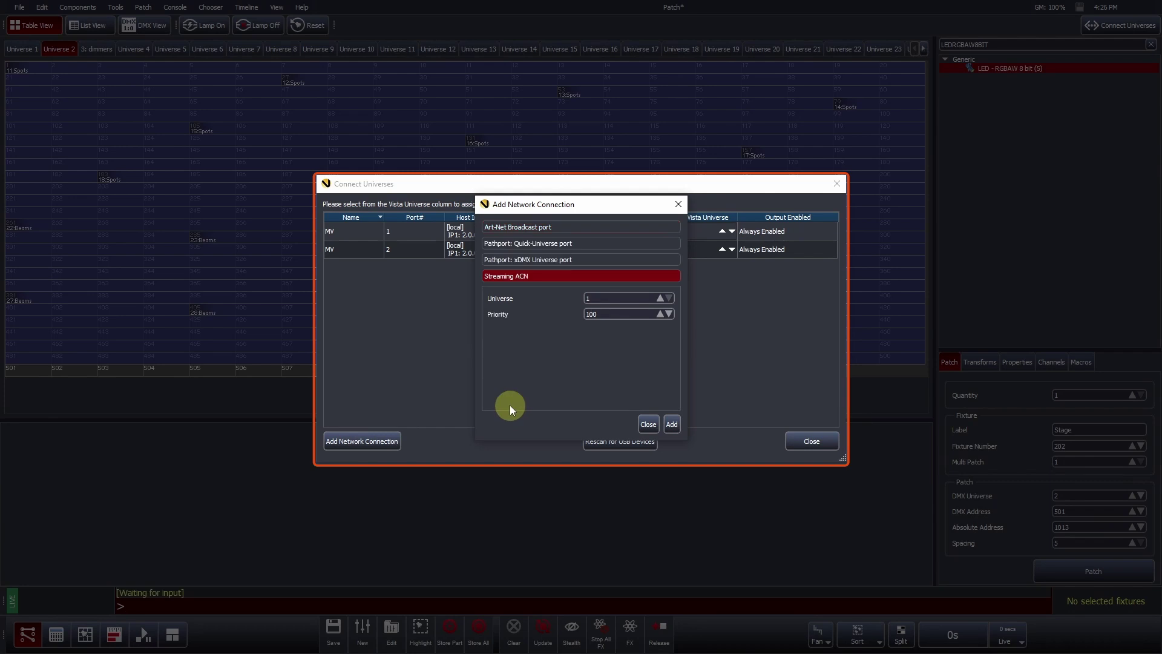
pyautogui.click(525, 262)
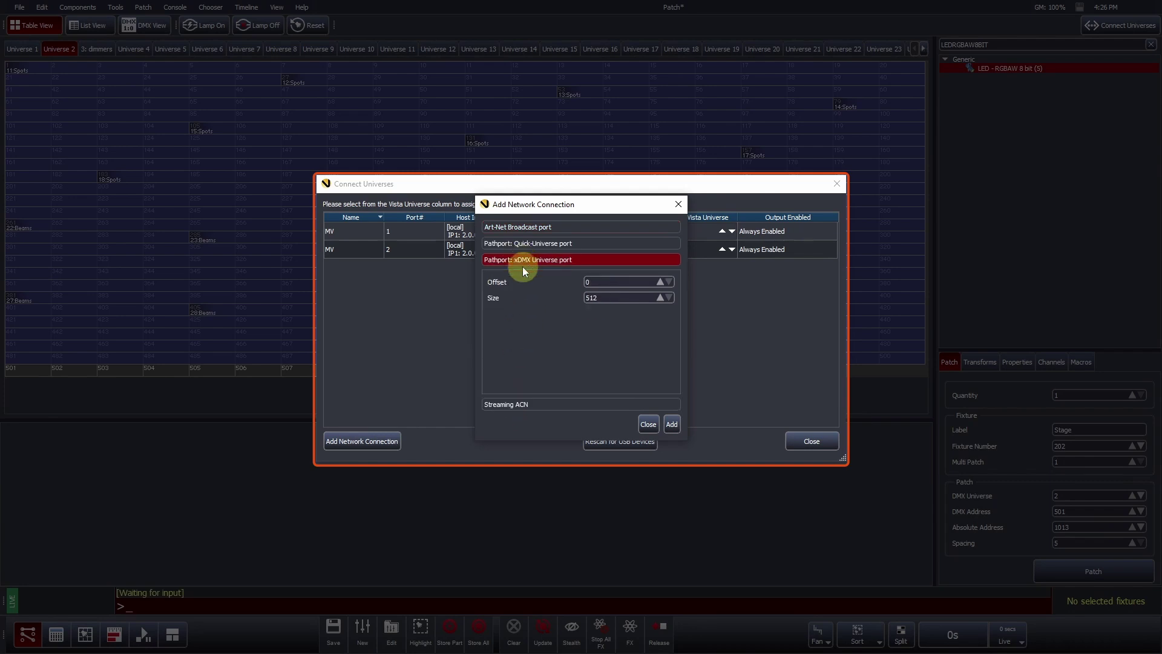
pyautogui.click(527, 233)
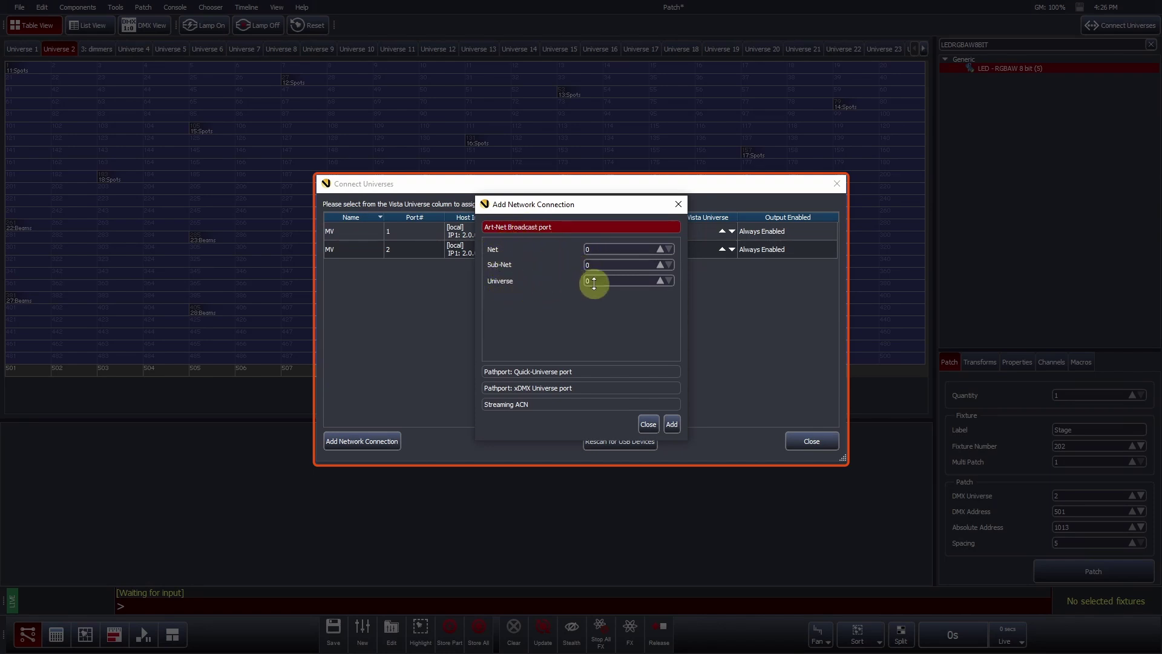
pyautogui.click(675, 424)
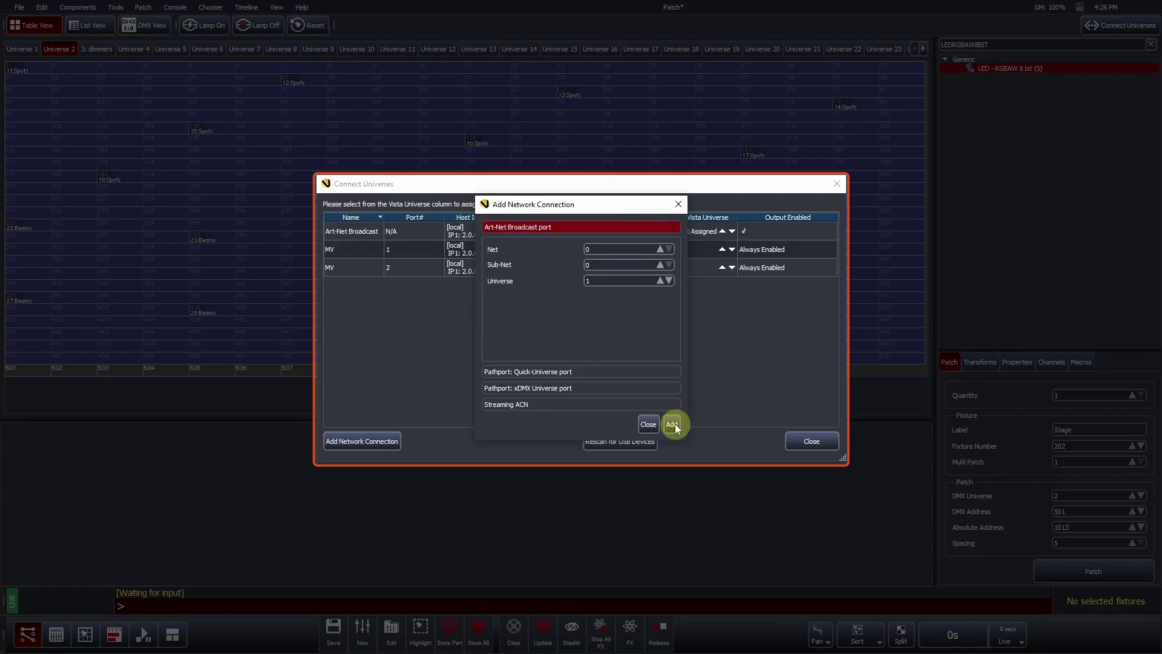
pyautogui.click(672, 423)
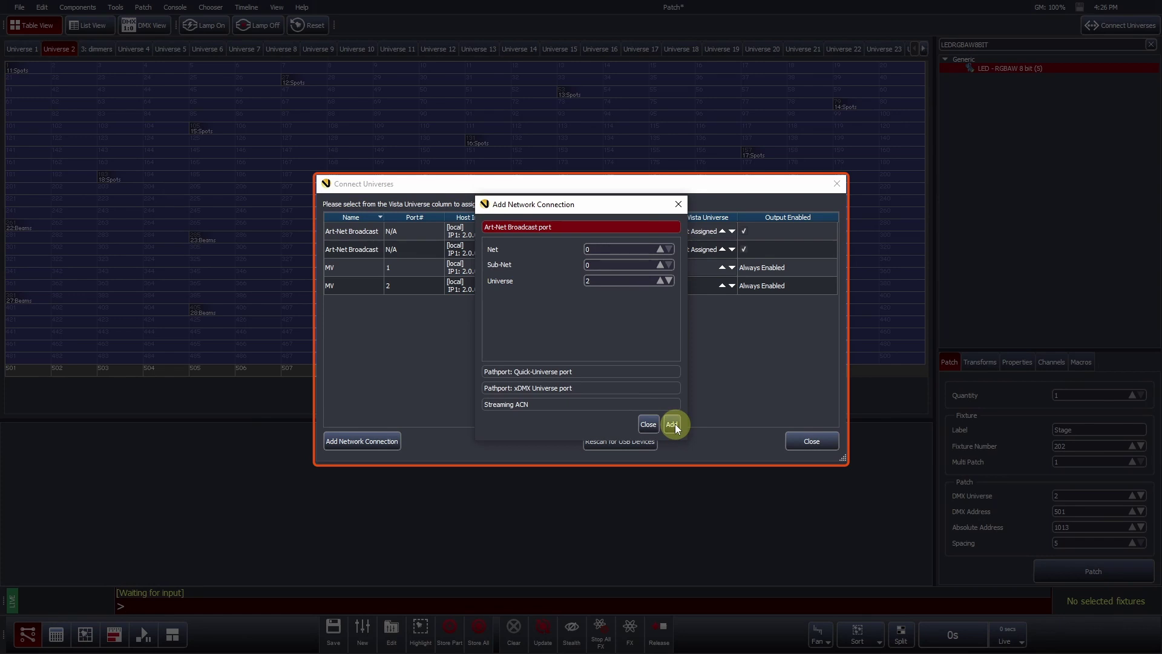
pyautogui.click(674, 424)
pyautogui.click(674, 423)
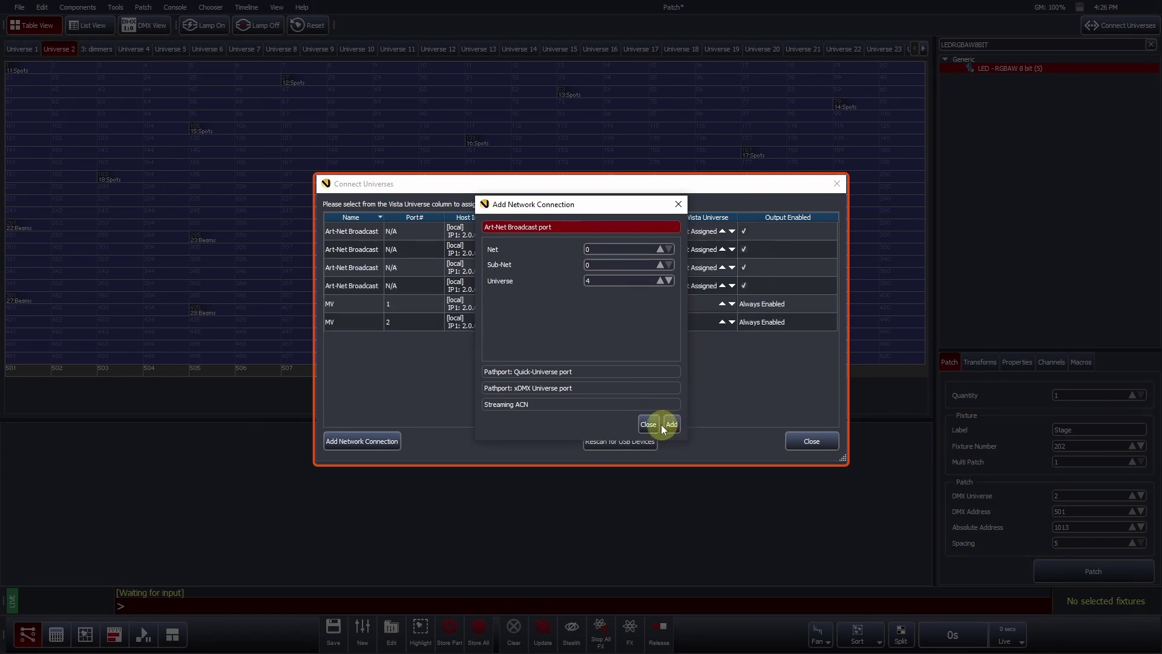
pyautogui.click(648, 424)
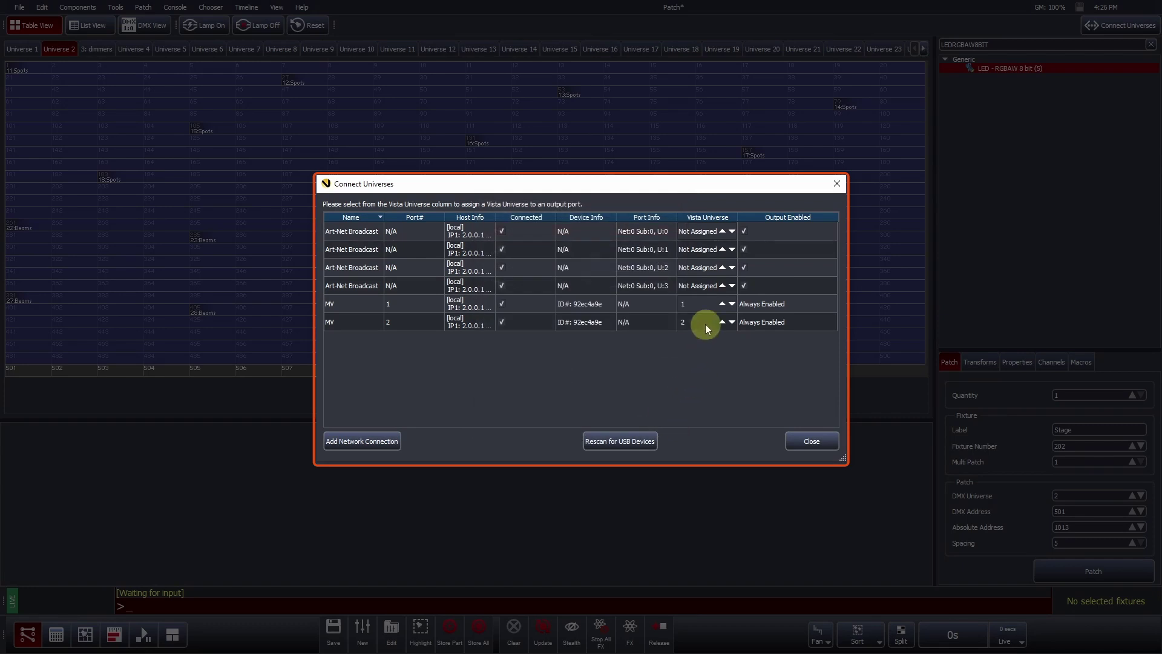
# Assign Vista universes 1, 2, 3 and 4 to the four Art-Net outputs and close the list
pyautogui.doubleClick(707, 234)
pyautogui.write('1')
pyautogui.doubleClick(701, 250)
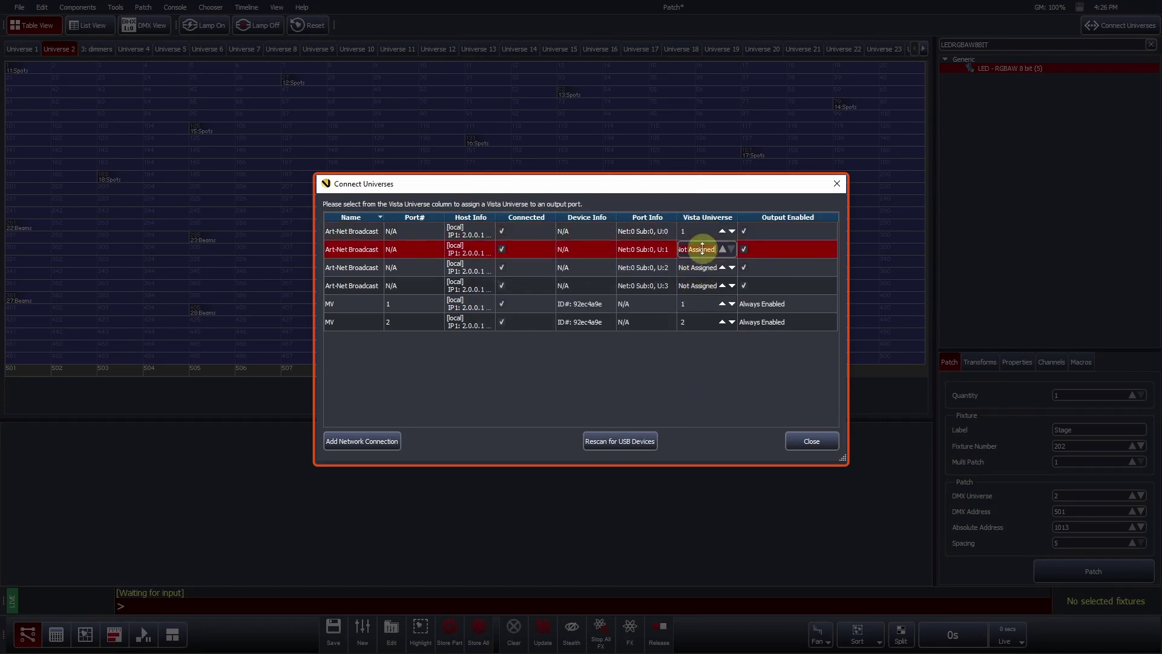
pyautogui.write('2')
pyautogui.doubleClick(699, 270)
pyautogui.write('3')
pyautogui.doubleClick(698, 286)
pyautogui.write('4')
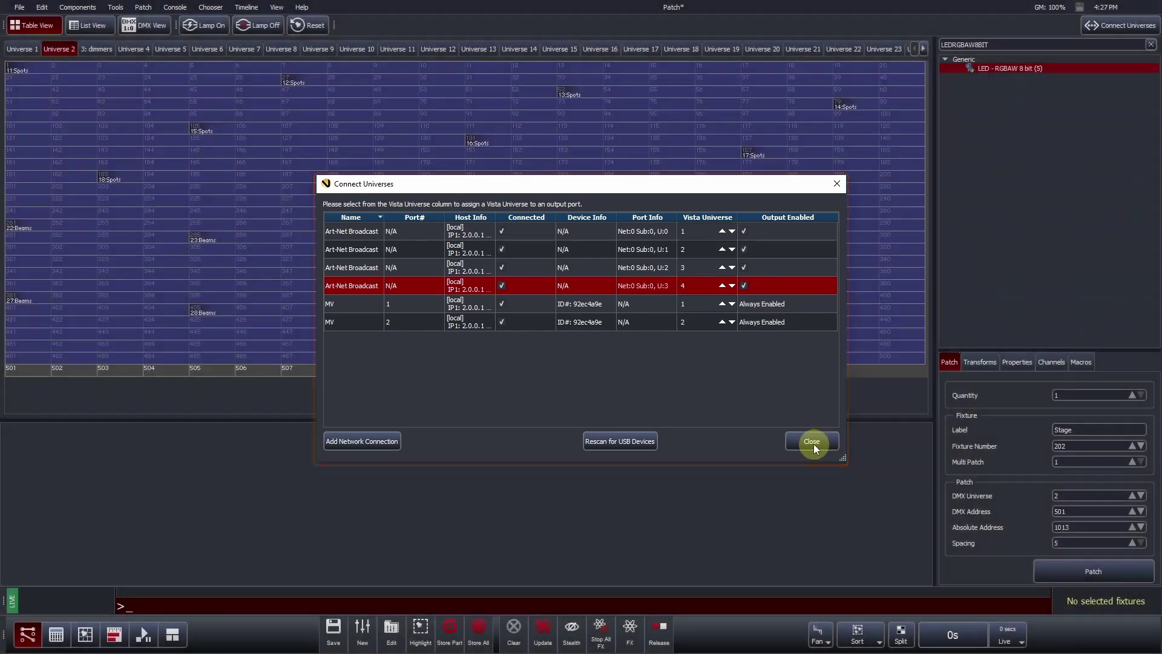
pyautogui.click(812, 443)
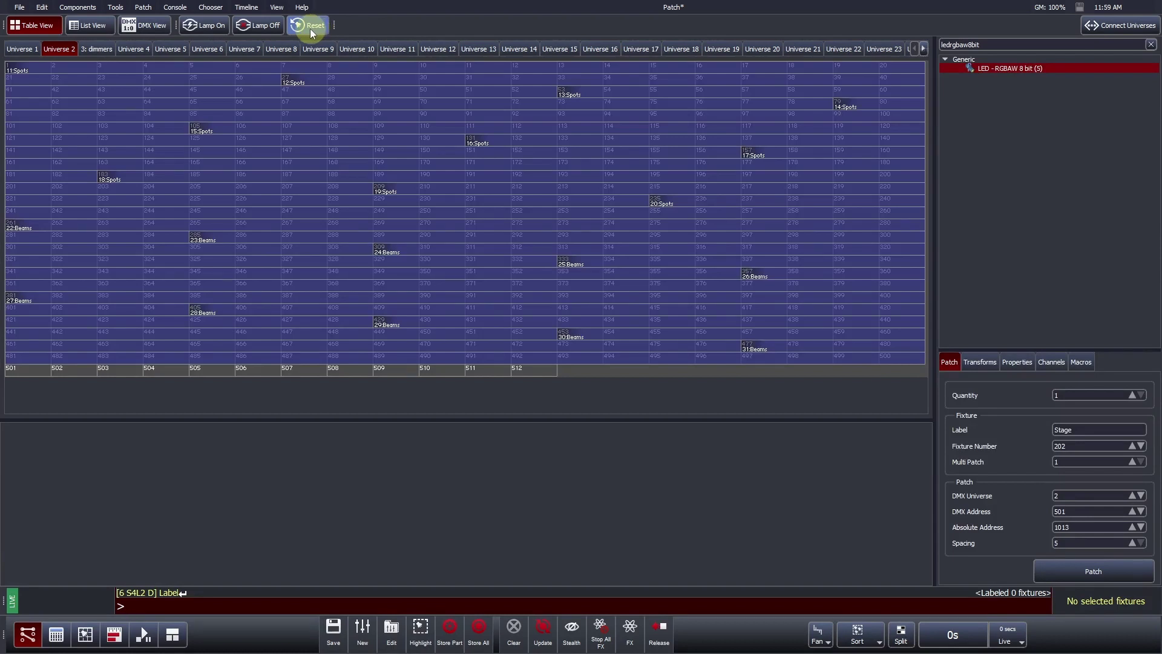
# Select all 20 Spots and Beams in Universe 2 and apply the LampOn macro with staggered timing
pyautogui.moveTo(282, 373); pyautogui.dragTo(278, 71)
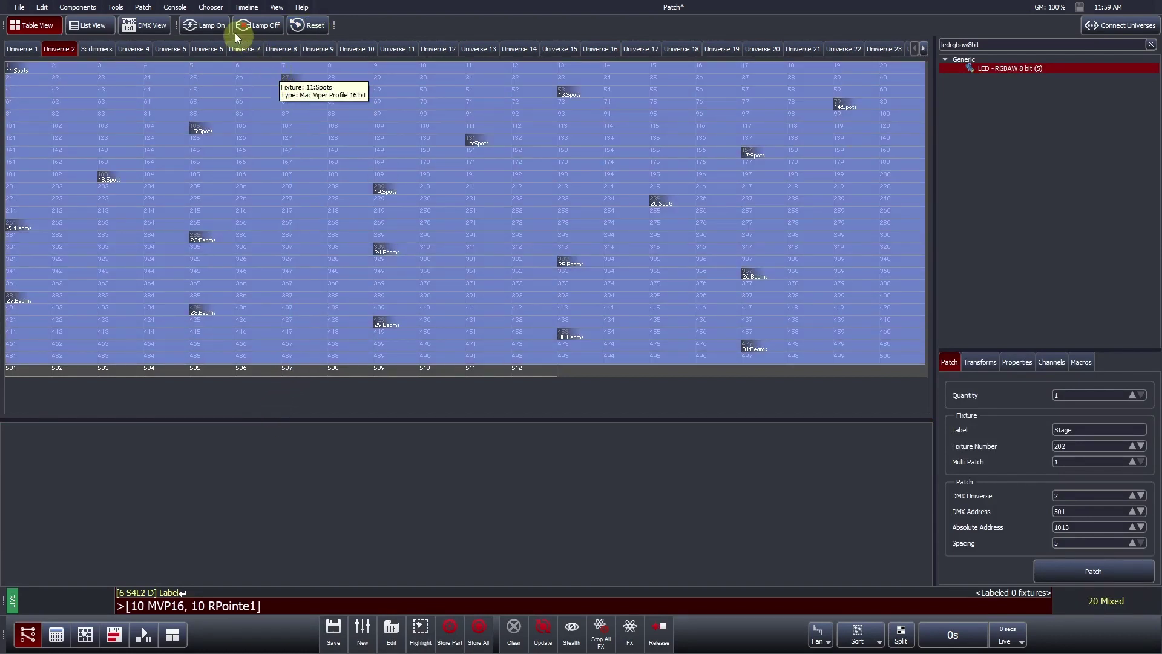
pyautogui.click(213, 26)
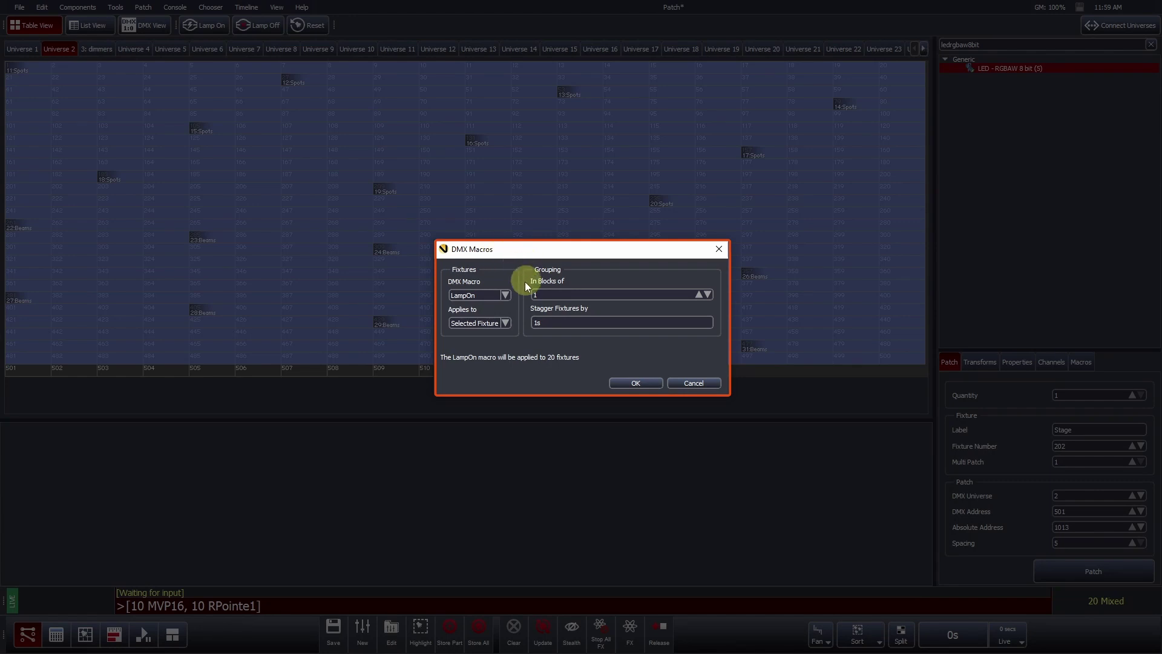
pyautogui.click(545, 322)
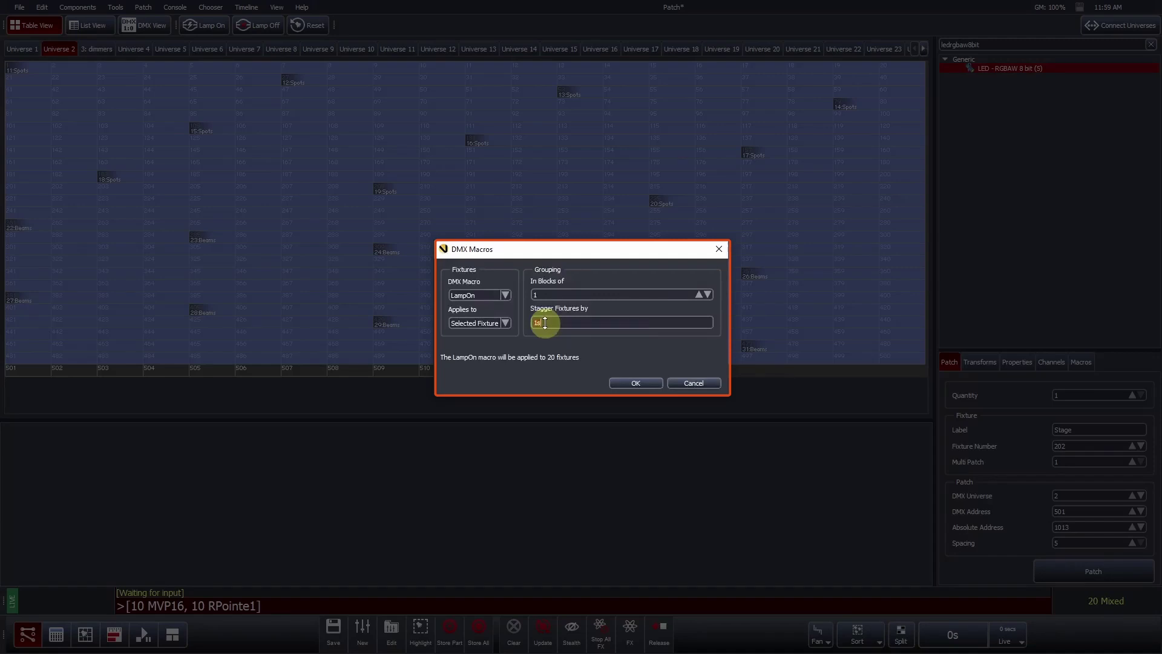
pyautogui.click(627, 382)
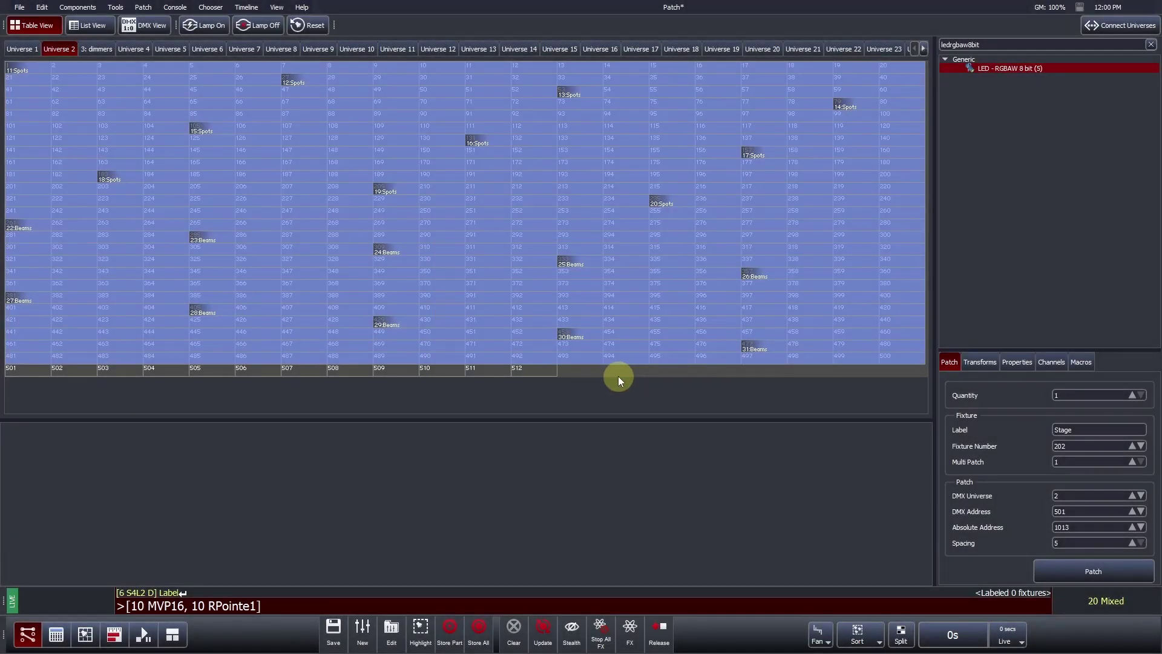
# Select fixture 12:Spots, review its Lamp On, Lamp Off and Reset macros, then deselect it
pyautogui.click(547, 373)
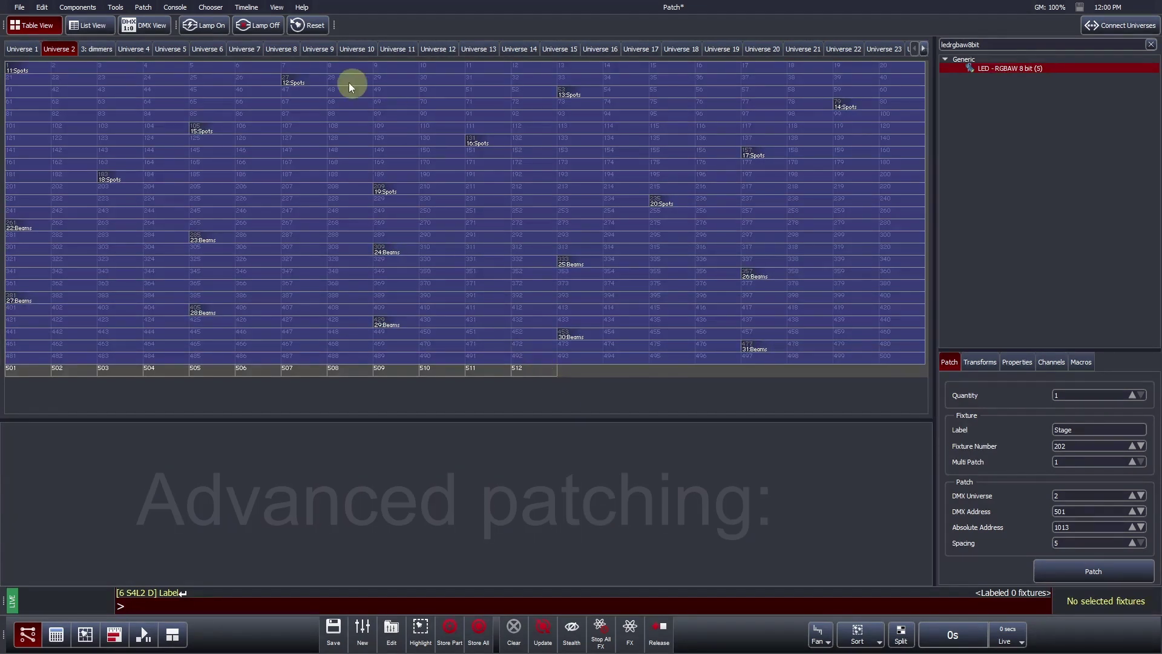
pyautogui.moveTo(313, 83)
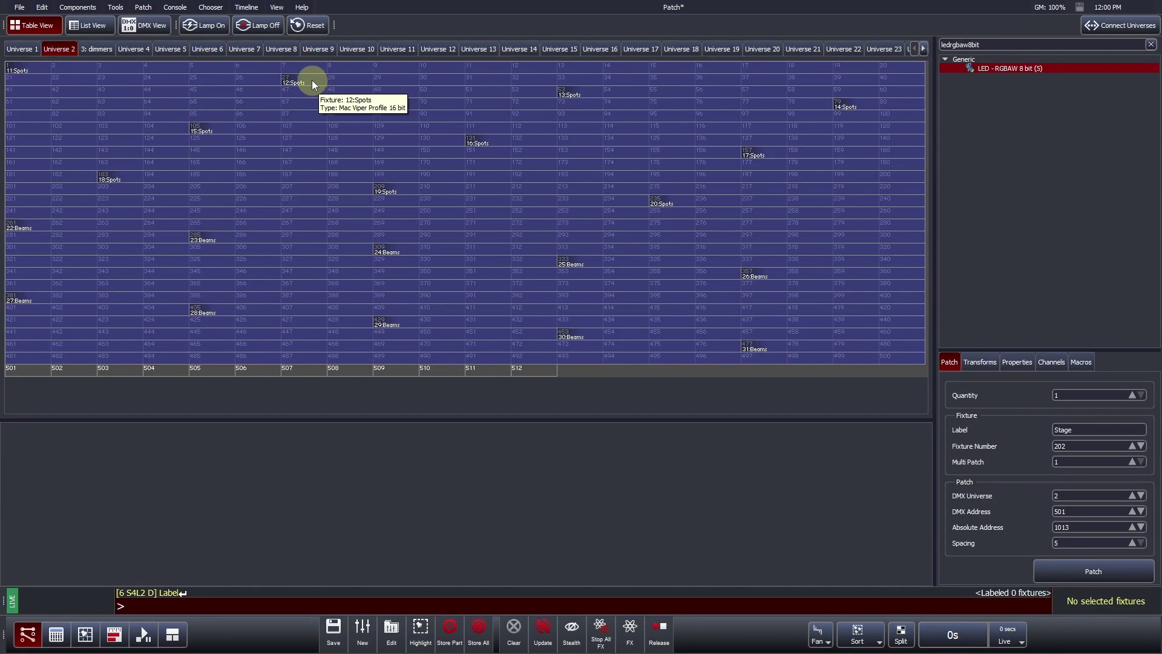
pyautogui.click(311, 80)
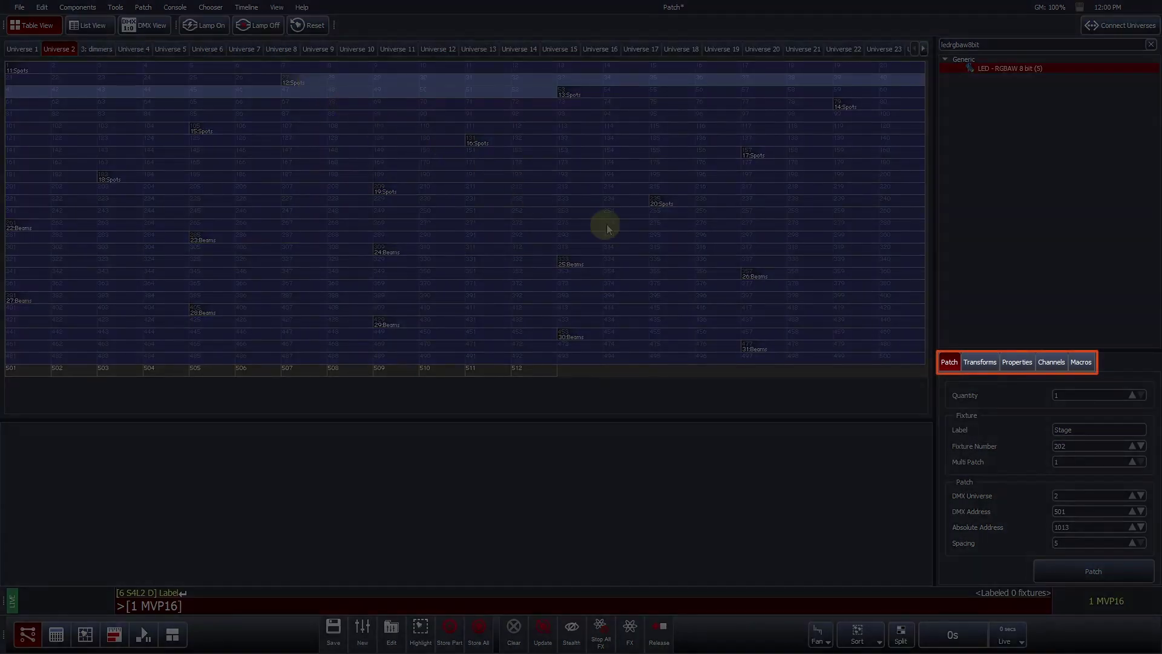
pyautogui.click(1083, 362)
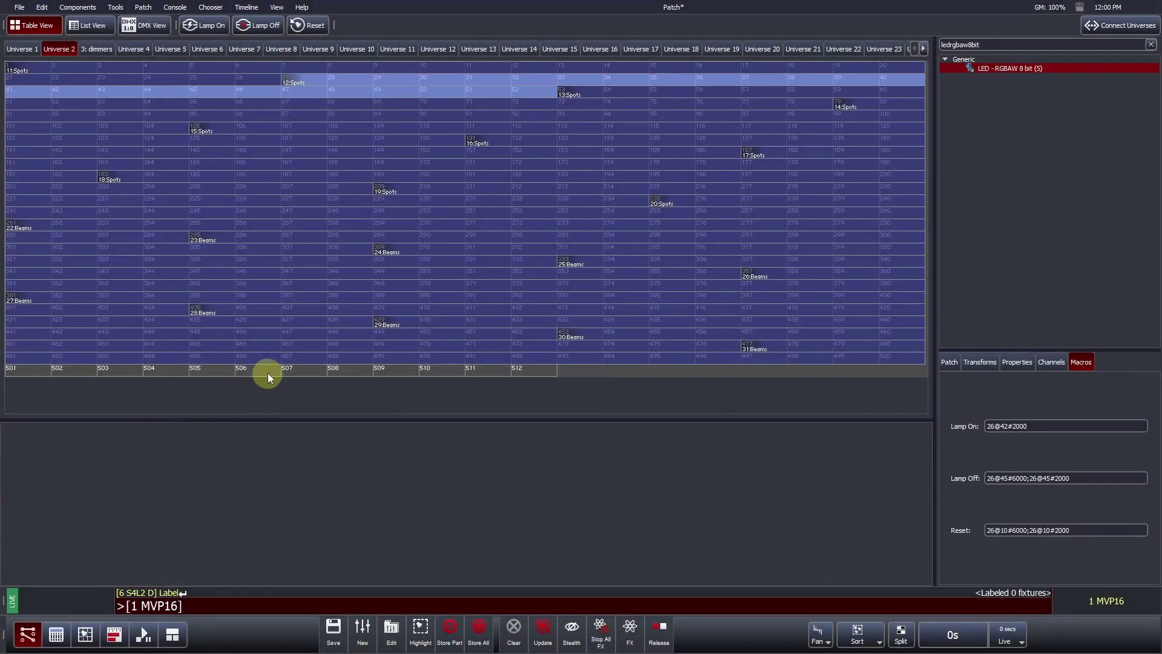
pyautogui.click(280, 368)
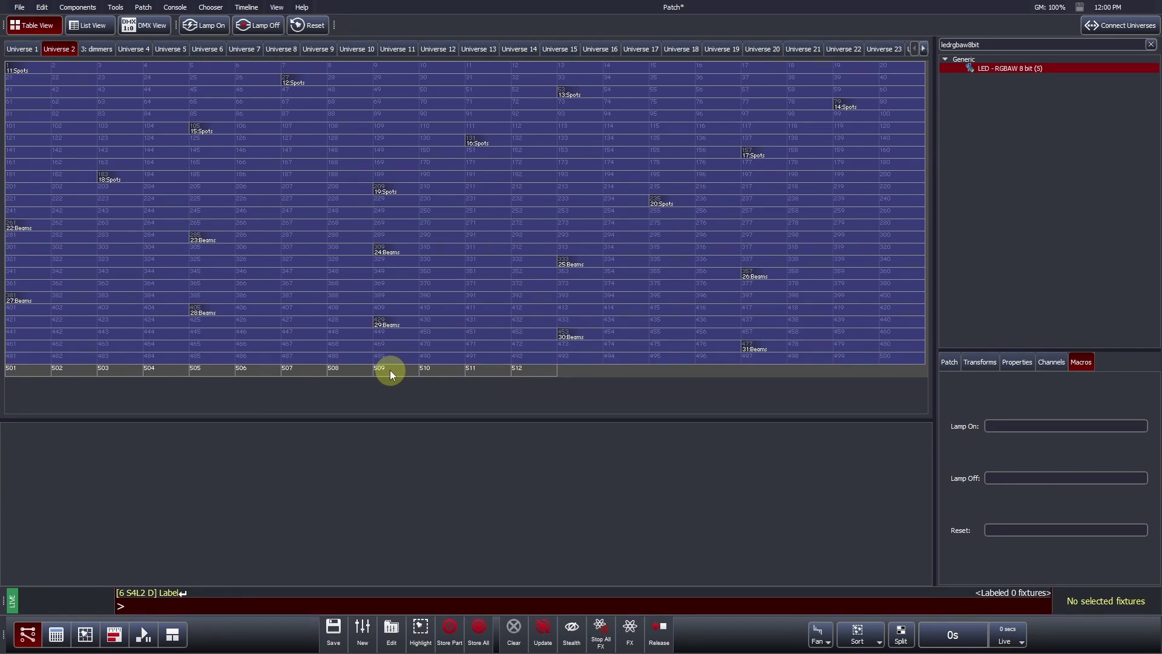
# Select Beams 22–31, move 22:Beams to address 501, then clear the selection
pyautogui.moveTo(389, 369); pyautogui.dragTo(353, 452)
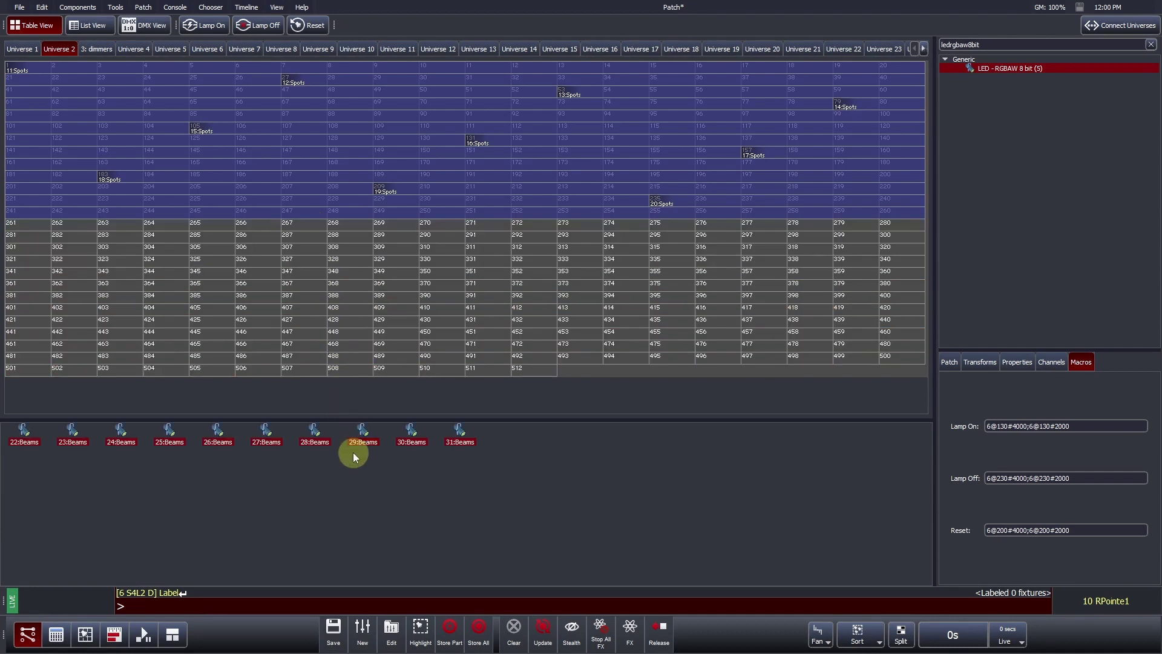
pyautogui.moveTo(25, 431); pyautogui.dragTo(44, 226)
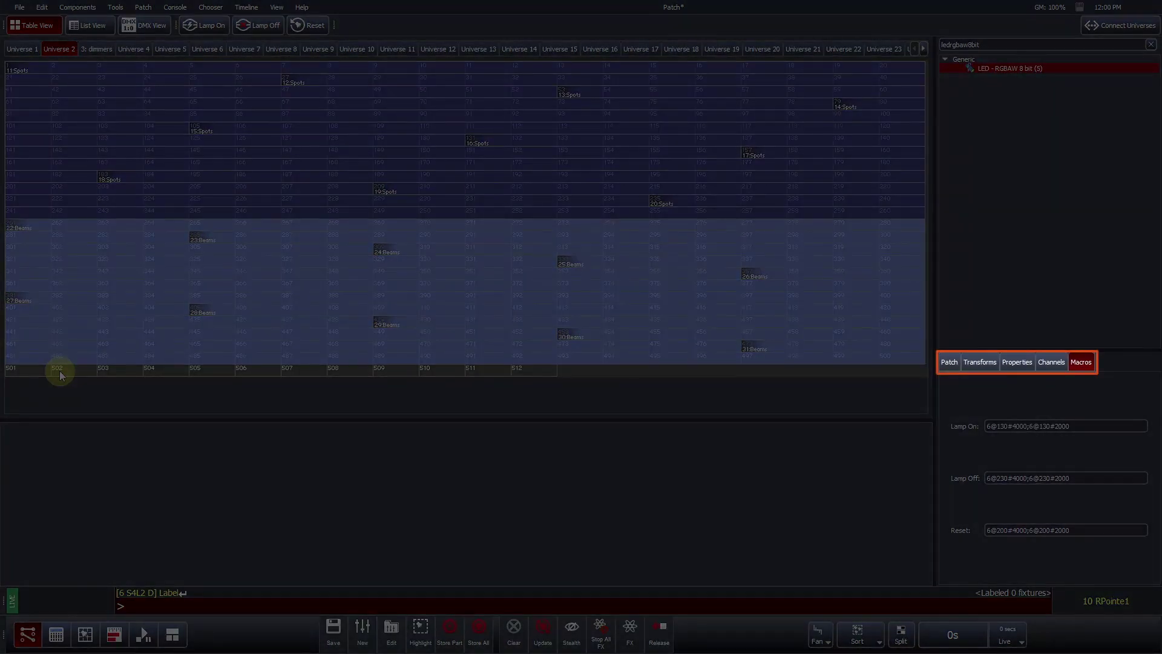
pyautogui.click(177, 370)
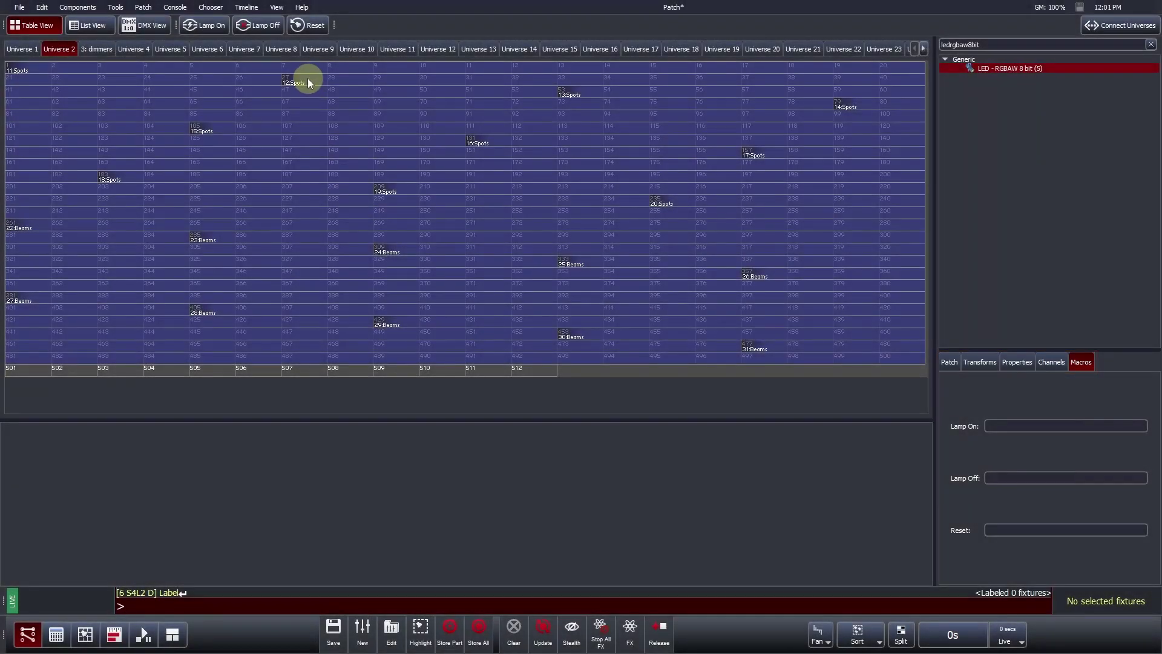
# Give fixture 12:Spots Preheat 6, Limit 90, a Linear dimmer curve and inverted pan
pyautogui.click(308, 78)
pyautogui.click(983, 362)
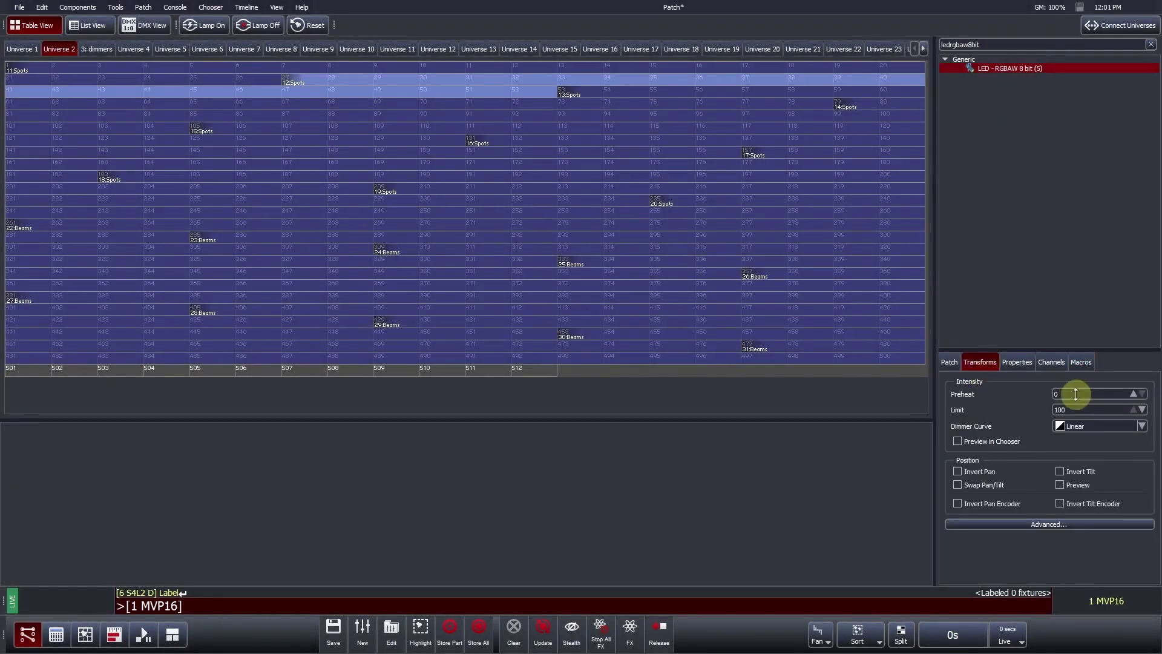
pyautogui.click(1136, 394)
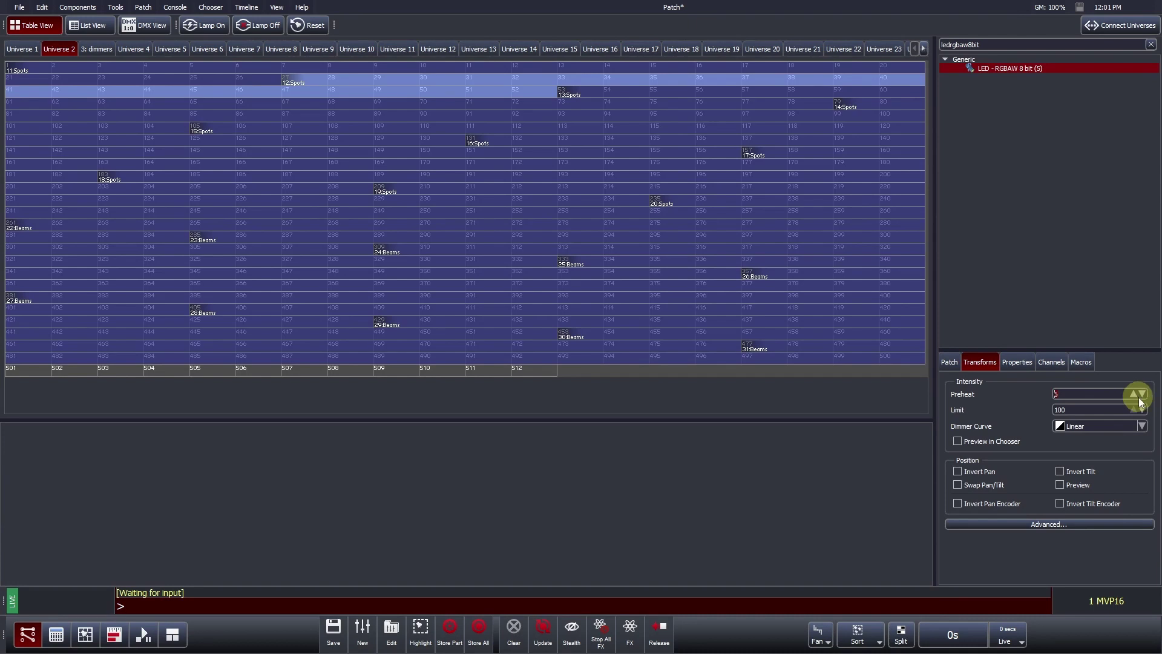
pyautogui.click(1144, 411)
pyautogui.click(1143, 411)
pyautogui.click(1144, 411)
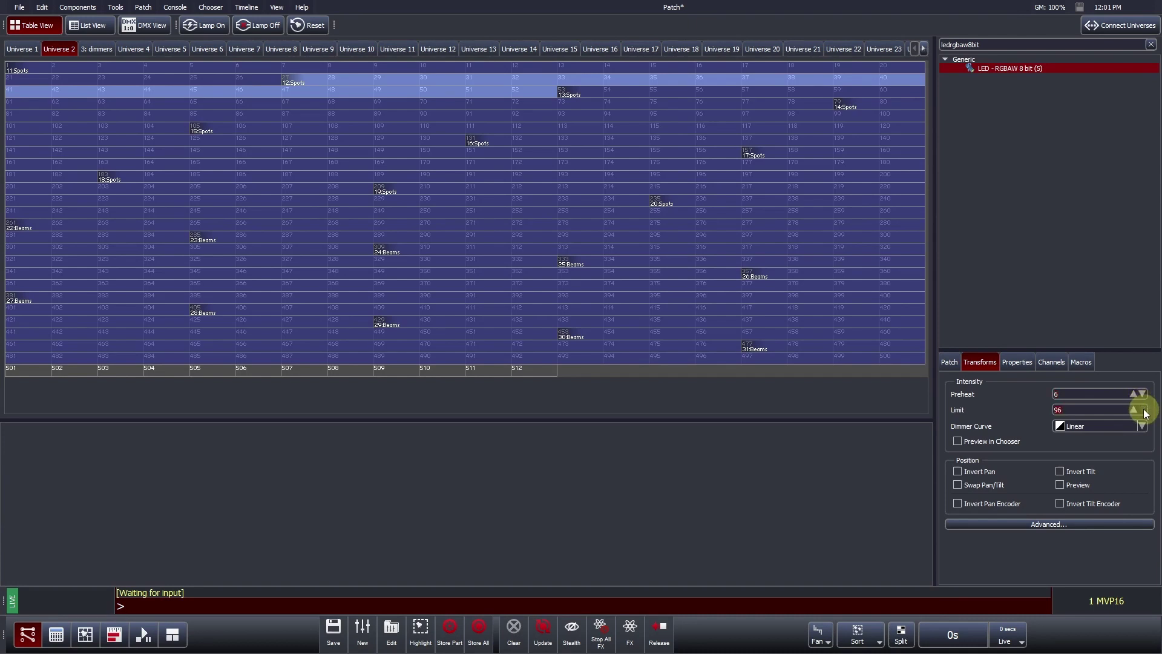
pyautogui.click(1143, 411)
pyautogui.click(1143, 411)
pyautogui.click(1143, 411)
pyautogui.click(1143, 411)
pyautogui.click(1142, 426)
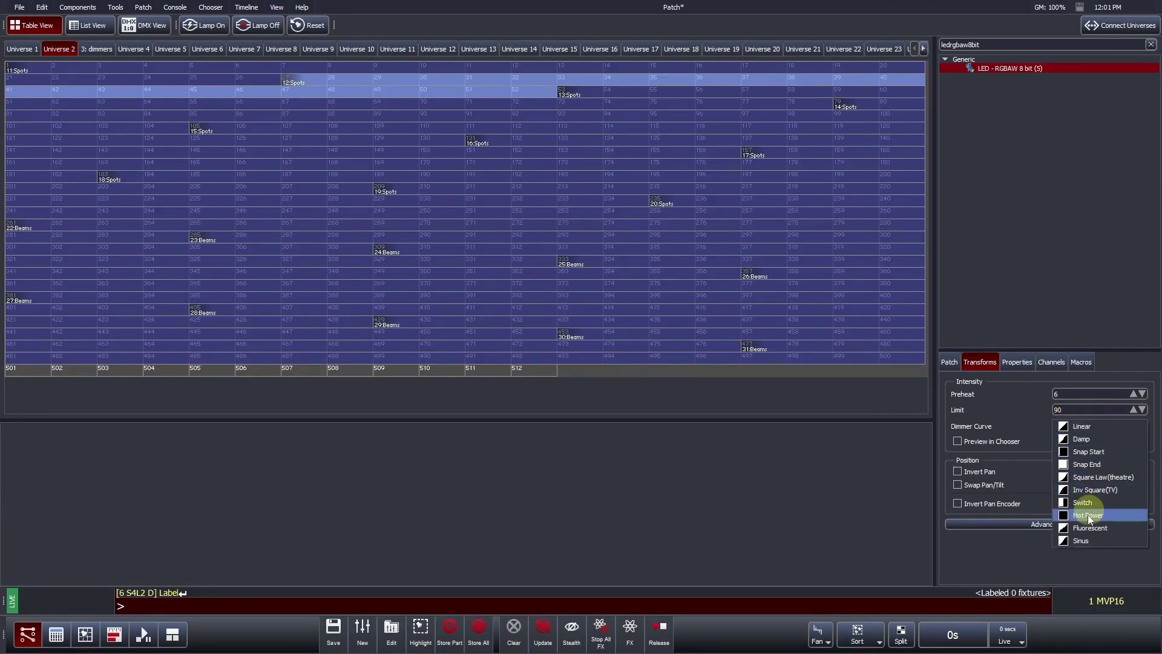
pyautogui.click(1088, 428)
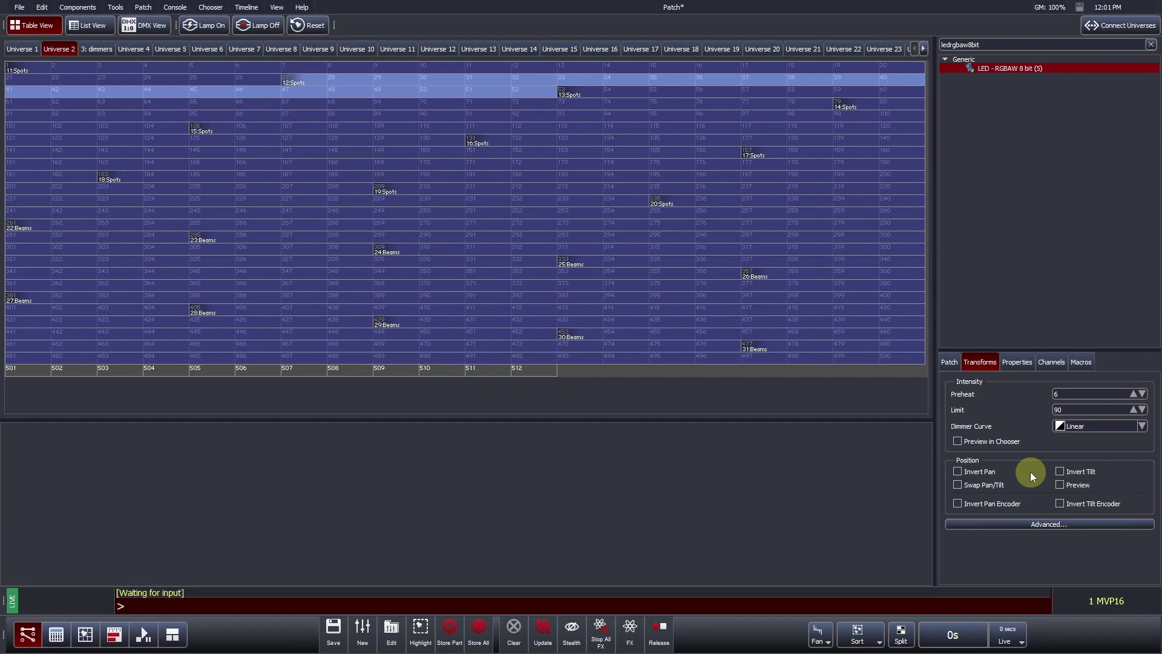
pyautogui.click(958, 471)
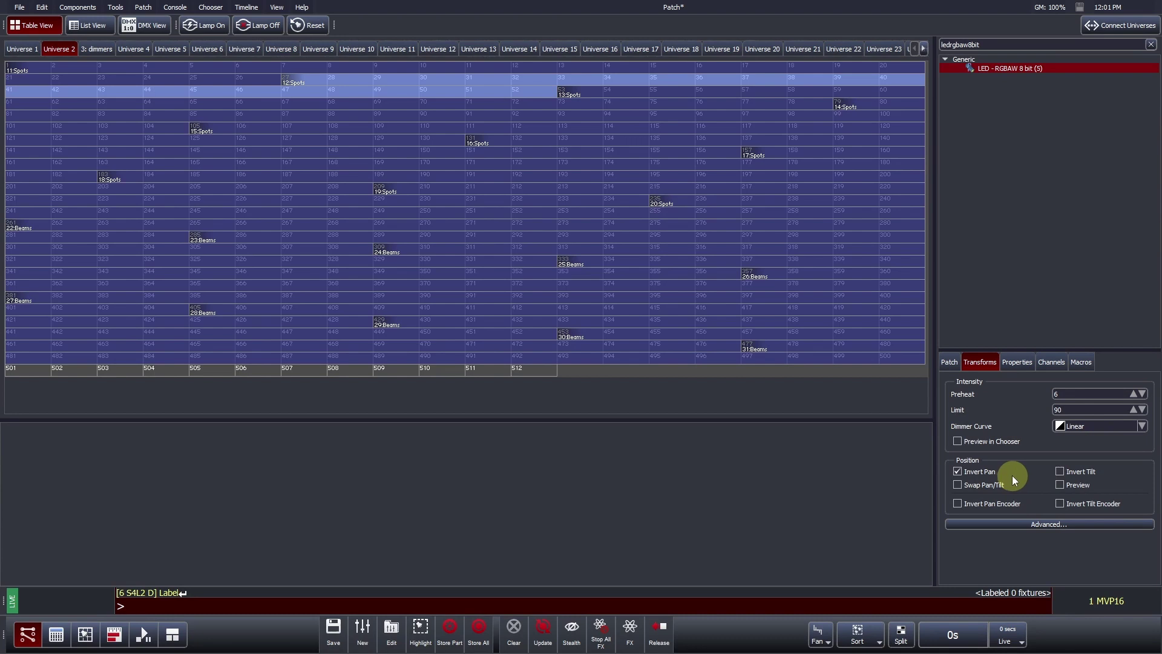
# Add a Zoom transform to the fixture's advanced transforms and set it to invert
pyautogui.click(1015, 523)
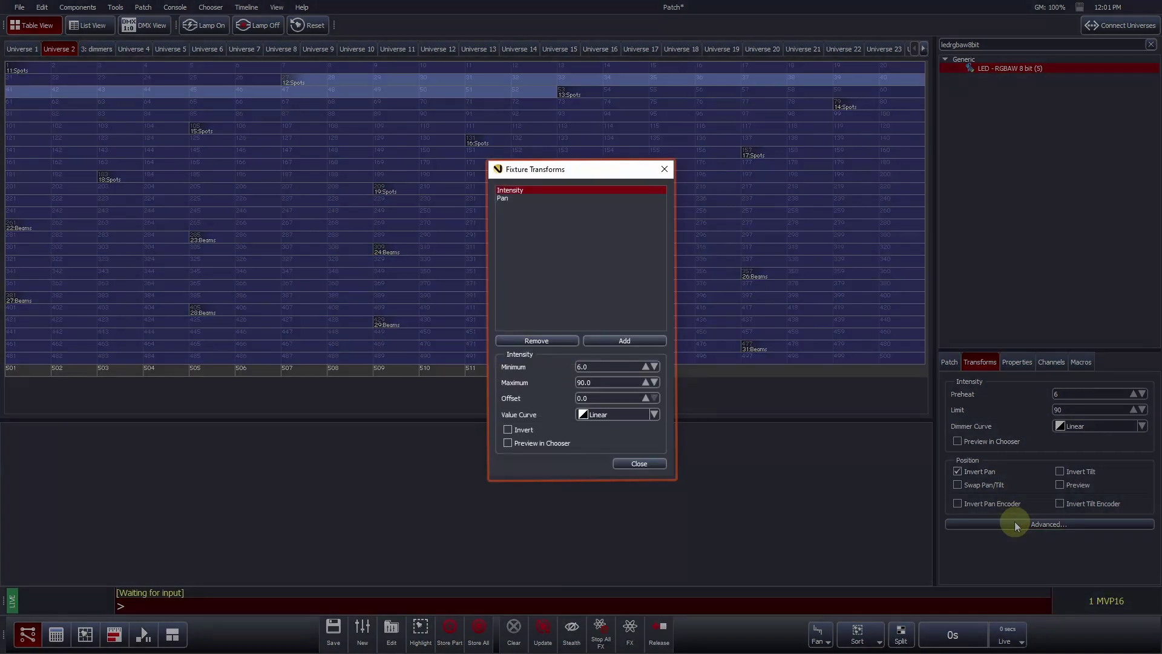
pyautogui.click(638, 342)
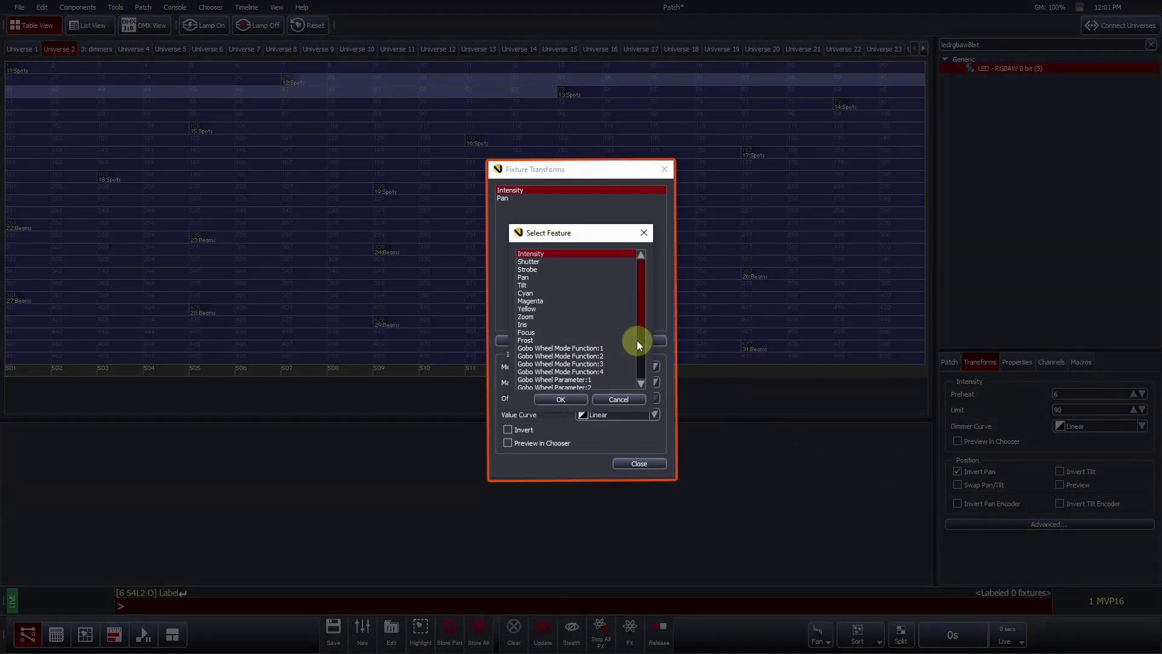
pyautogui.click(526, 317)
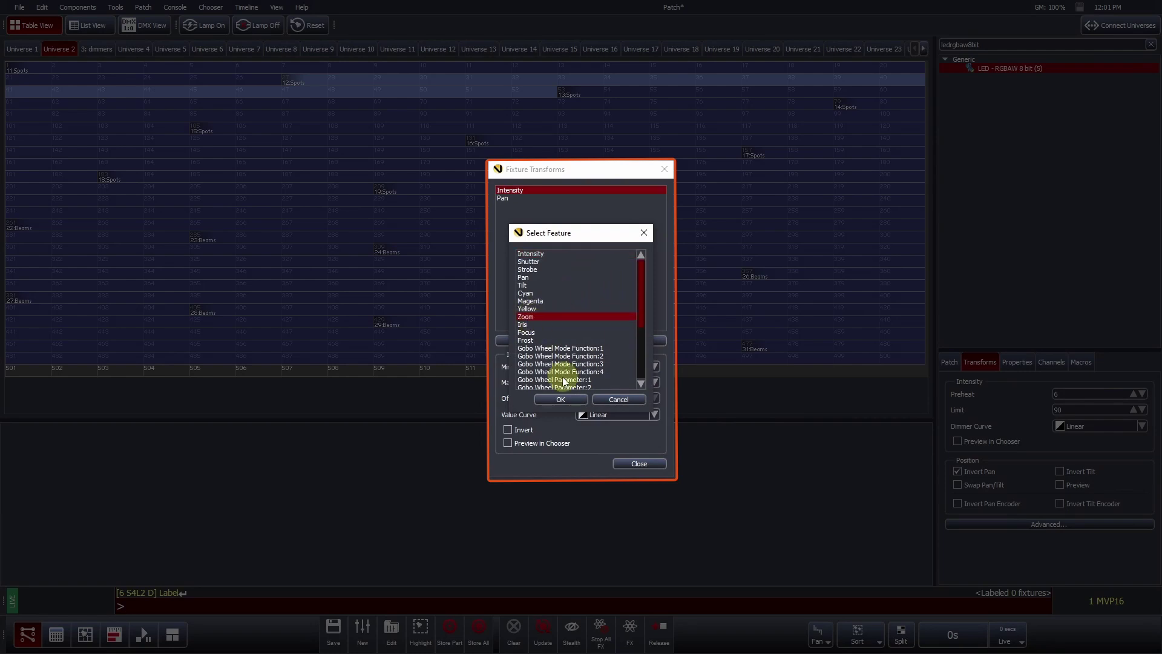
pyautogui.click(561, 399)
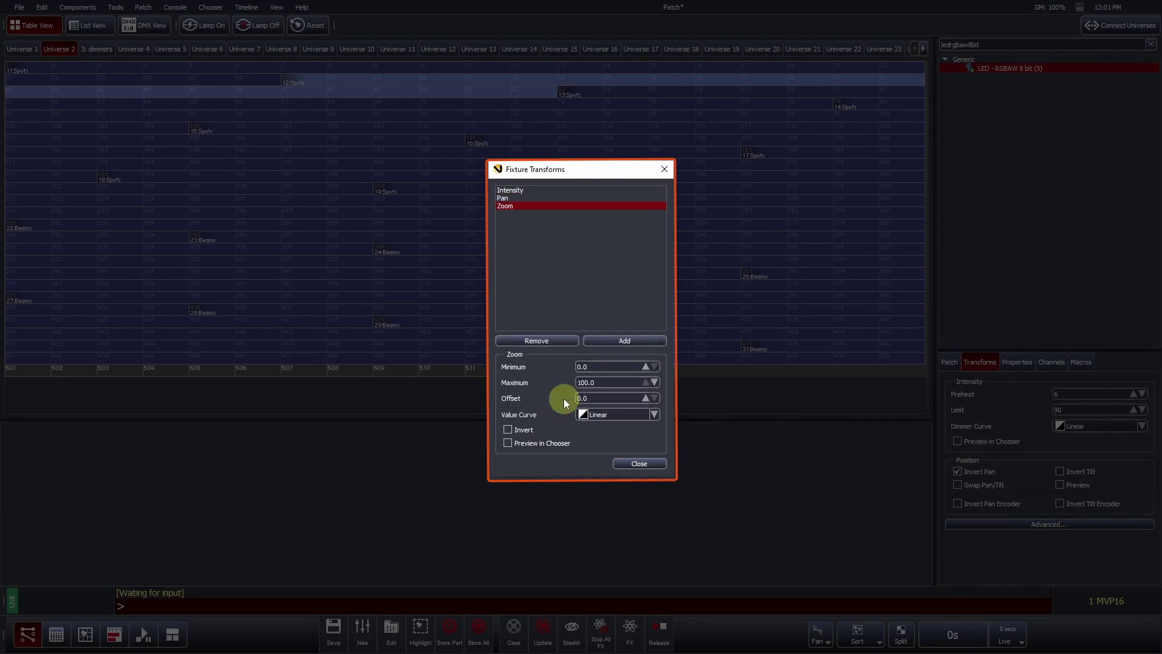
pyautogui.click(509, 430)
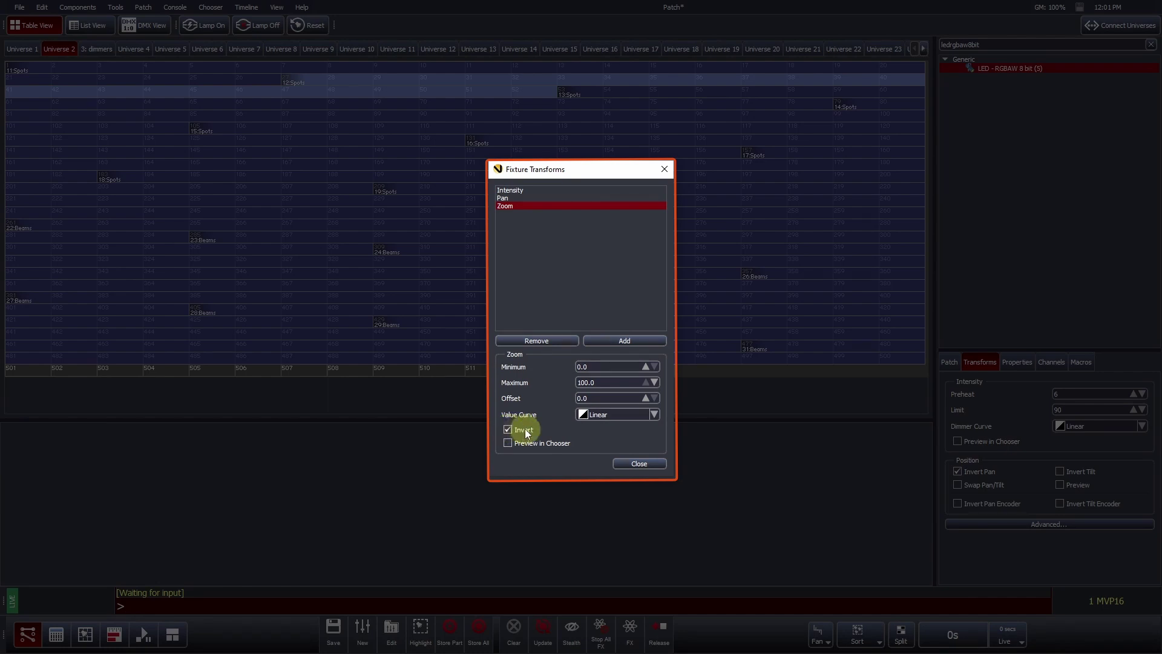
# Raise the Pan transform's offset to 11
pyautogui.click(507, 199)
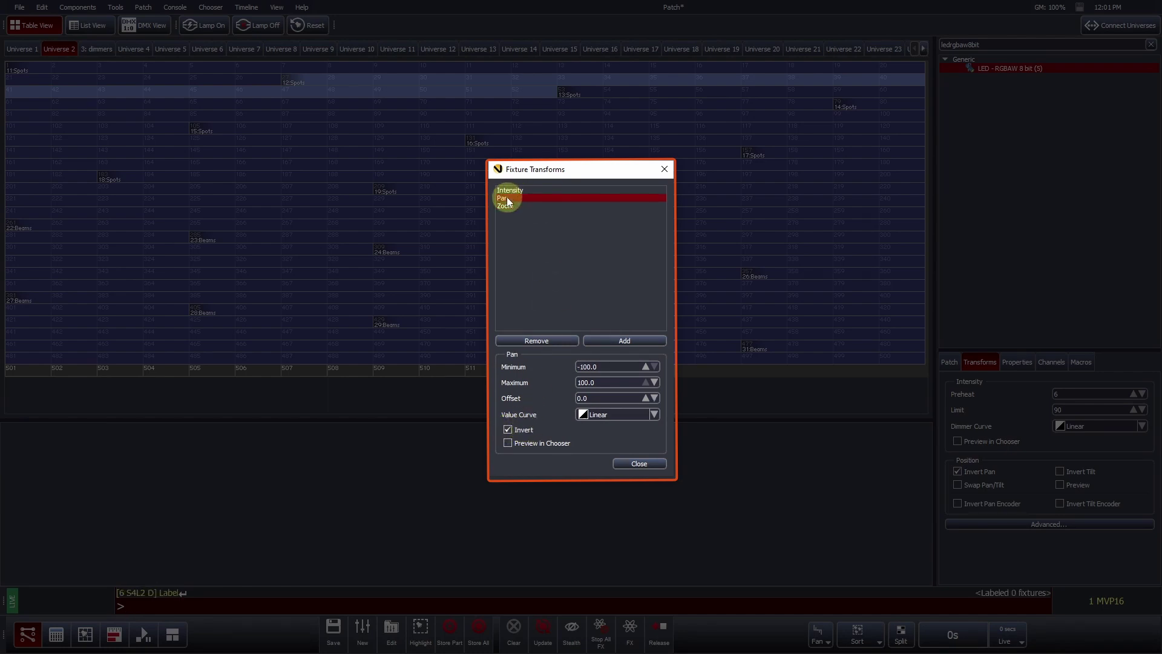
pyautogui.click(646, 398)
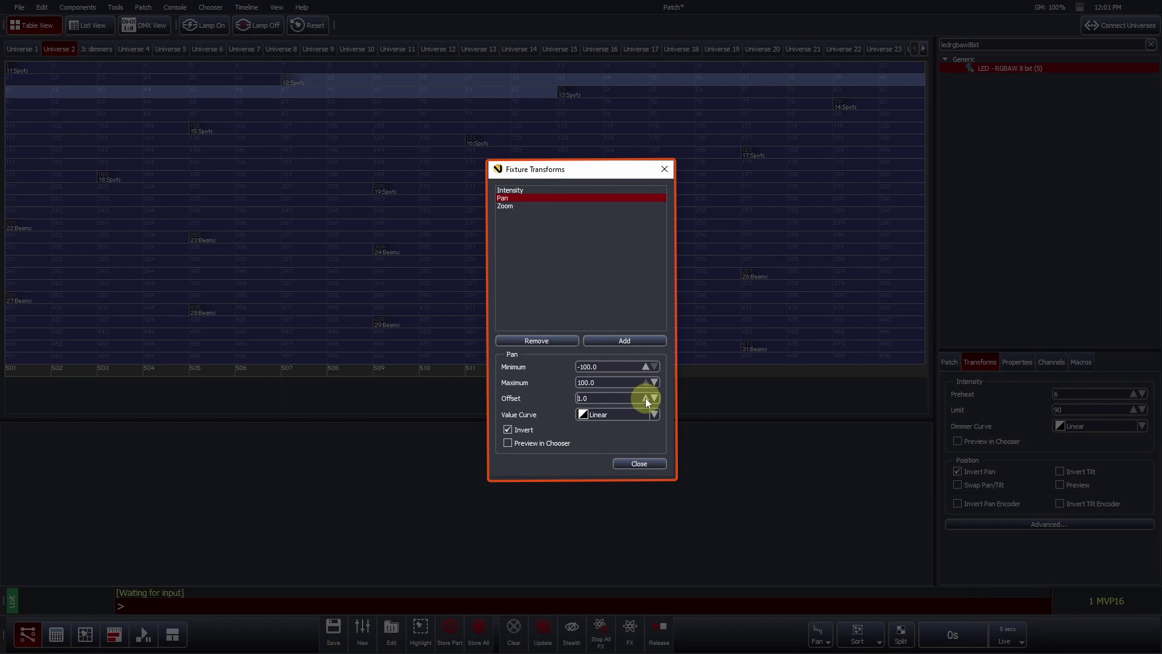
pyautogui.moveTo(645, 398); pyautogui.dragTo(646, 403)
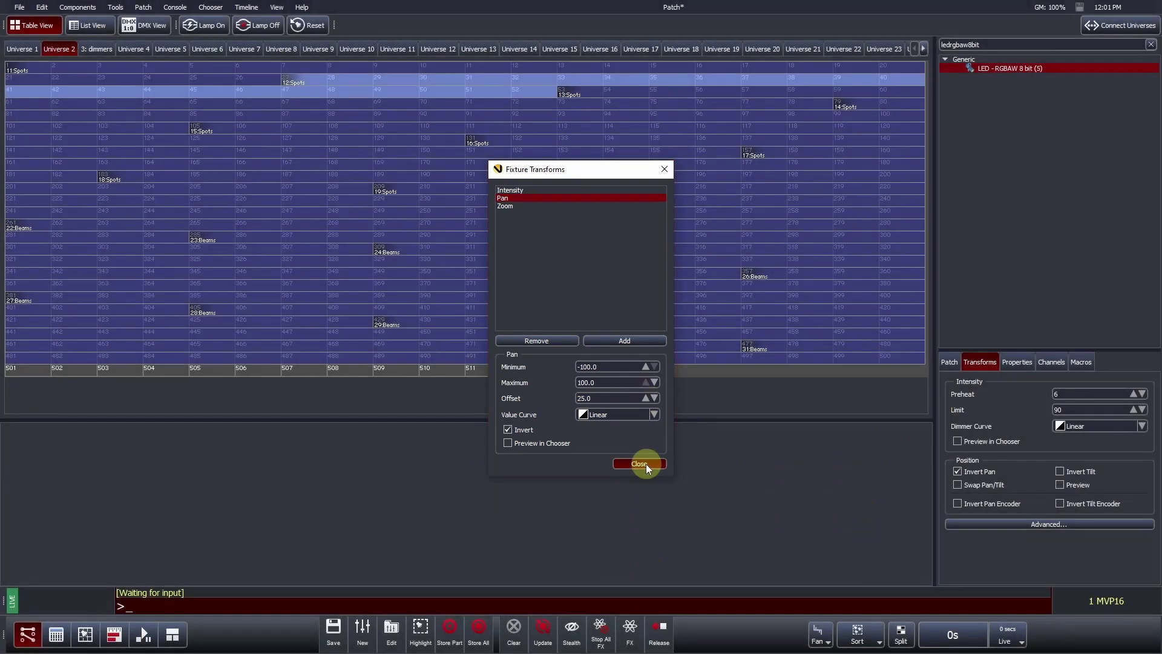
# Close the transforms and, in the fixture's wheel customisation, select the dots in space gobo slot
pyautogui.click(640, 463)
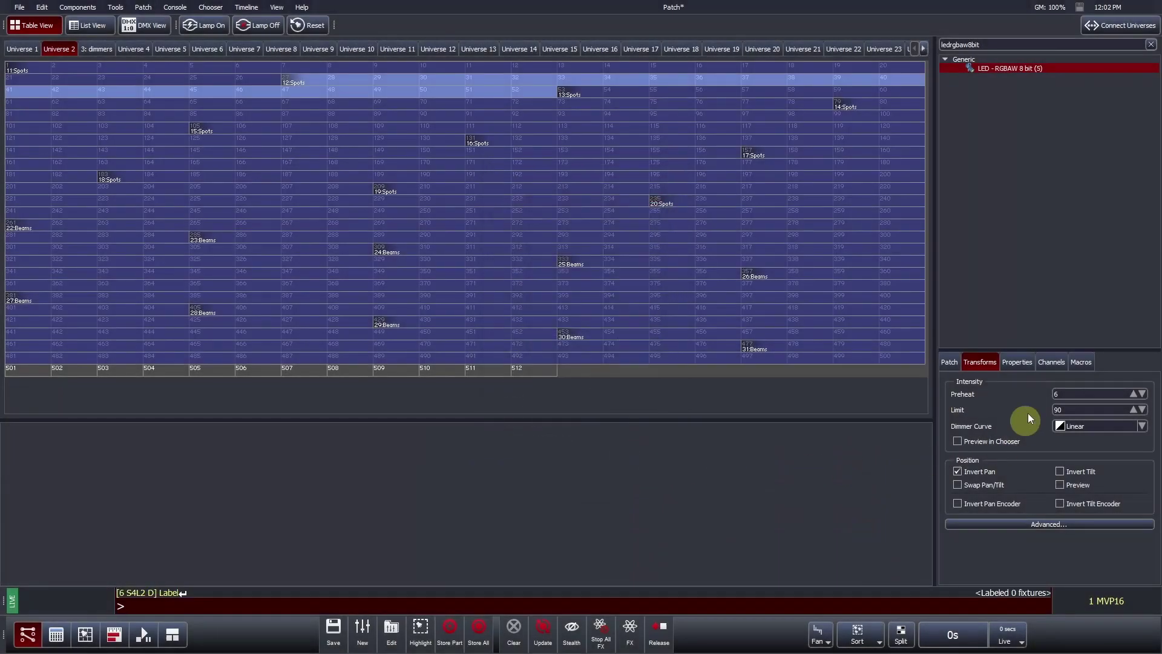
pyautogui.click(1028, 362)
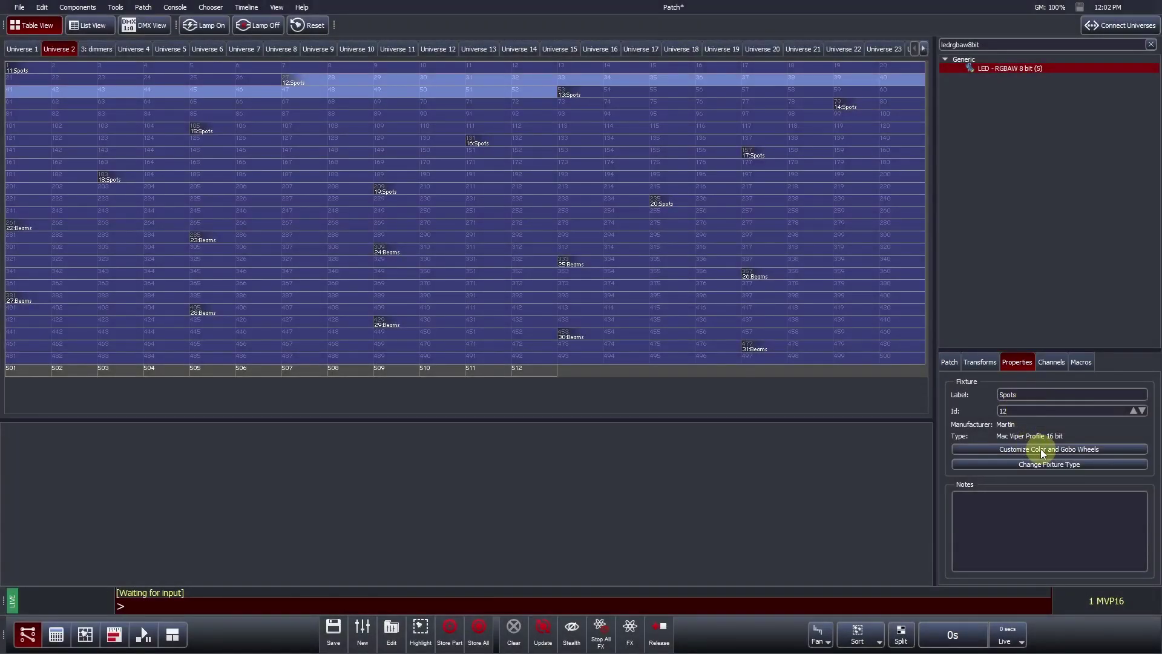
pyautogui.click(1041, 449)
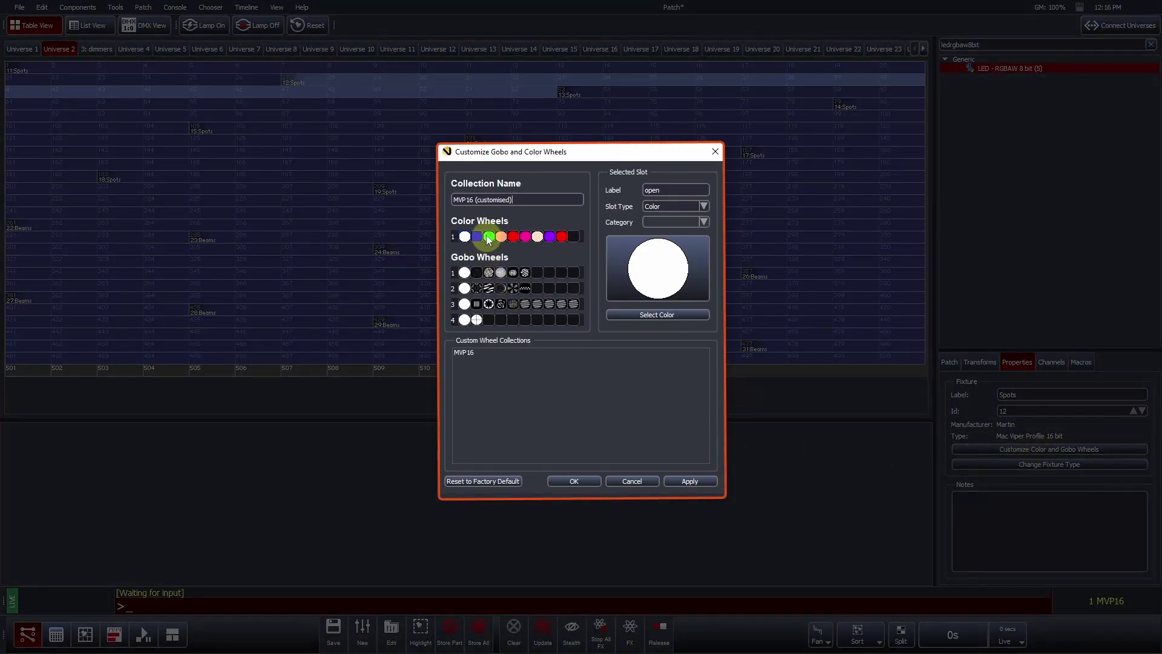
pyautogui.click(478, 236)
pyautogui.click(477, 273)
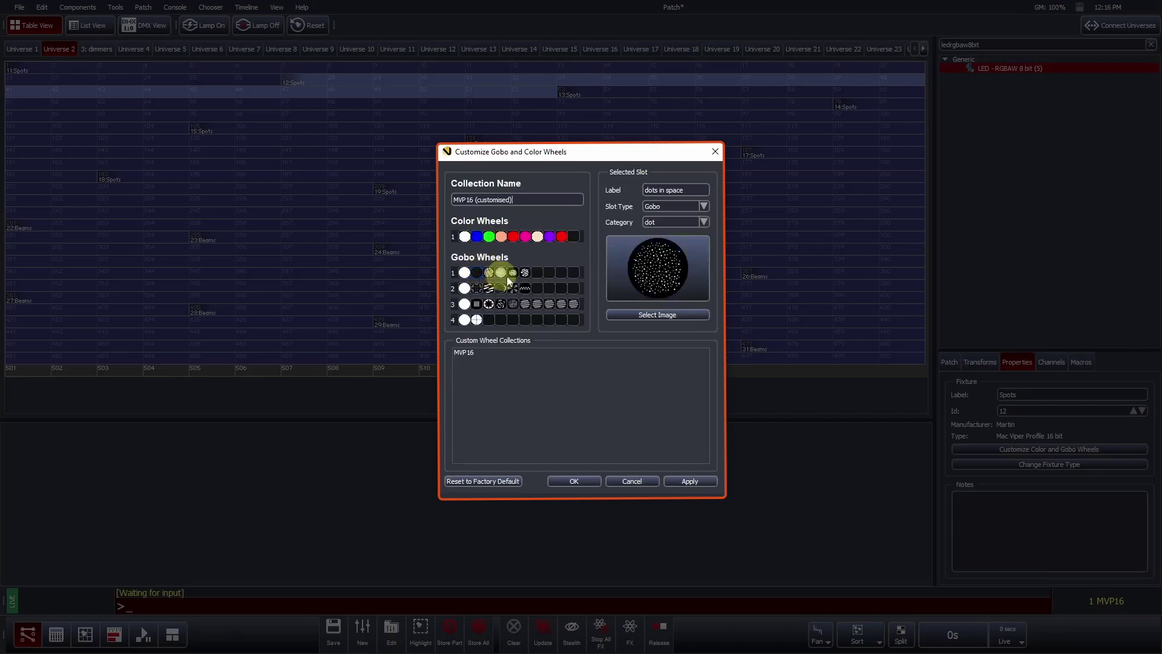
# Load the CQ_LOGO_ALTERNATE_BLACK image into that gobo slot and apply the wheel changes
pyautogui.click(644, 315)
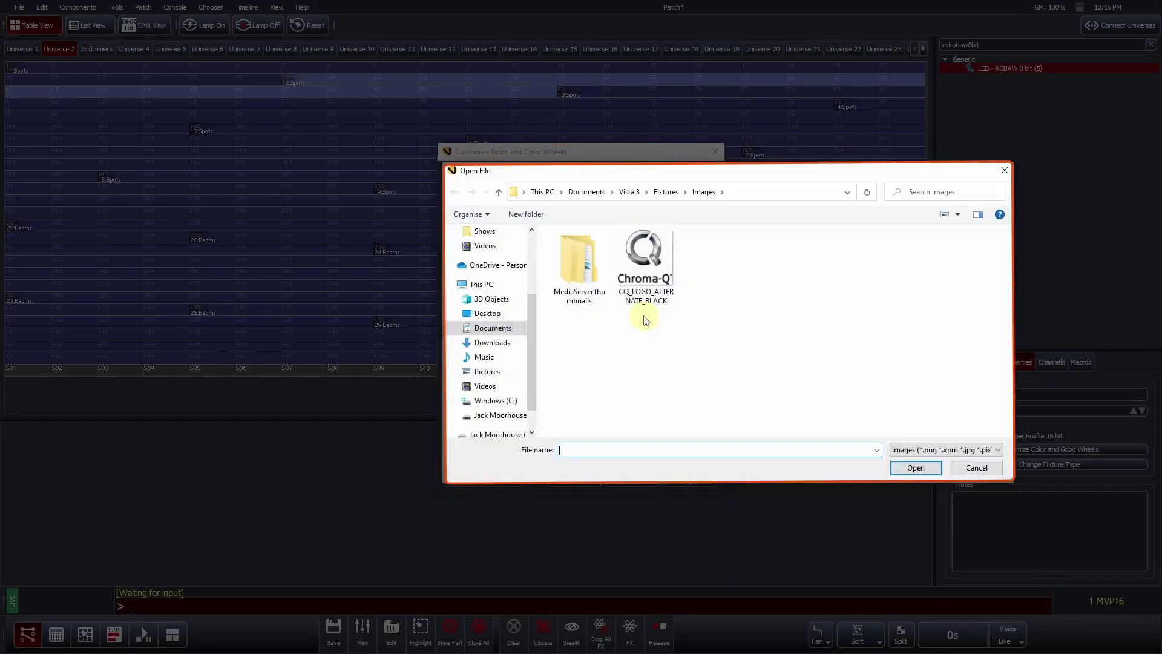
pyautogui.click(641, 270)
pyautogui.doubleClick(641, 270)
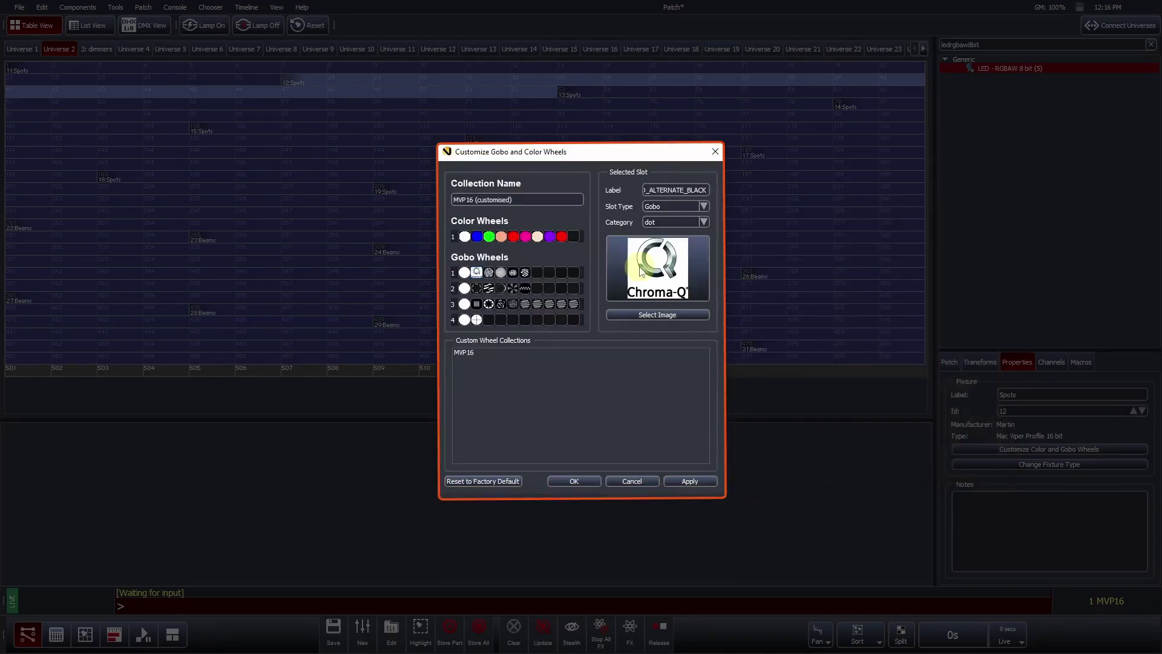
pyautogui.click(690, 482)
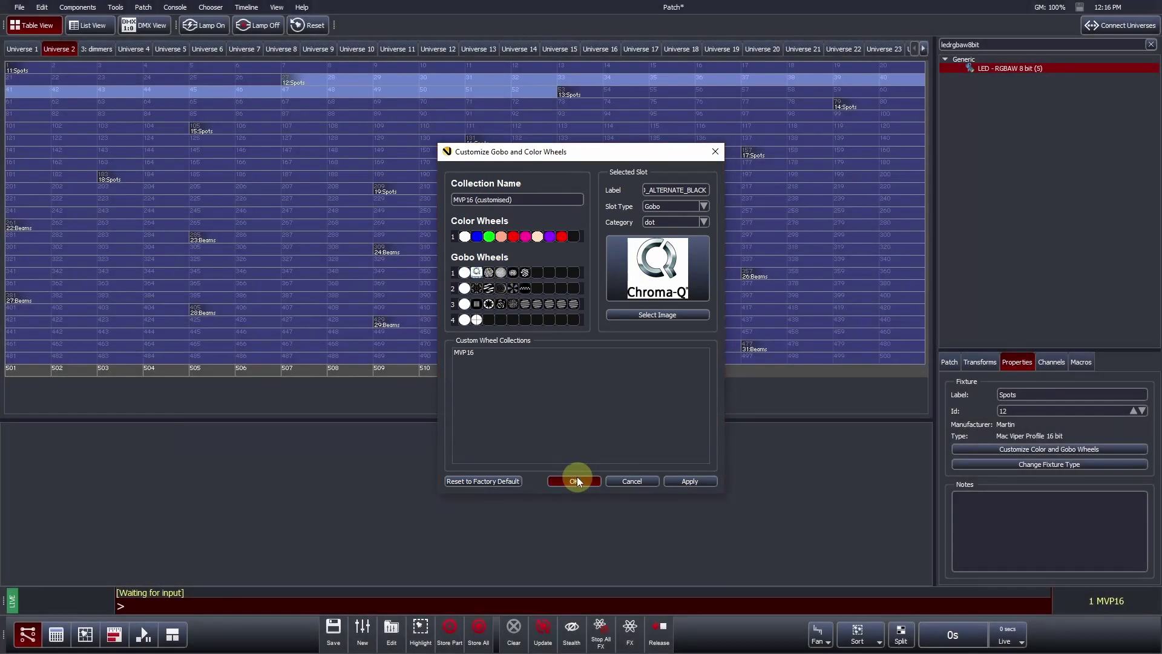
pyautogui.click(576, 479)
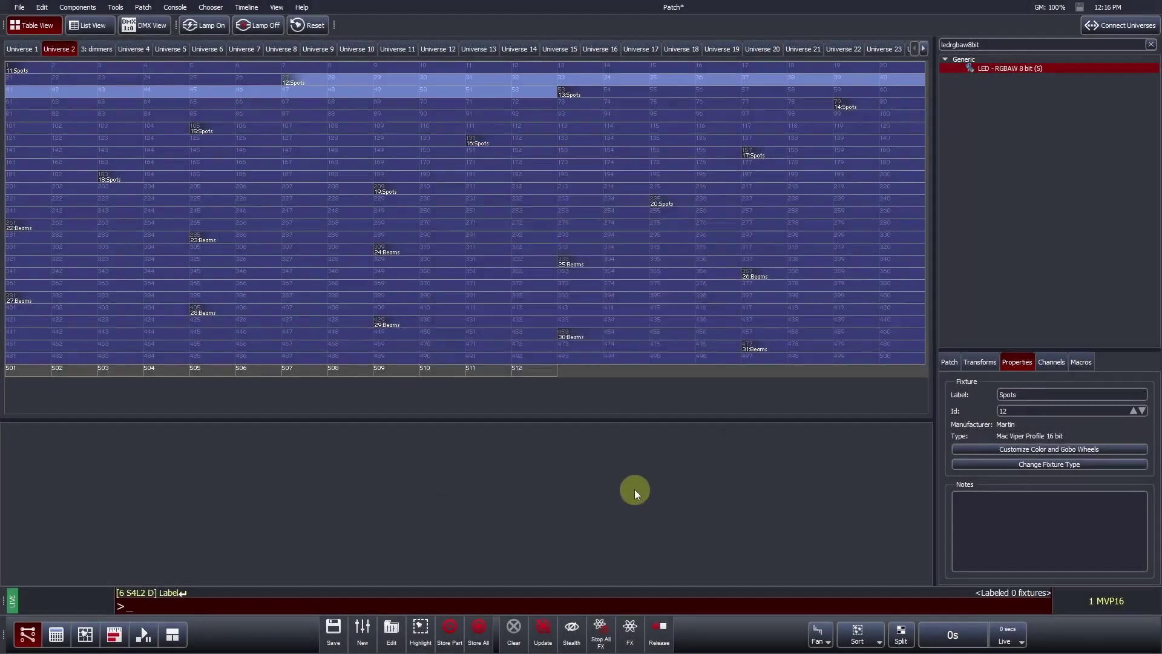
# Scroll through the 12:Spots channel-to-patch list on the Channels tab
pyautogui.click(1052, 362)
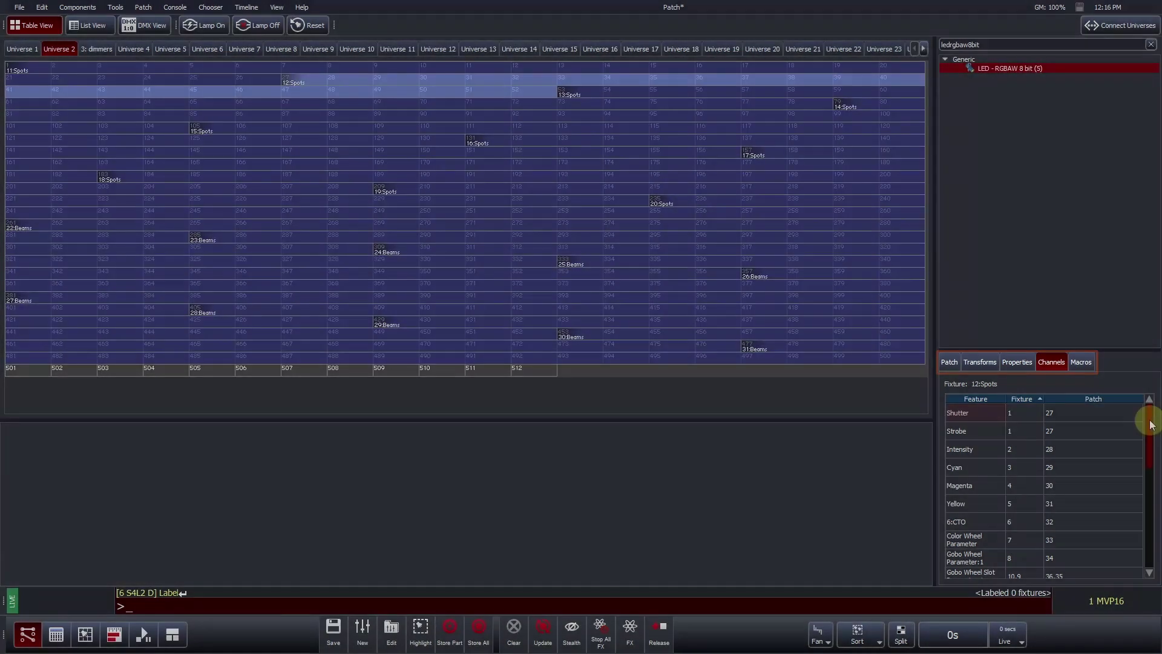
pyautogui.scroll(-1, 1151, 432)
pyautogui.moveTo(1151, 432); pyautogui.dragTo(1148, 555)
pyautogui.moveTo(1144, 563); pyautogui.dragTo(1139, 415)
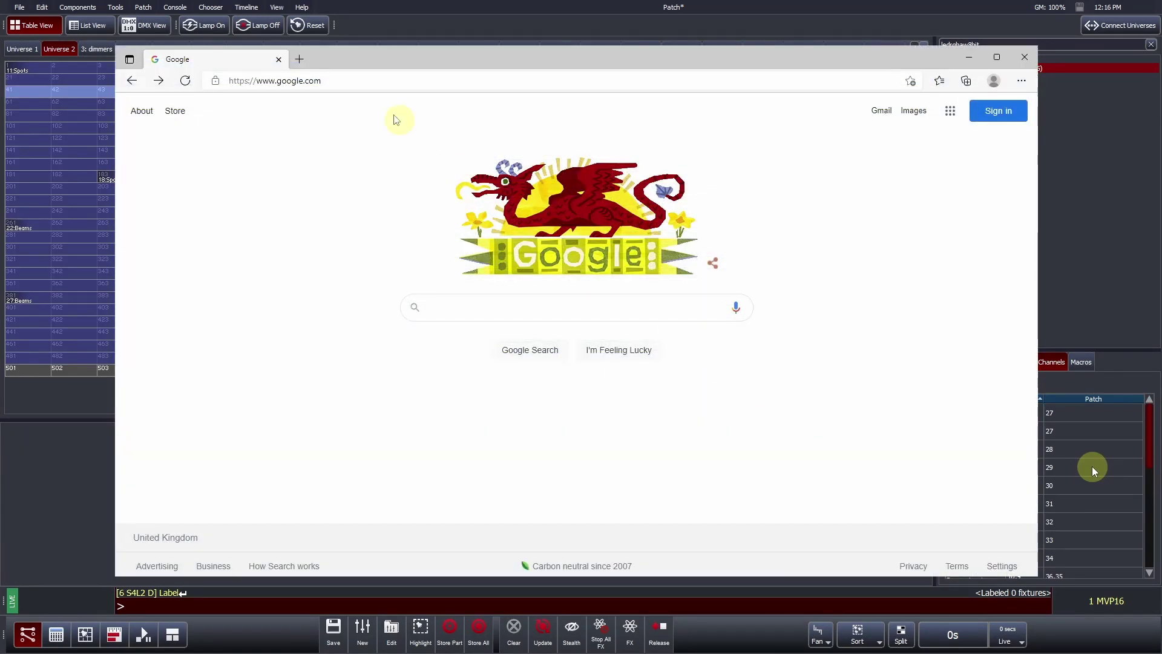
# Enter 'vista' in the browser address bar to load vistabychromaq.com
pyautogui.click(357, 78)
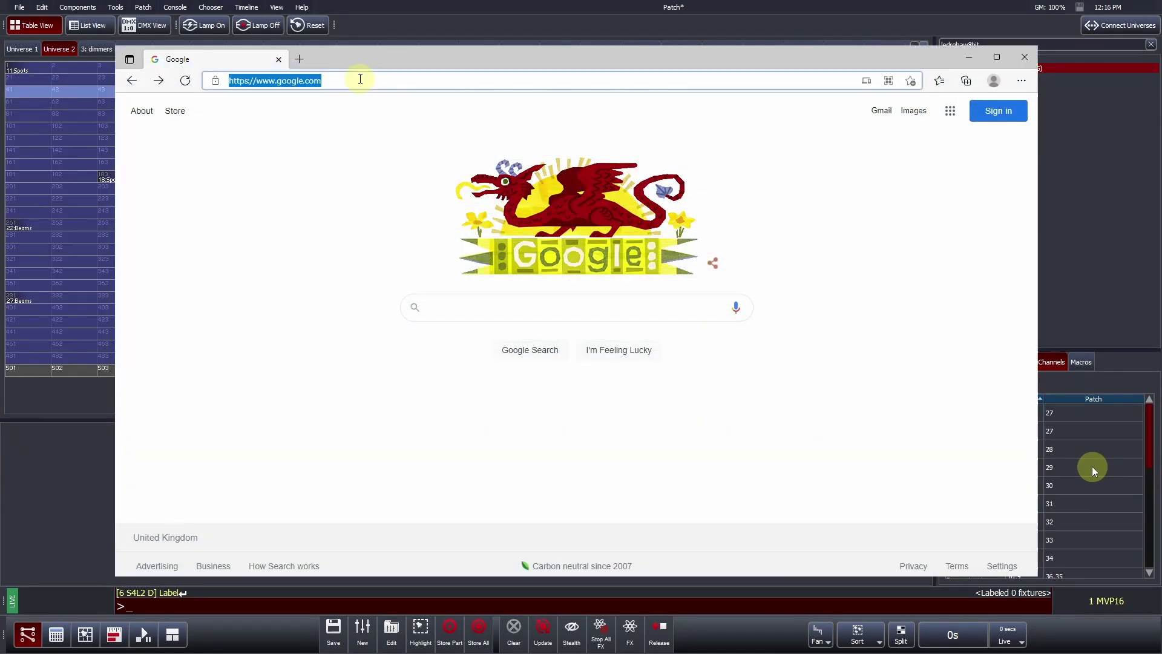
pyautogui.write('vista')
pyautogui.press('Return')
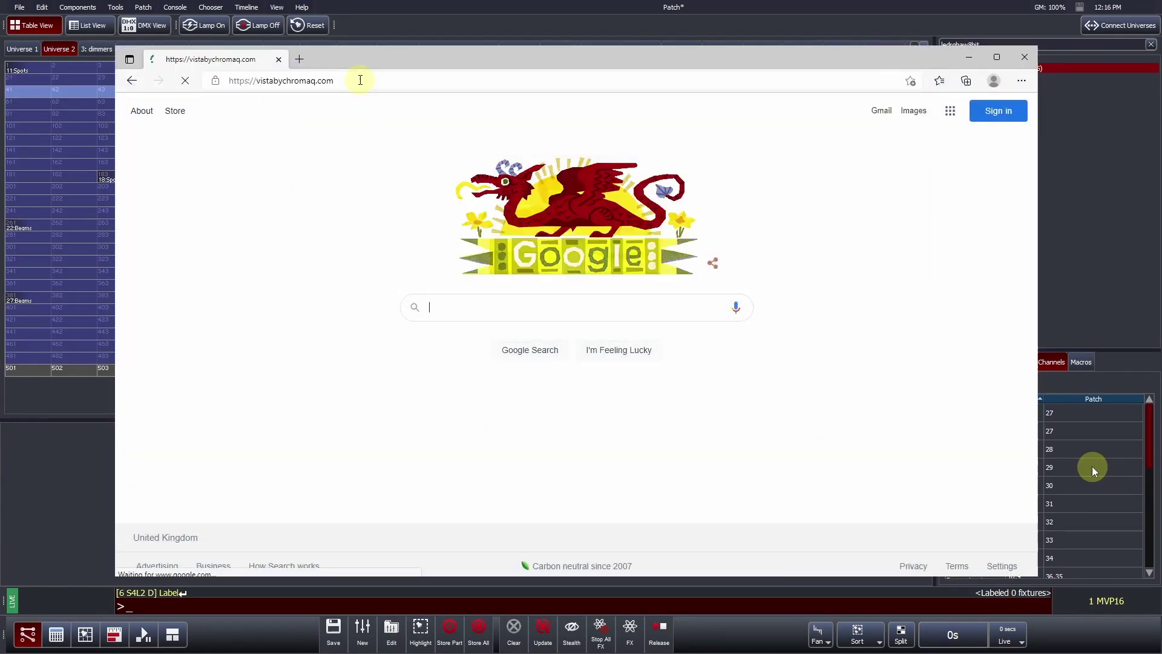